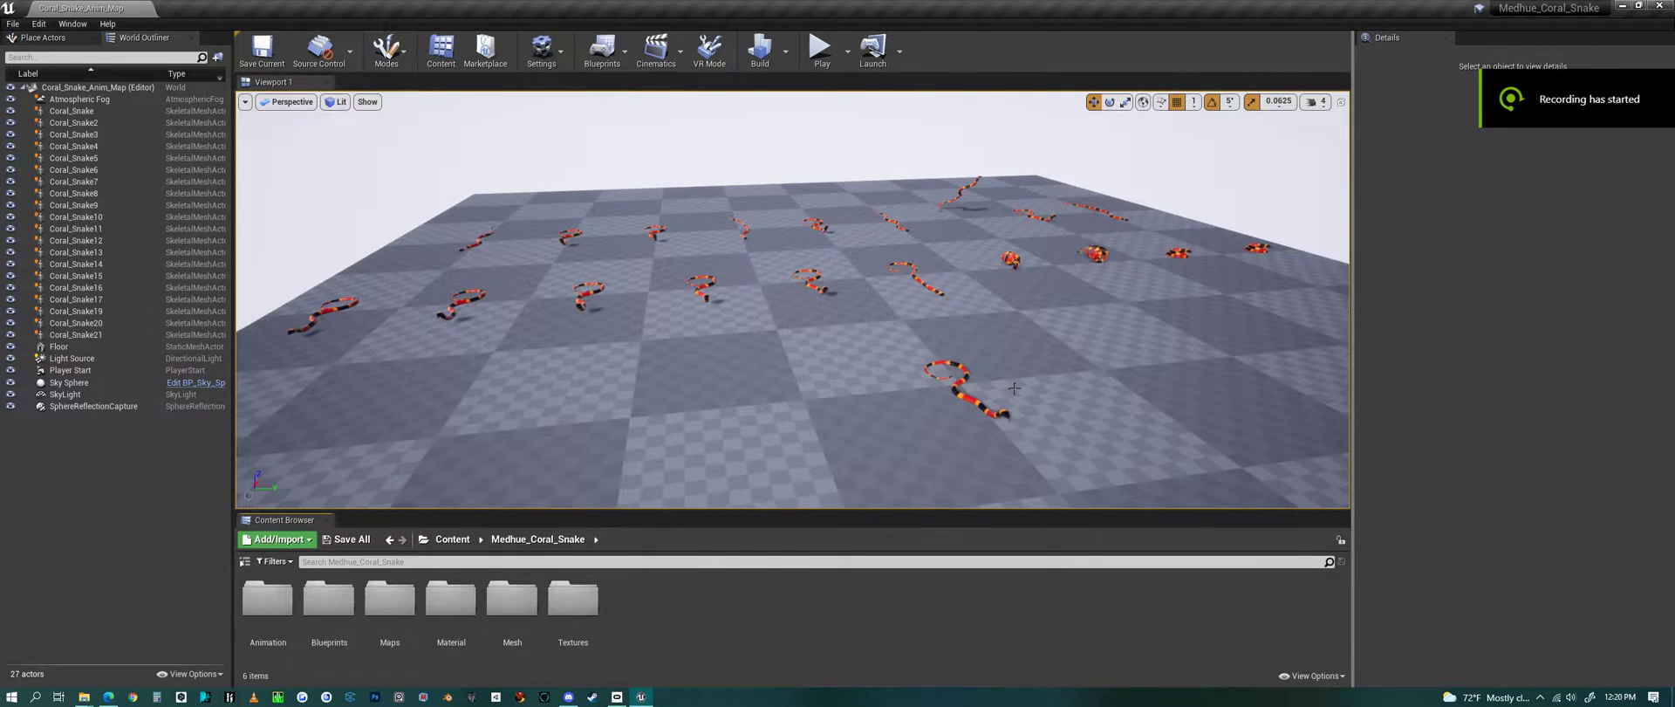
Look over the coral snakes laid out on the animation map's floor from several viewpoints.
{"action": "mouse_move", "coordinate": [919, 441]}
{"action": "right_mouse_down"}
{"action": "mouse_move", "coordinate": [872, 454]}
{"action": "mouse_move", "coordinate": [934, 445]}
{"action": "mouse_move", "coordinate": [895, 485]}
{"action": "mouse_move", "coordinate": [895, 436]}
{"action": "mouse_move", "coordinate": [935, 430]}
{"action": "right_mouse_up"}
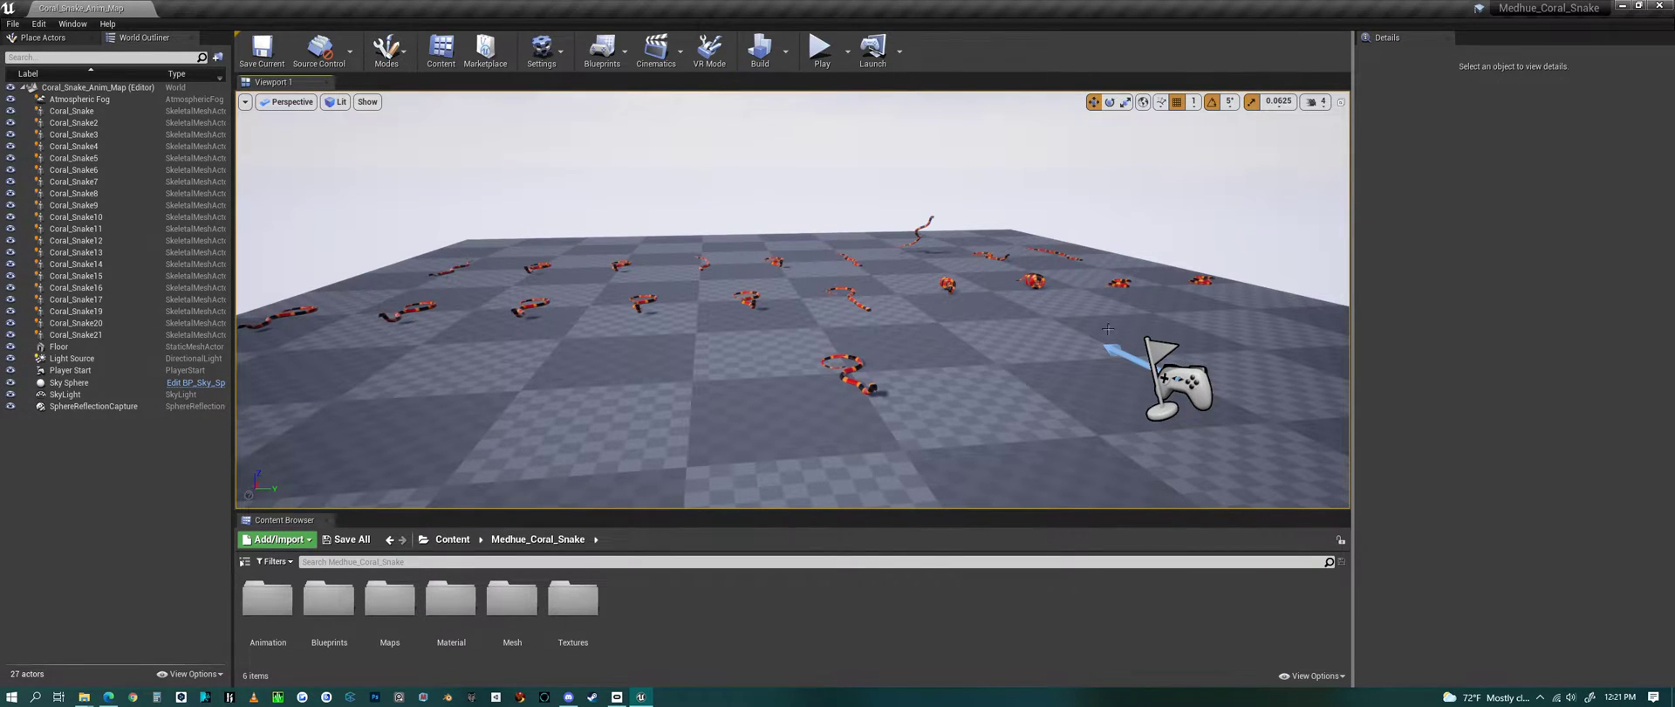
{"action": "mouse_move", "coordinate": [852, 469]}
{"action": "right_mouse_down"}
{"action": "mouse_move", "coordinate": [862, 491]}
{"action": "mouse_move", "coordinate": [846, 496]}
{"action": "mouse_move", "coordinate": [844, 478]}
{"action": "mouse_move", "coordinate": [899, 459]}
{"action": "mouse_move", "coordinate": [870, 465]}
{"action": "right_mouse_up"}
{"action": "key", "text": "w"}
{"action": "key", "text": "s"}
{"action": "key", "text": "a"}
{"action": "key", "text": "w"}
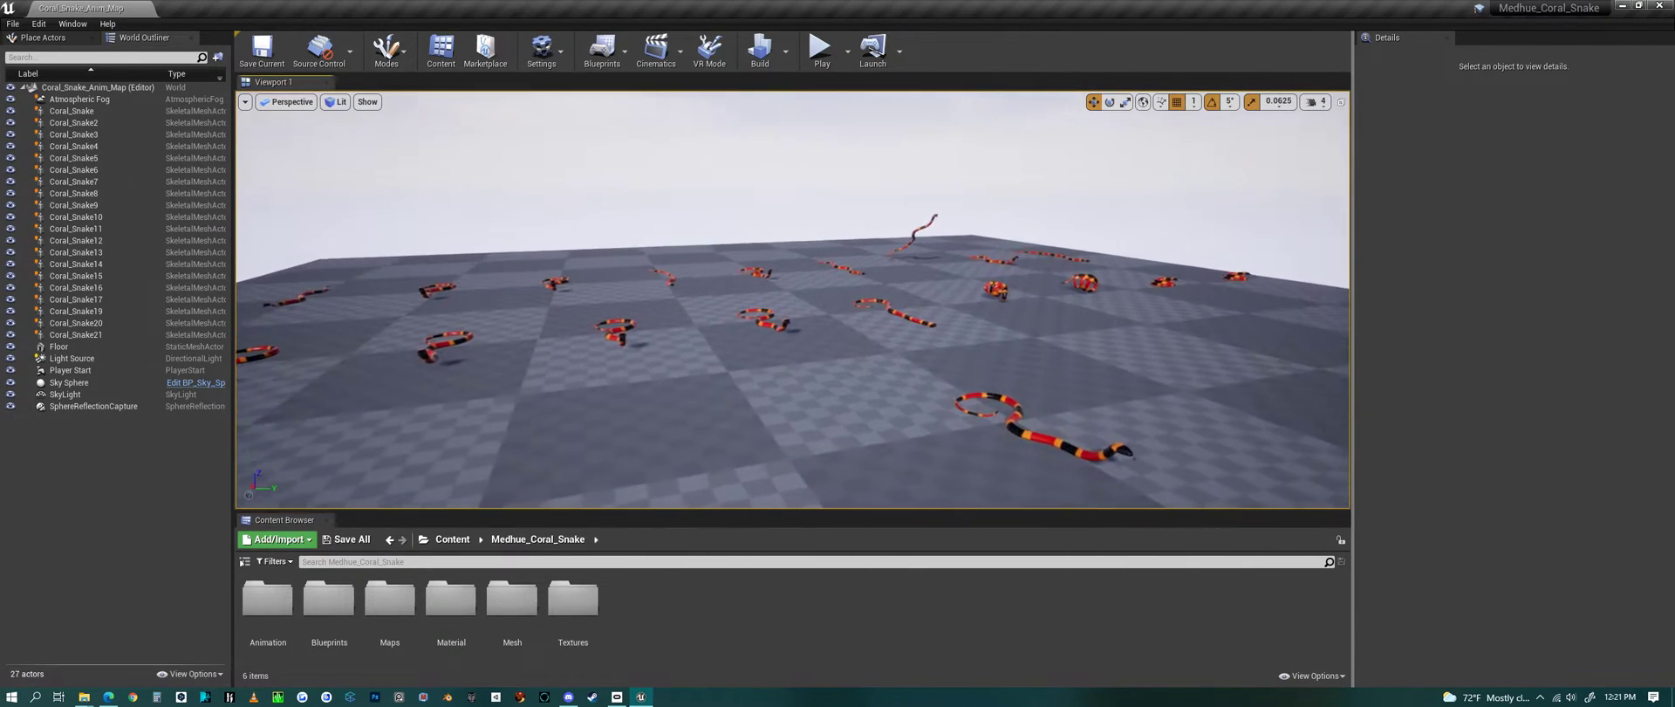
{"action": "left_click_drag", "start_coordinate": [824, 421], "coordinate": [859, 452]}
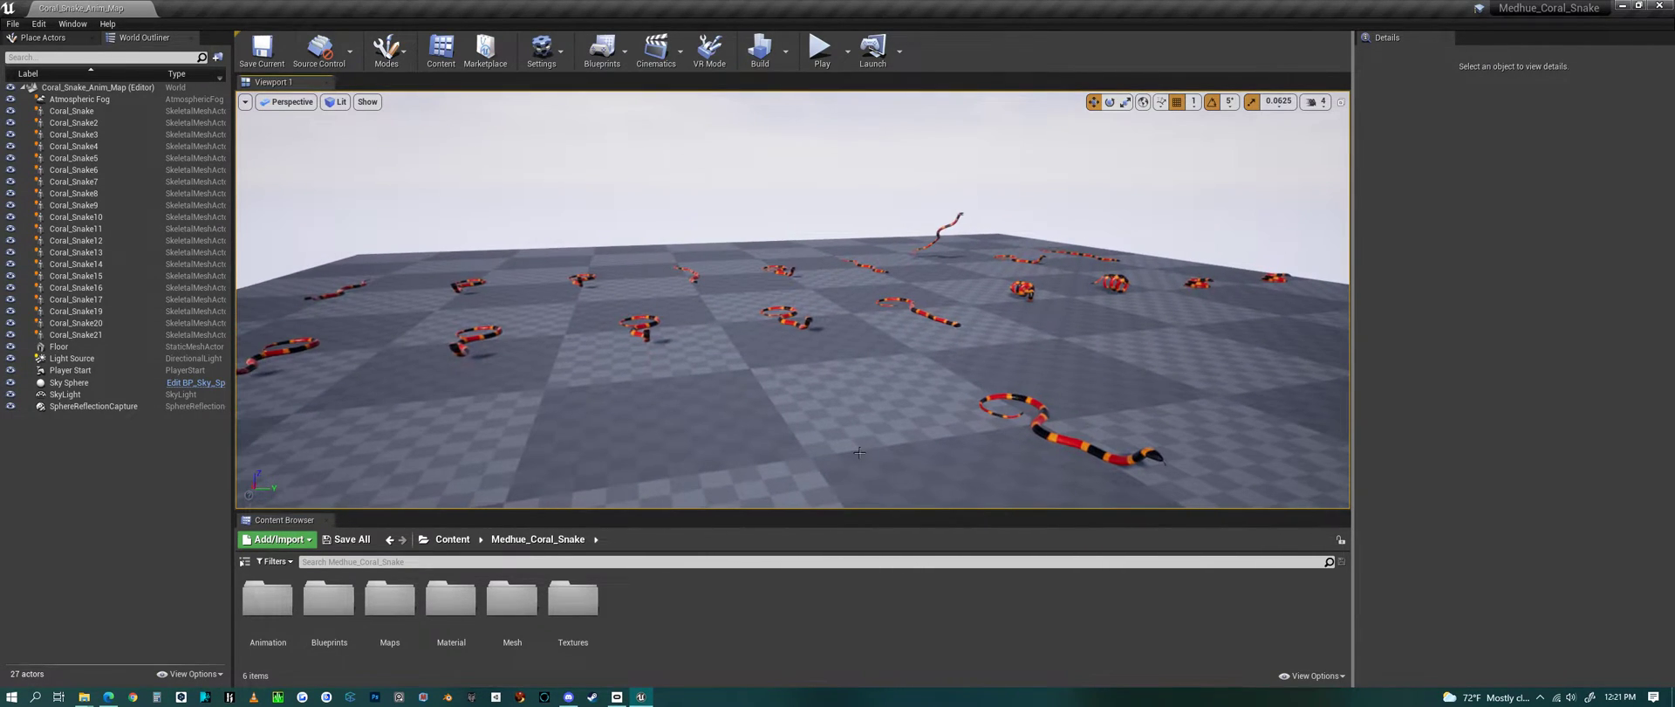
Play the level in the viewport, fly around the animated snakes to examine their motions, and end the play session.
{"action": "left_click", "coordinate": [821, 48]}
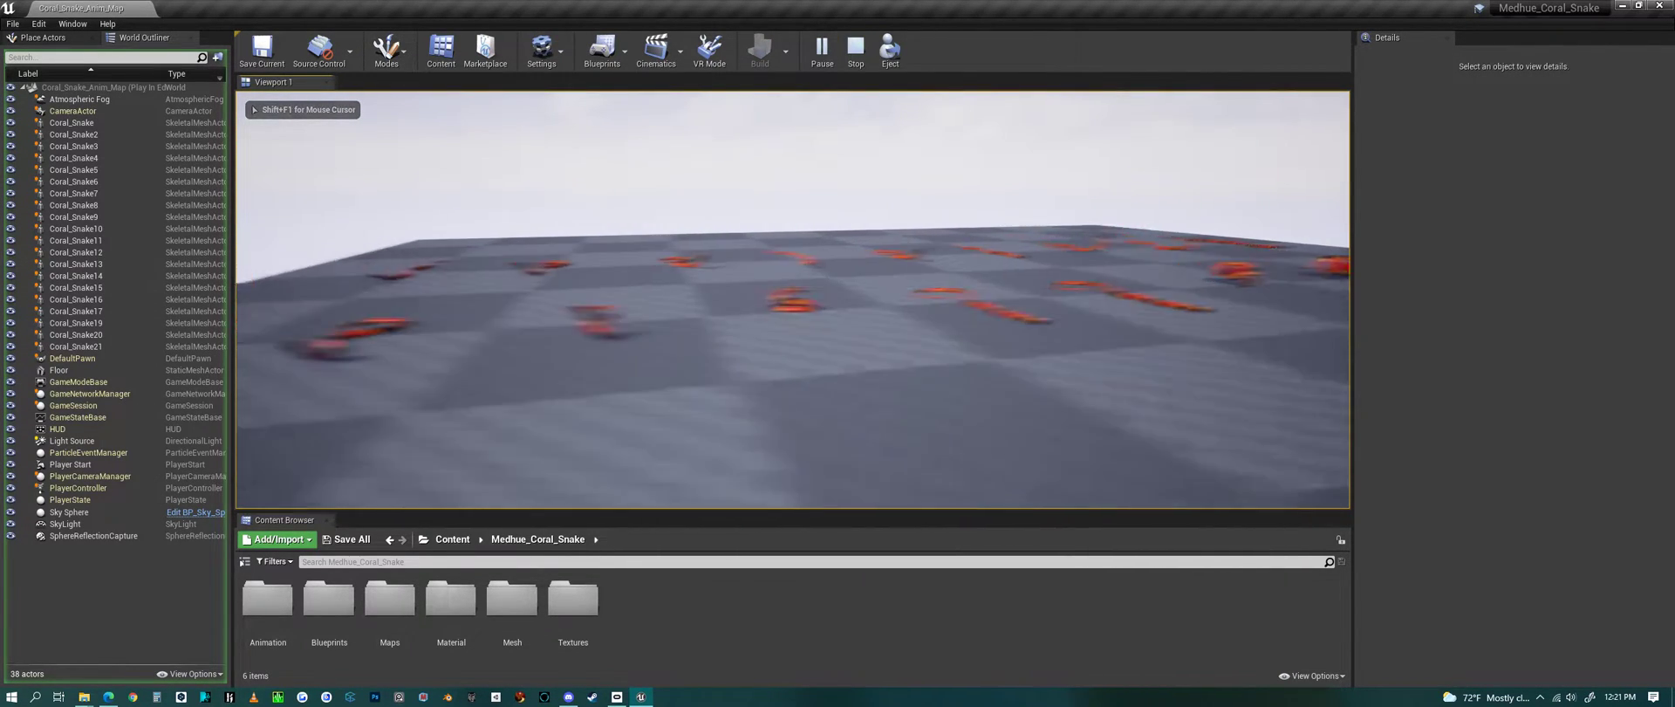
{"action": "key", "text": "d"}
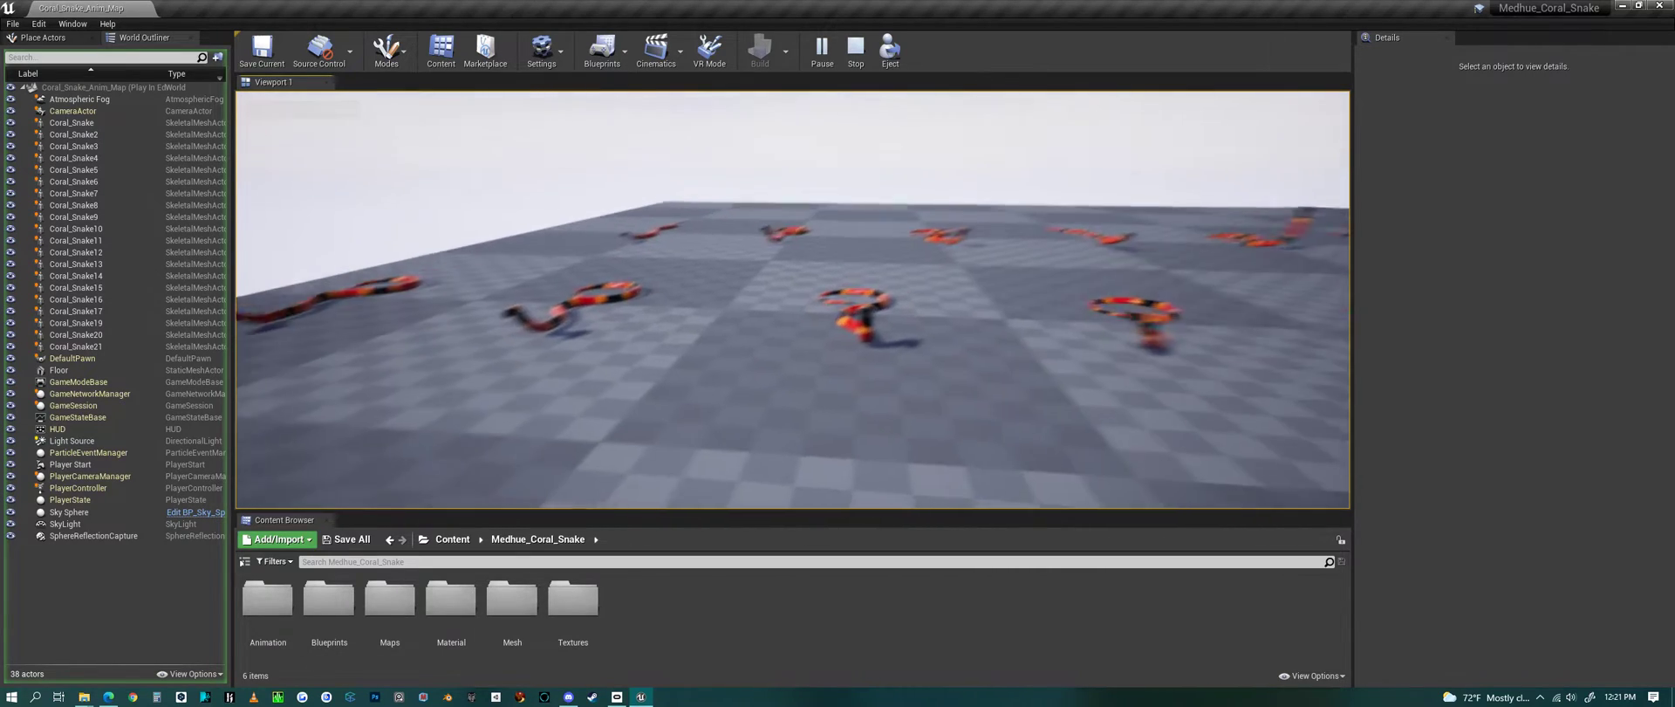
{"action": "key", "text": "s"}
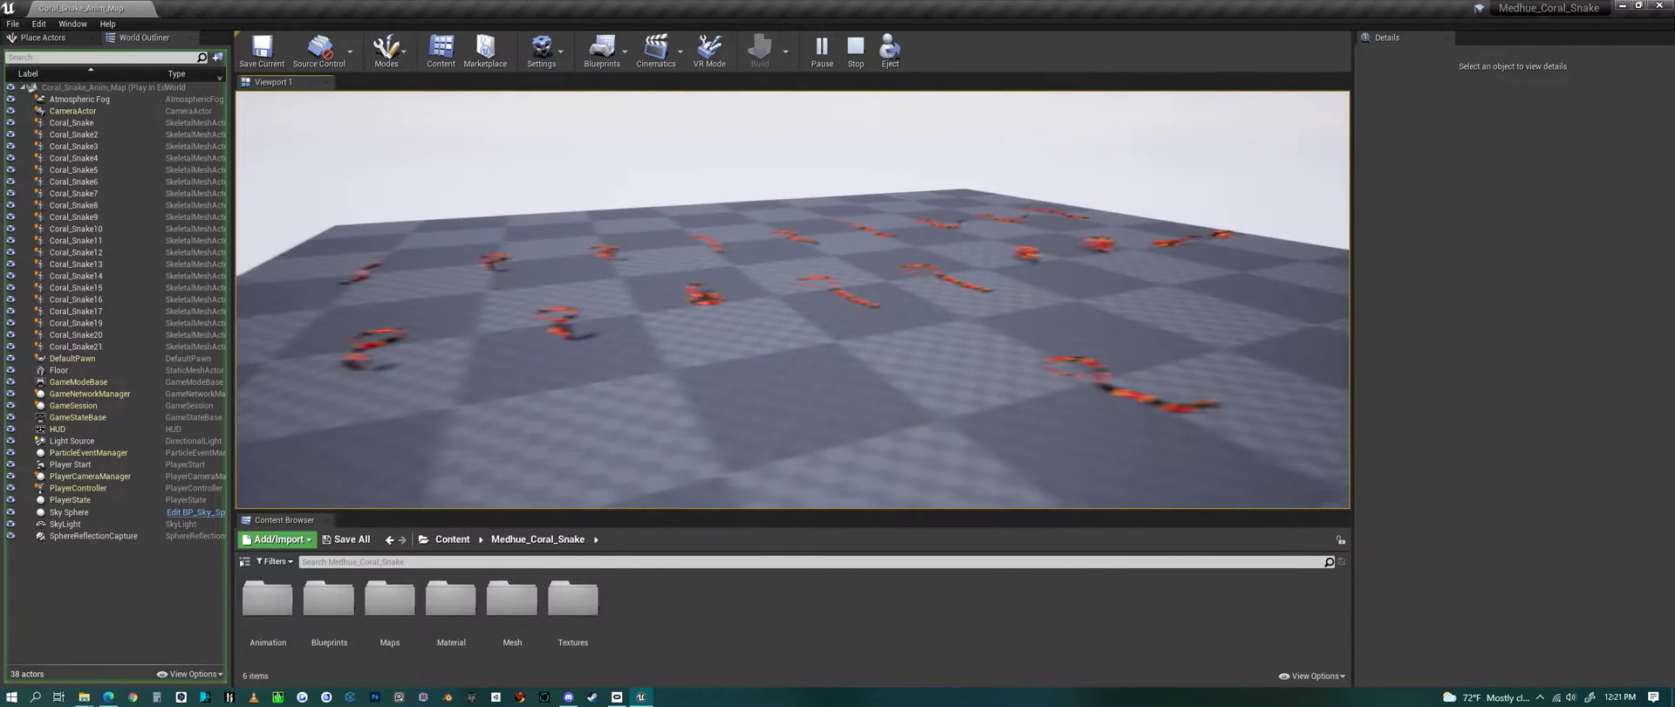
{"action": "key", "text": "d"}
{"action": "key", "text": "w"}
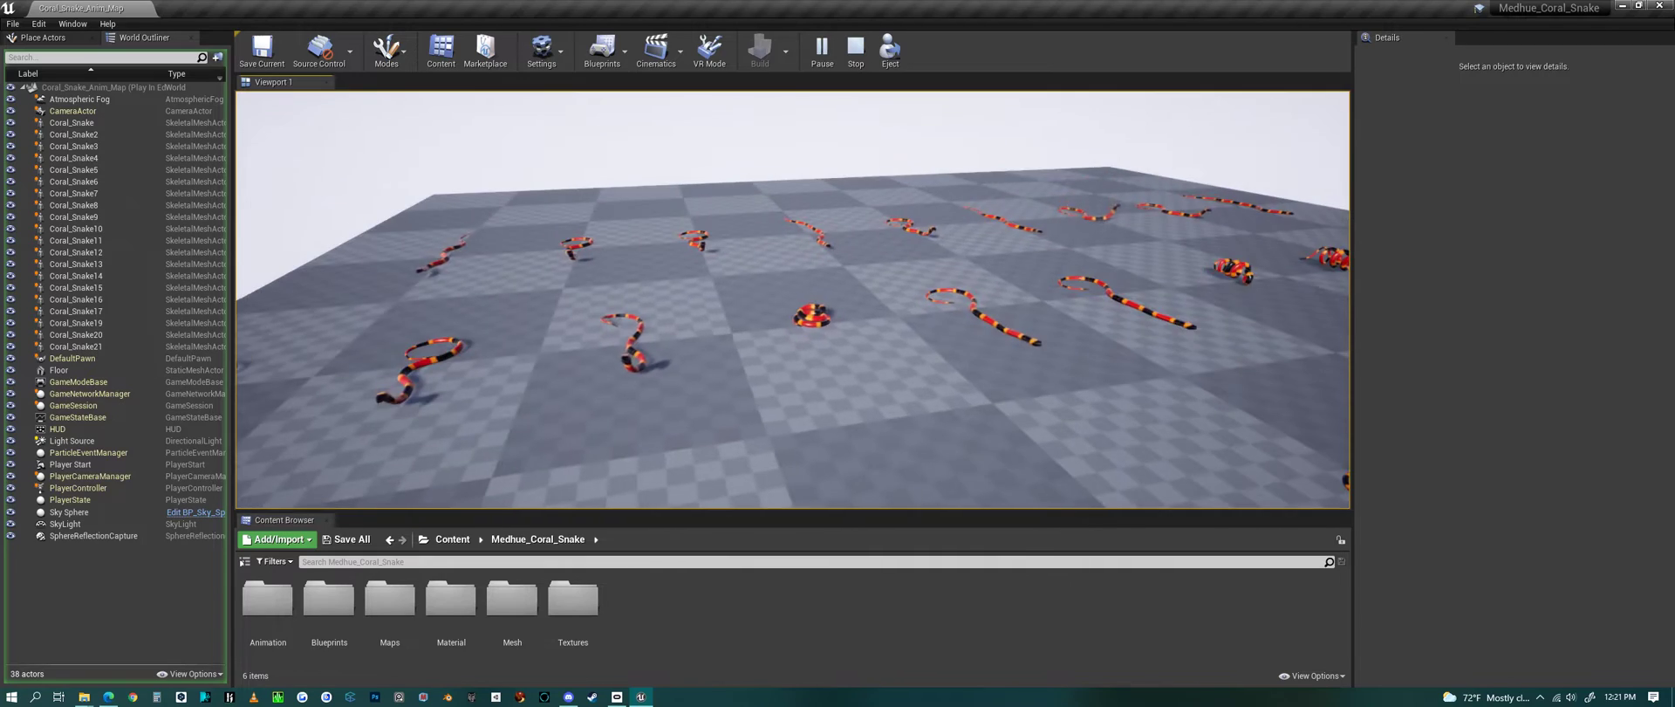
{"action": "key", "text": "w"}
{"action": "key", "text": "s"}
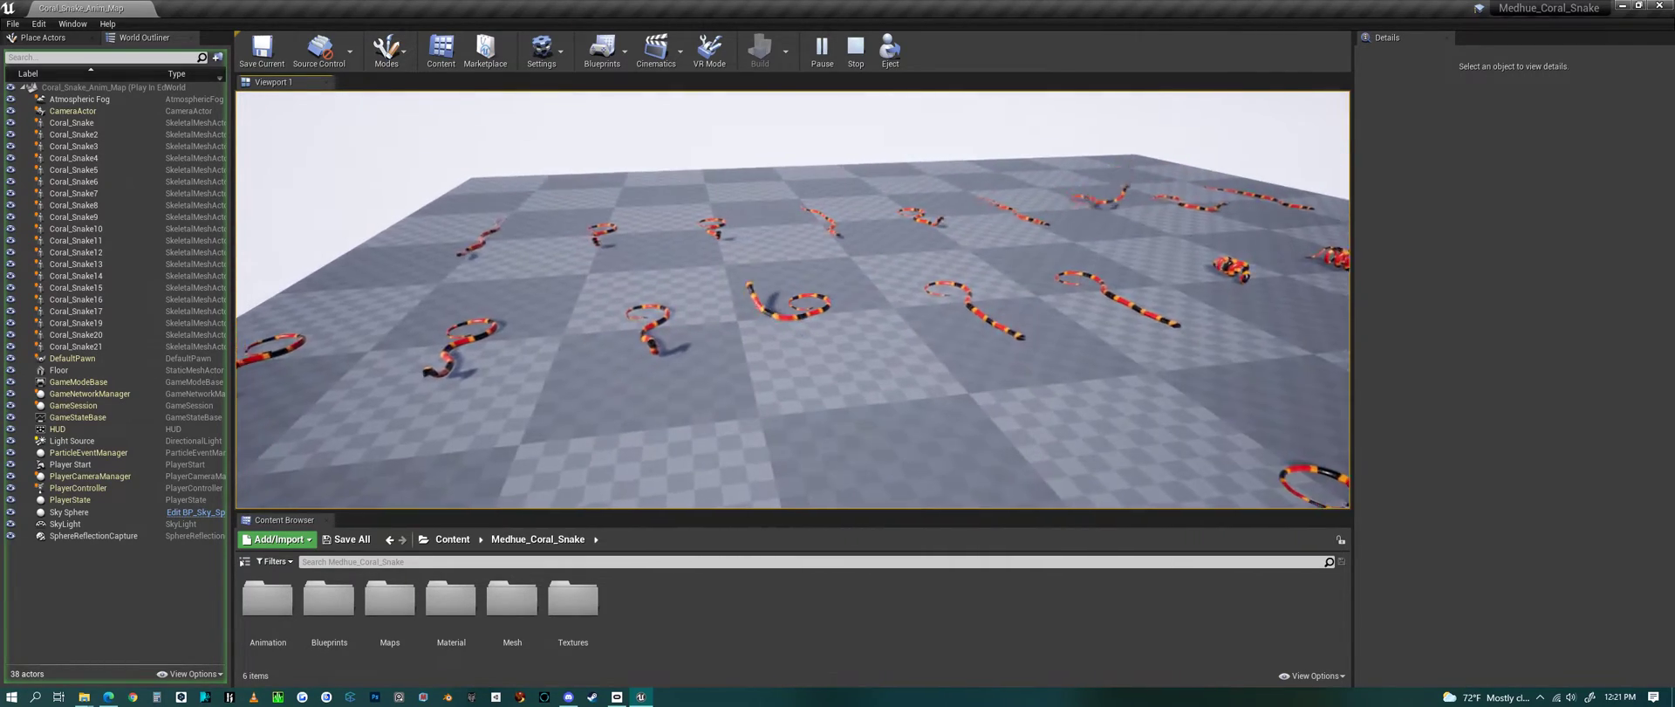
{"action": "key", "text": "s"}
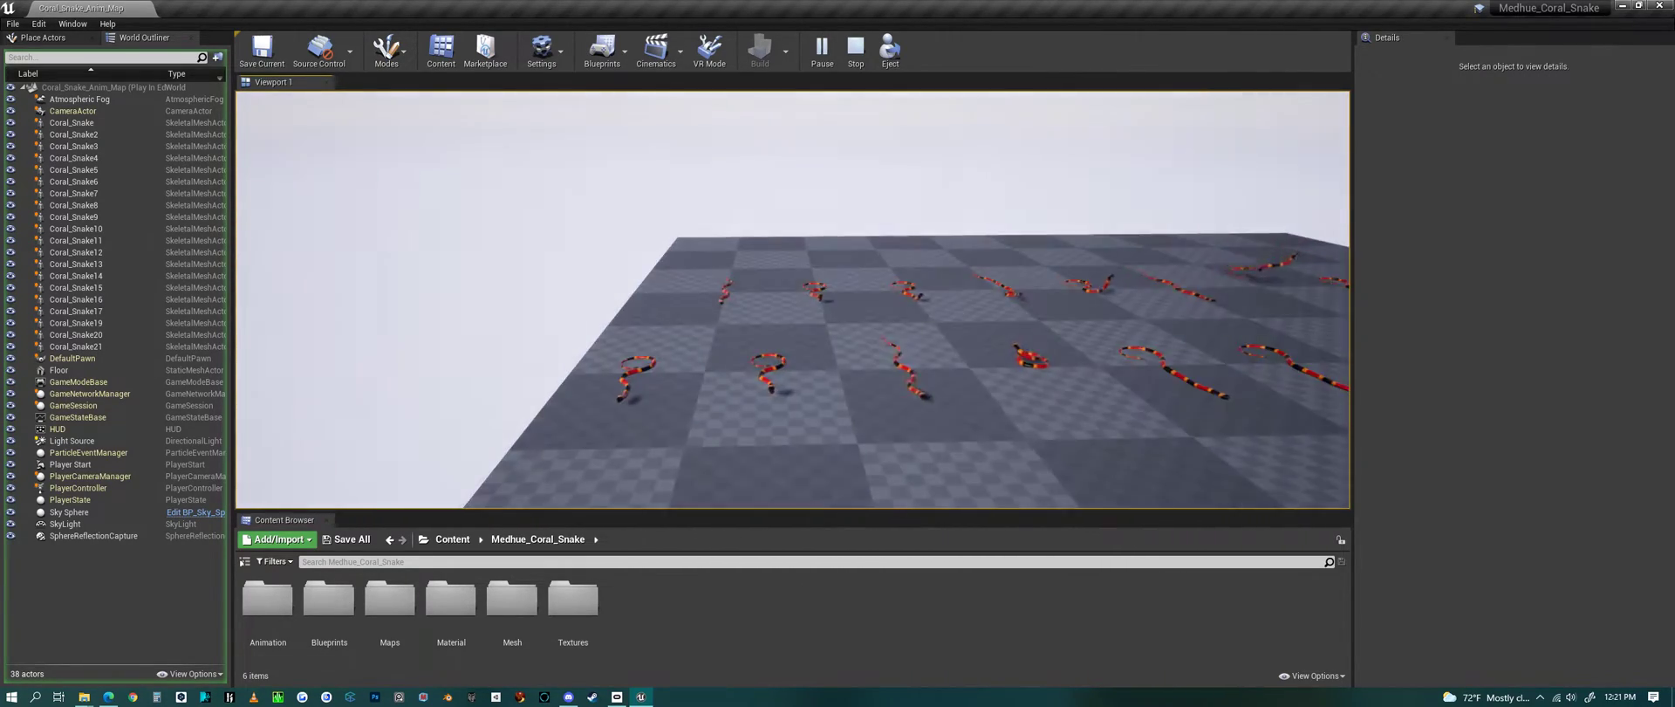
{"action": "key", "text": "w"}
{"action": "key", "text": "s"}
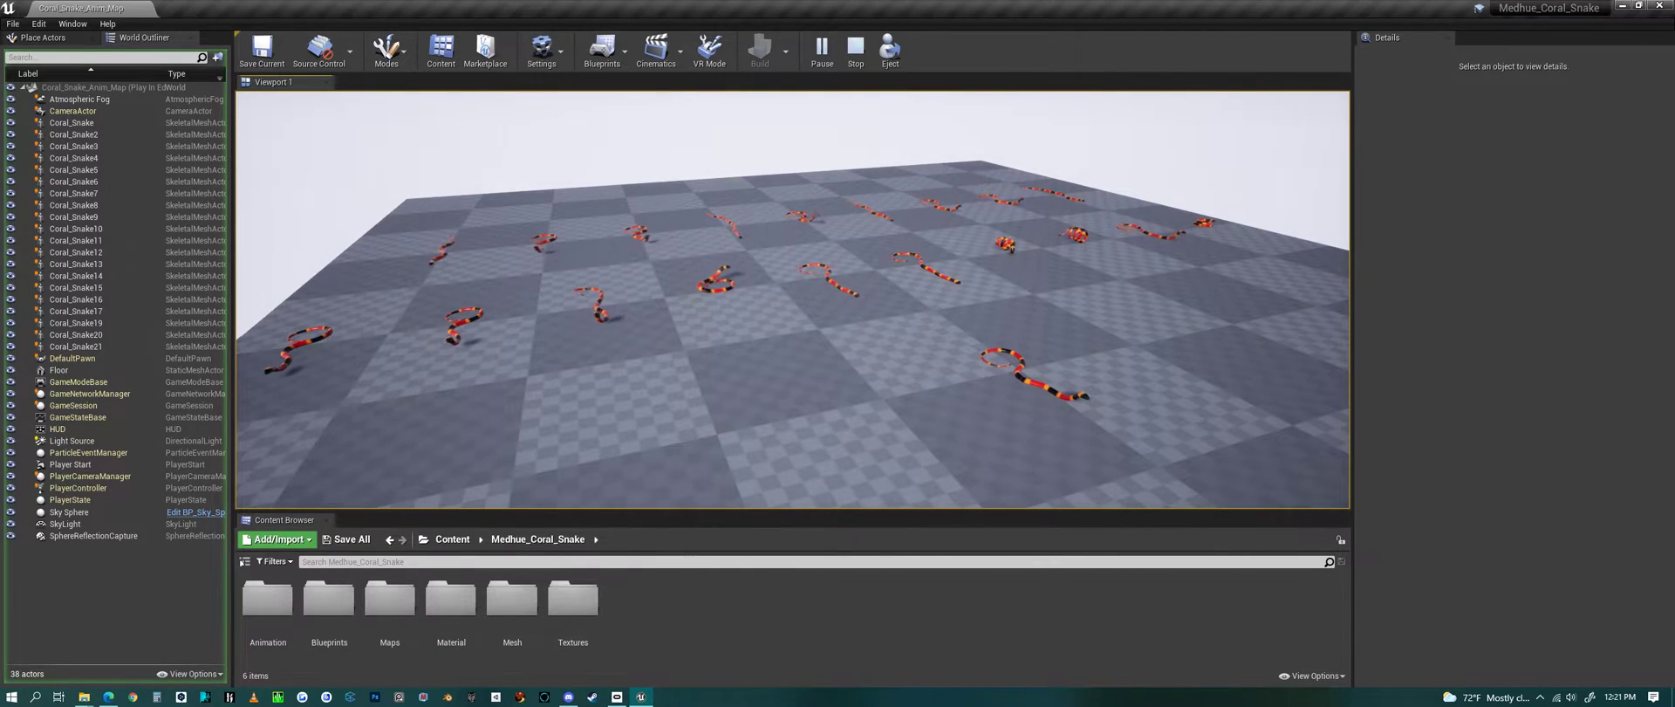
{"action": "key", "text": "Escape"}
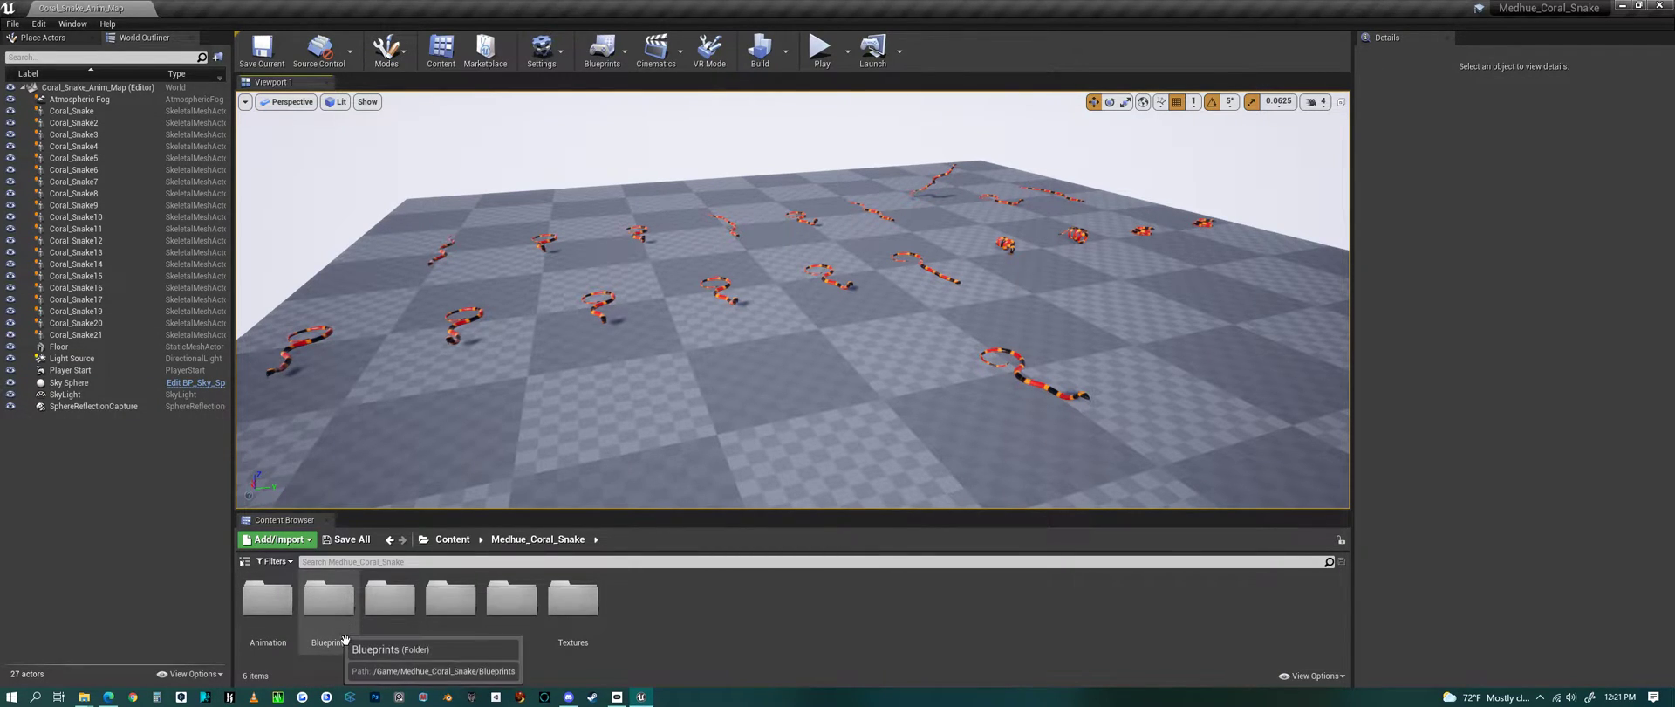
Browse the contents of the Blueprints, Maps and Material folders inside Medhue_Coral_Snake.
{"action": "double_click", "coordinate": [351, 598]}
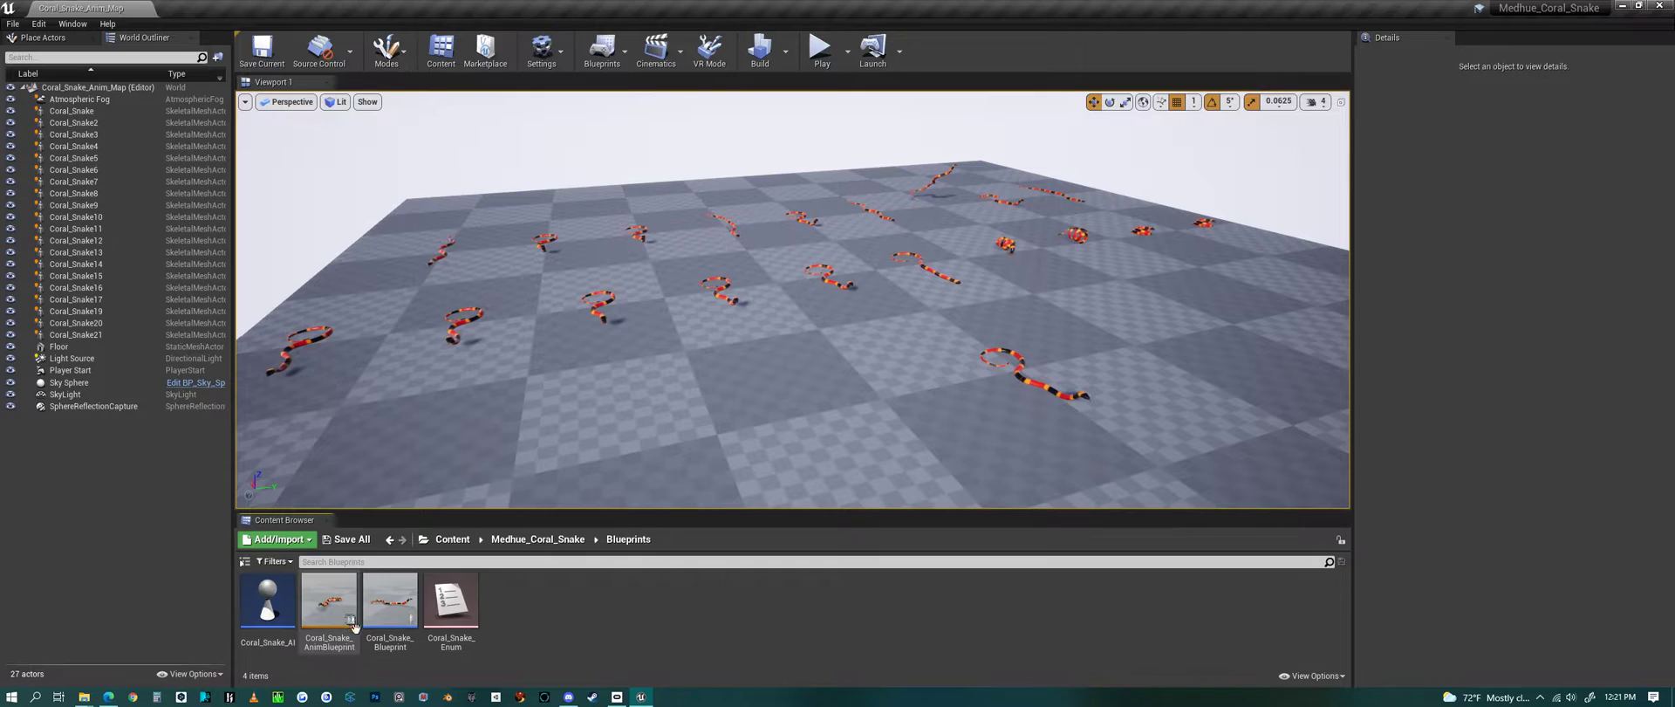
{"action": "left_click", "coordinate": [552, 540]}
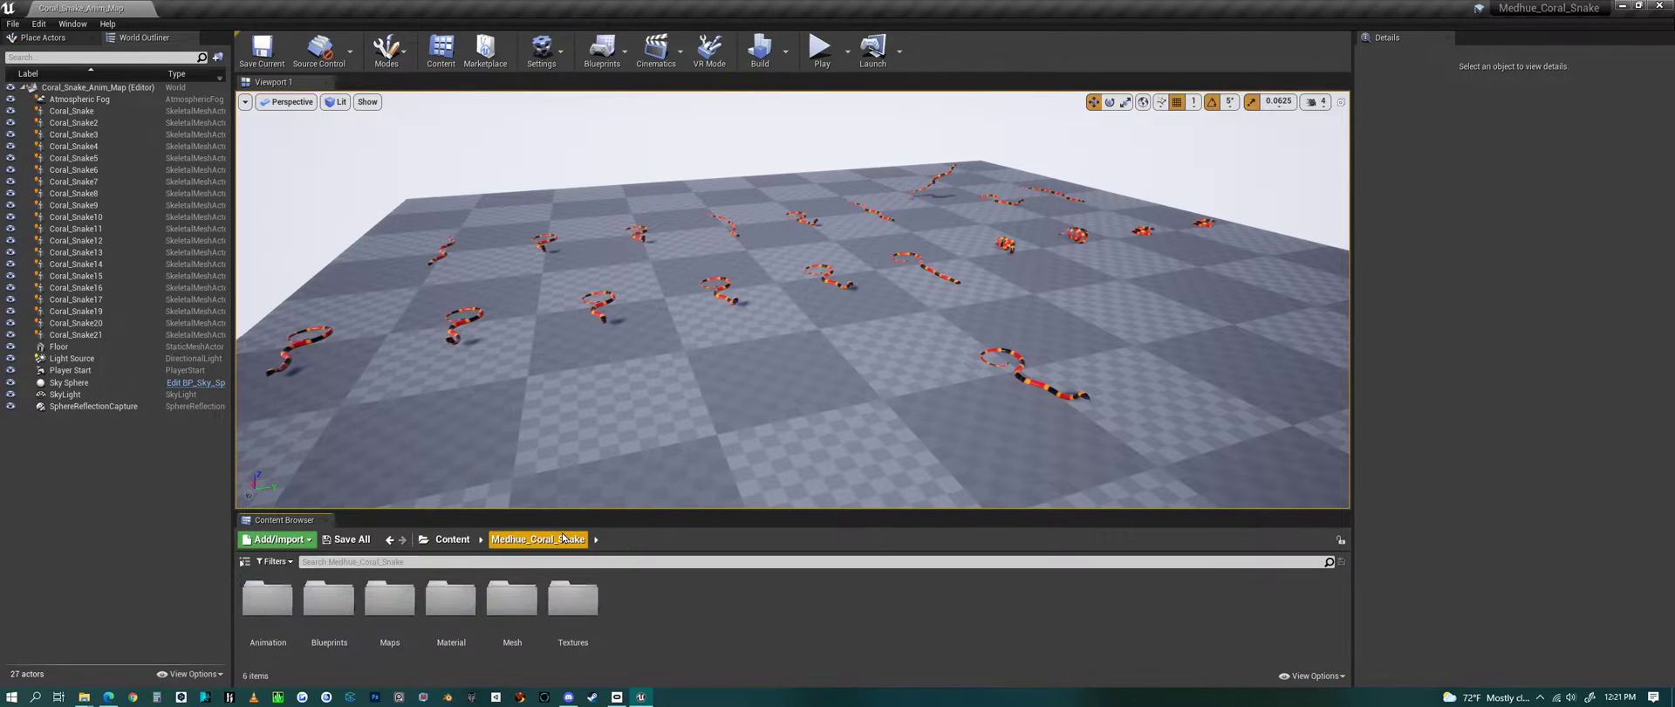
{"action": "left_click", "coordinate": [406, 616]}
{"action": "double_click", "coordinate": [406, 611]}
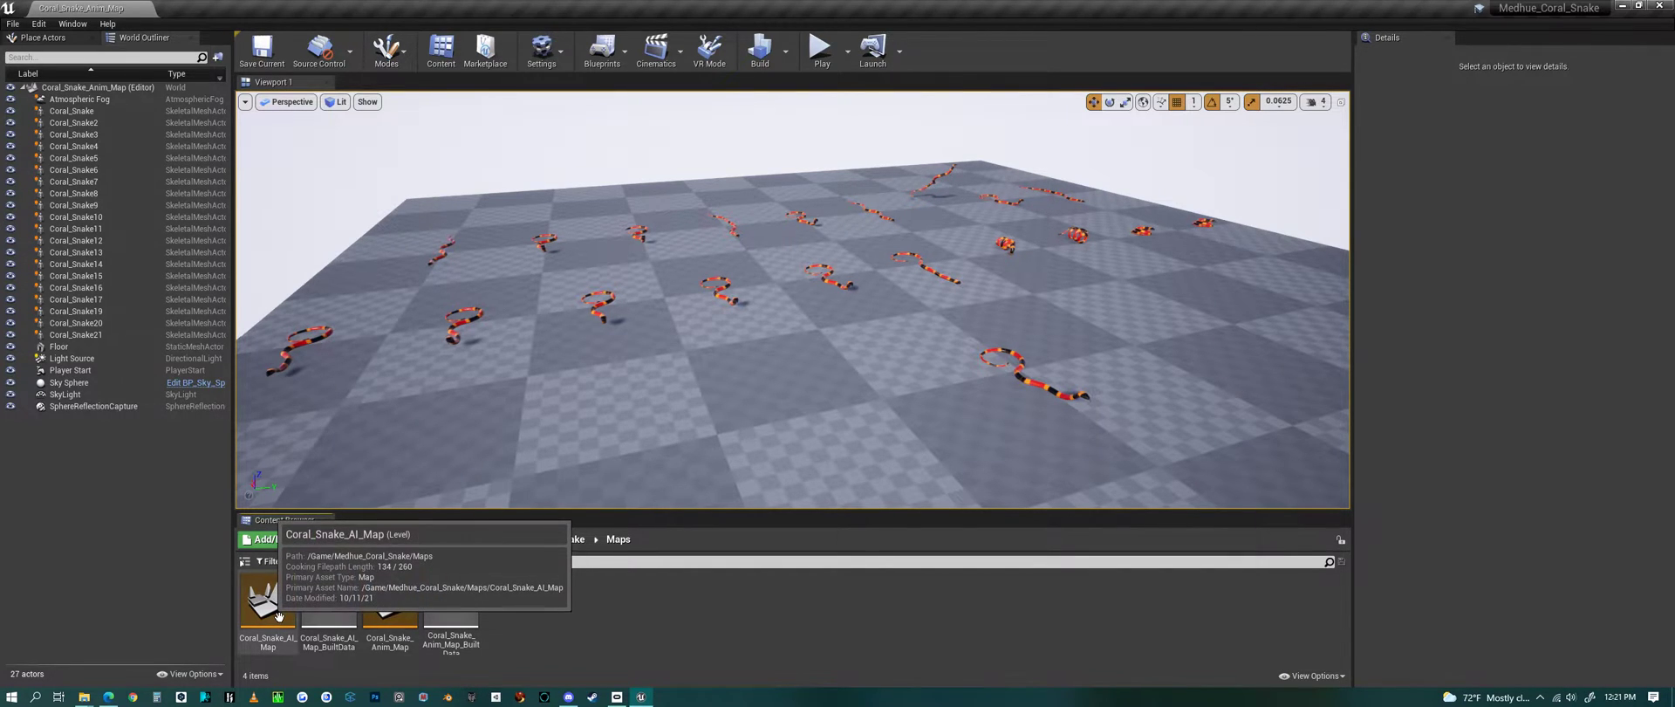
{"action": "left_click", "coordinate": [537, 540]}
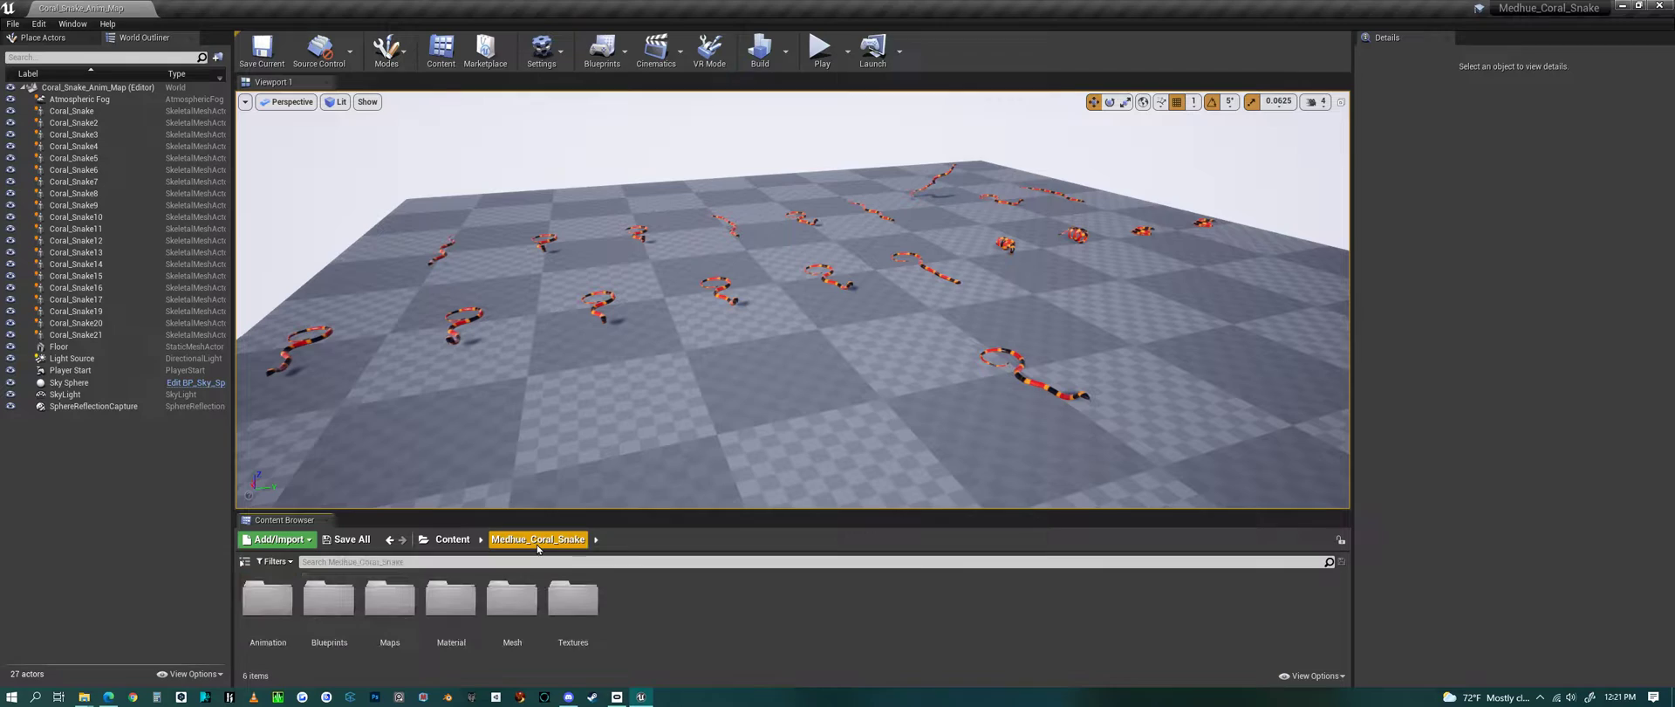
{"action": "double_click", "coordinate": [452, 629]}
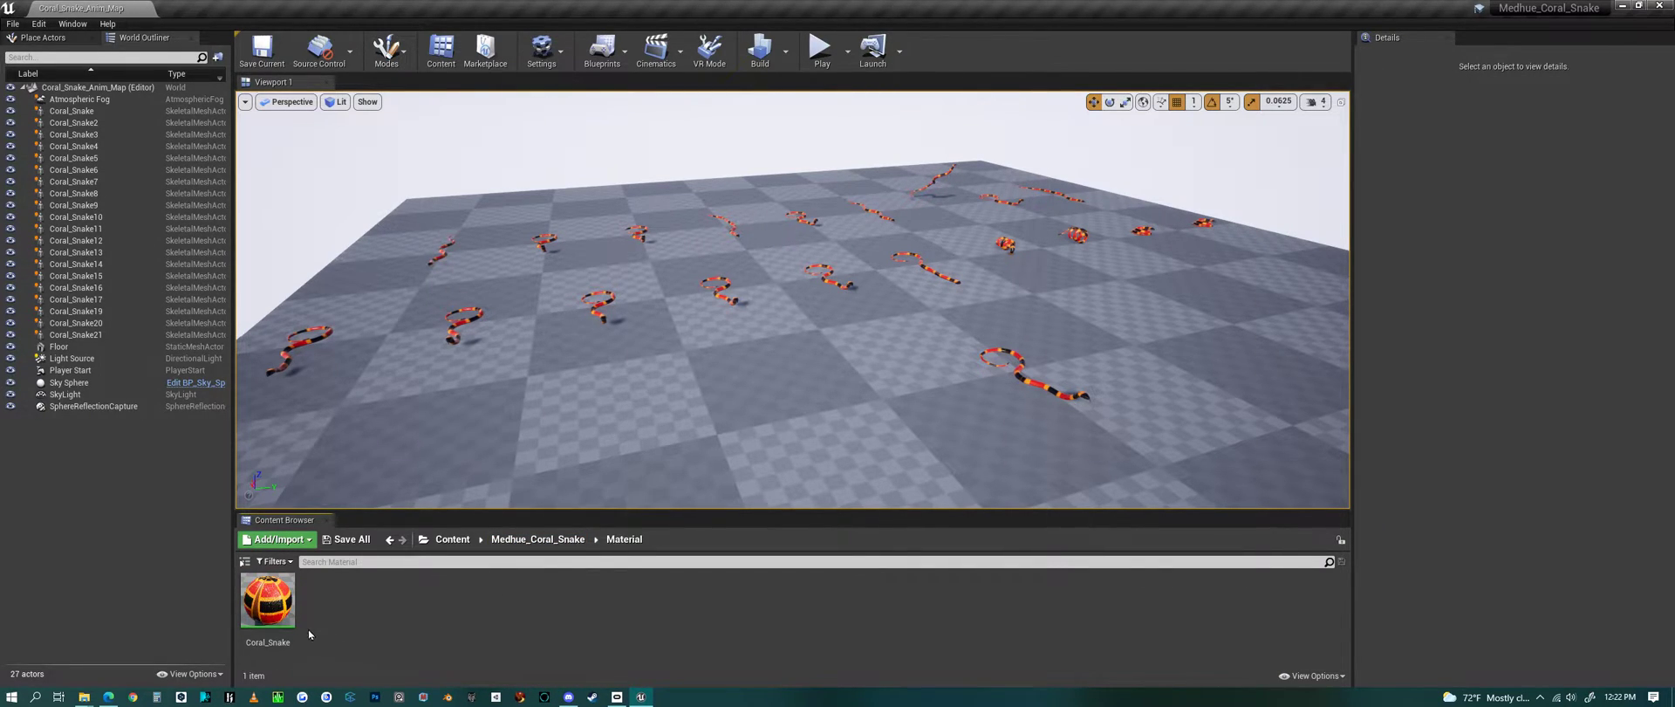
{"action": "left_click", "coordinate": [522, 541]}
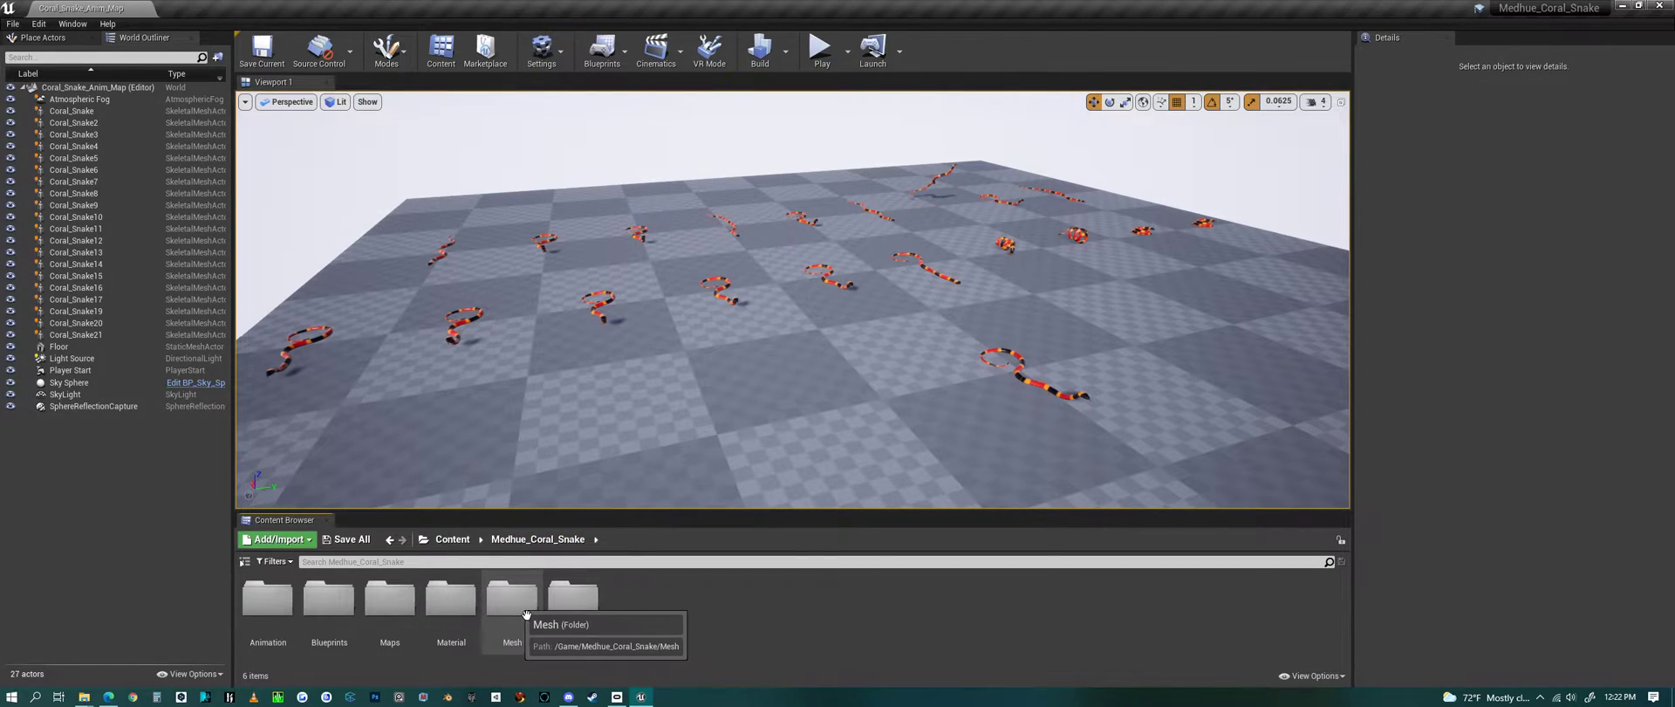
Open Coral_Snake_PhysicsAsset from the Mesh folder and maximize its editor window.
{"action": "double_click", "coordinate": [526, 613]}
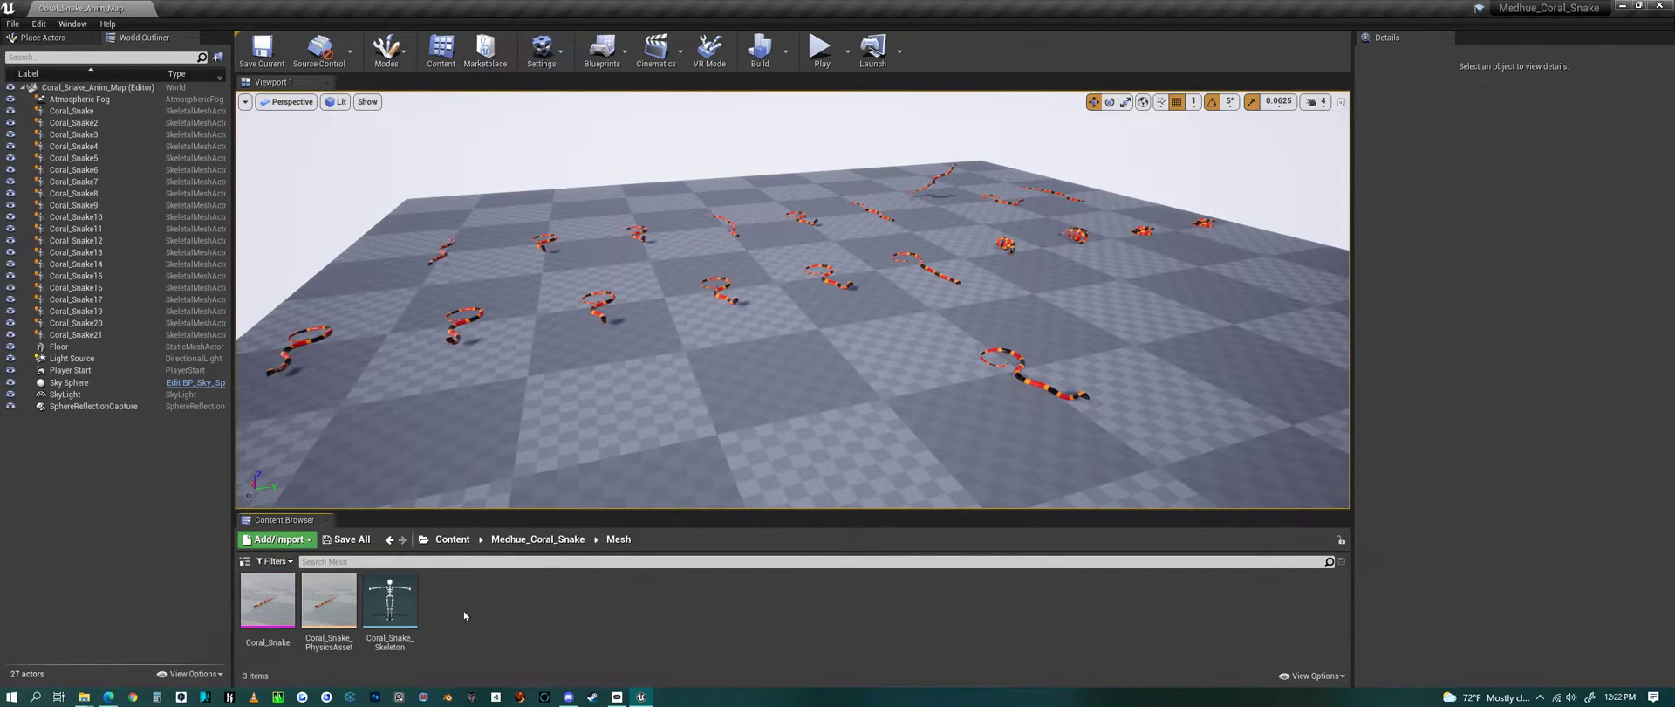
{"action": "double_click", "coordinate": [331, 603]}
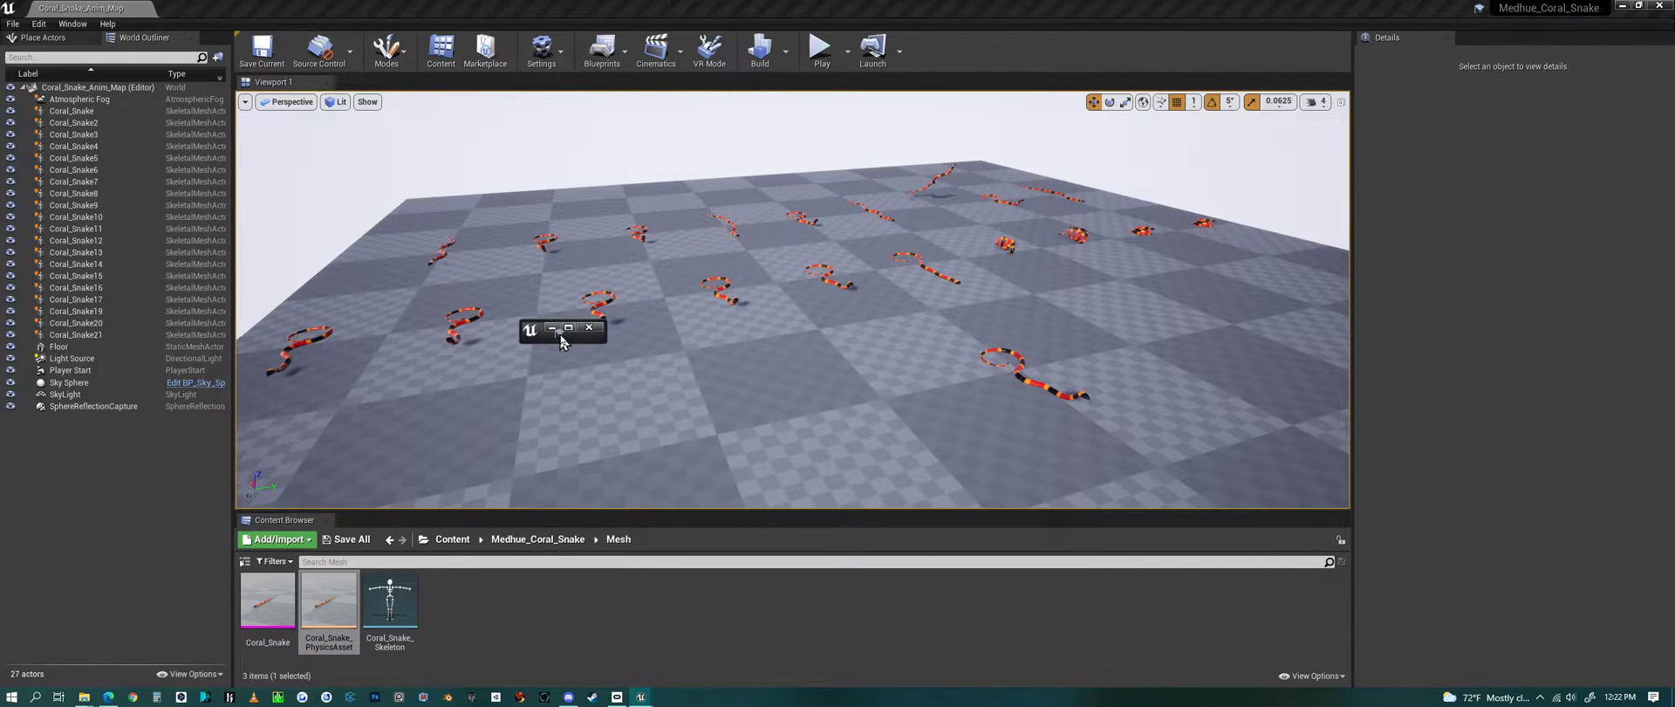
{"action": "left_click", "coordinate": [568, 327]}
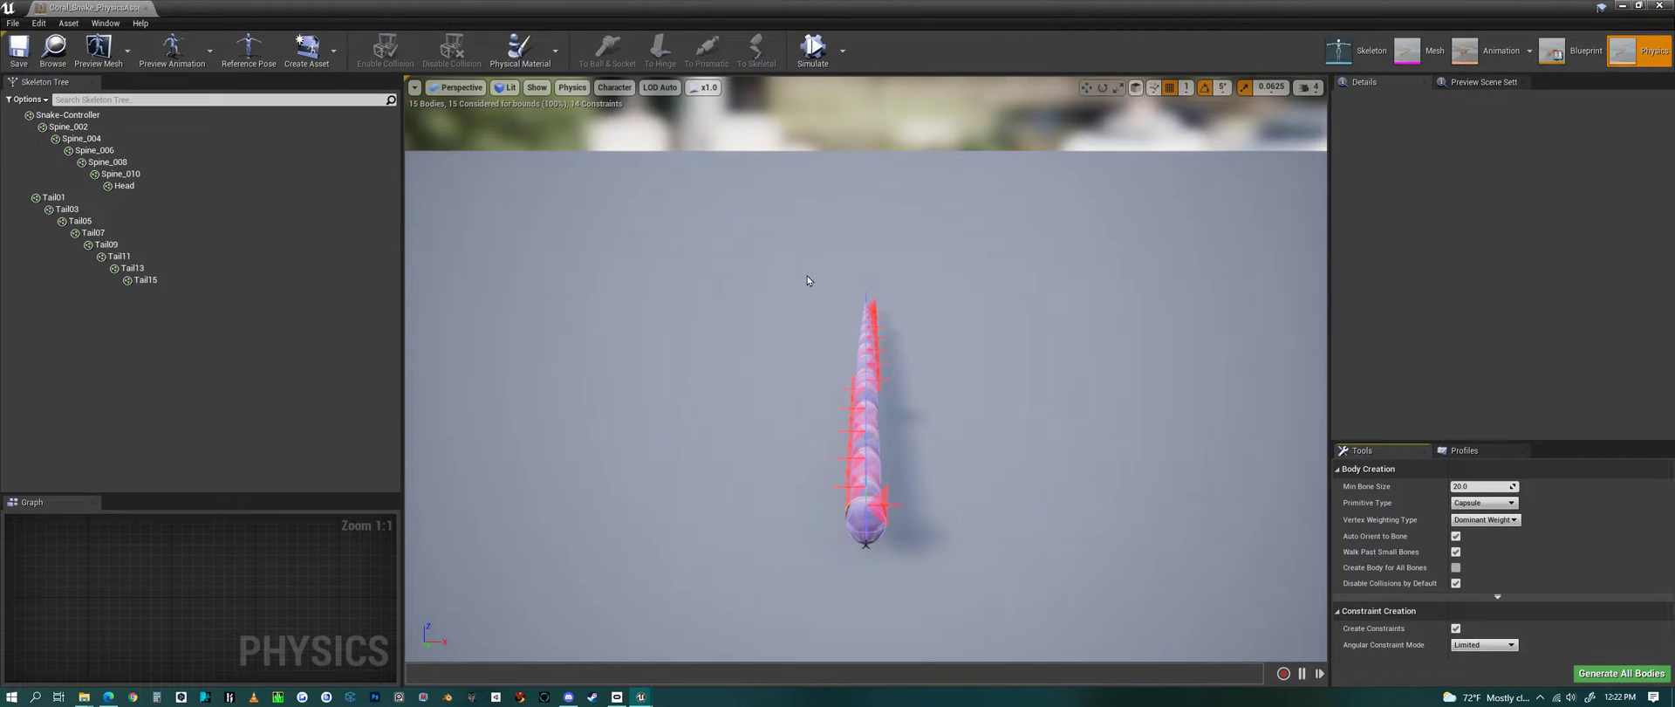
Start simulating the snake's physics and turn off the drawing of physics bodies during simulation.
{"action": "left_click", "coordinate": [806, 56]}
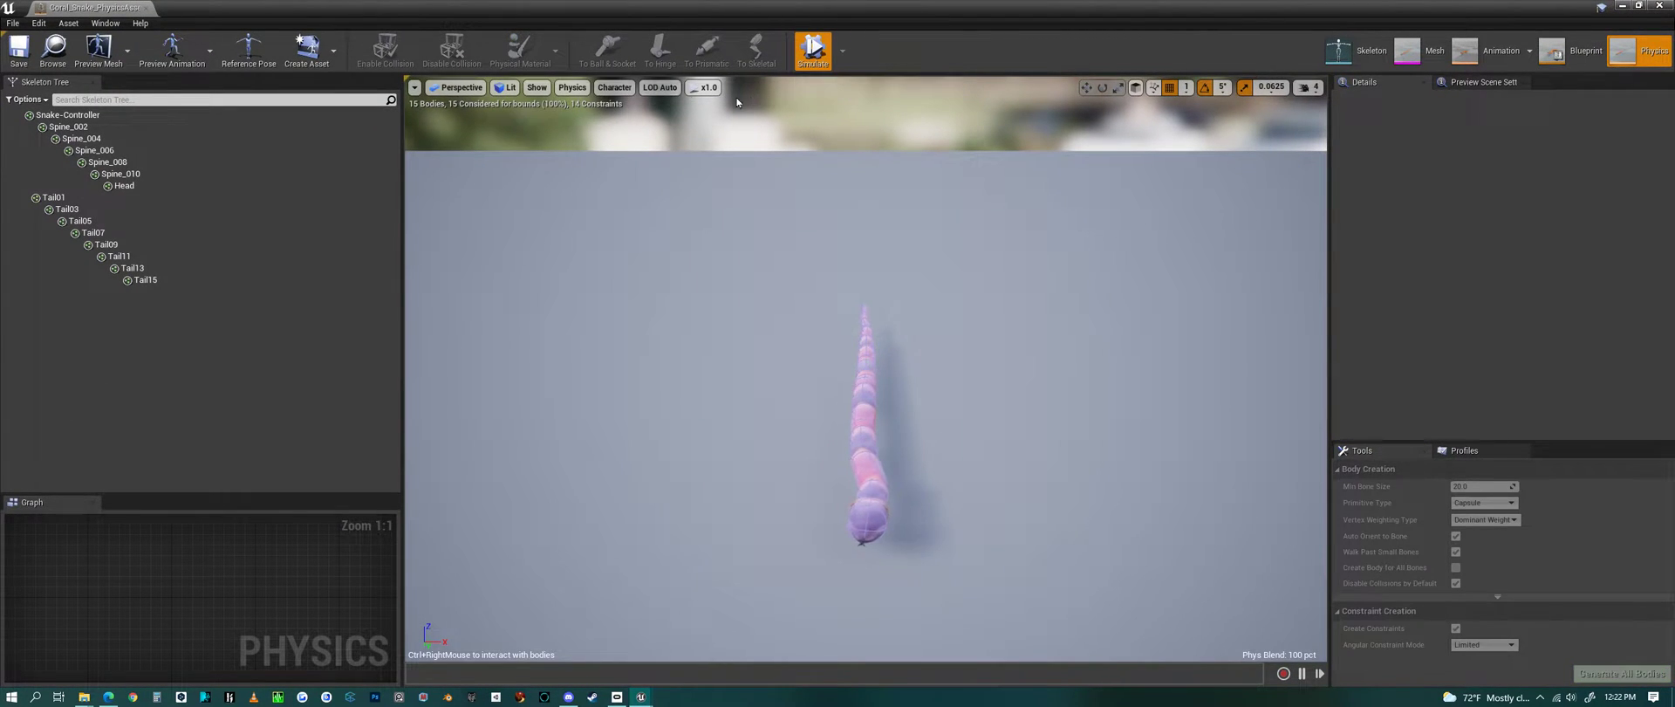
{"action": "left_click", "coordinate": [614, 87]}
{"action": "mouse_move", "coordinate": [627, 157]}
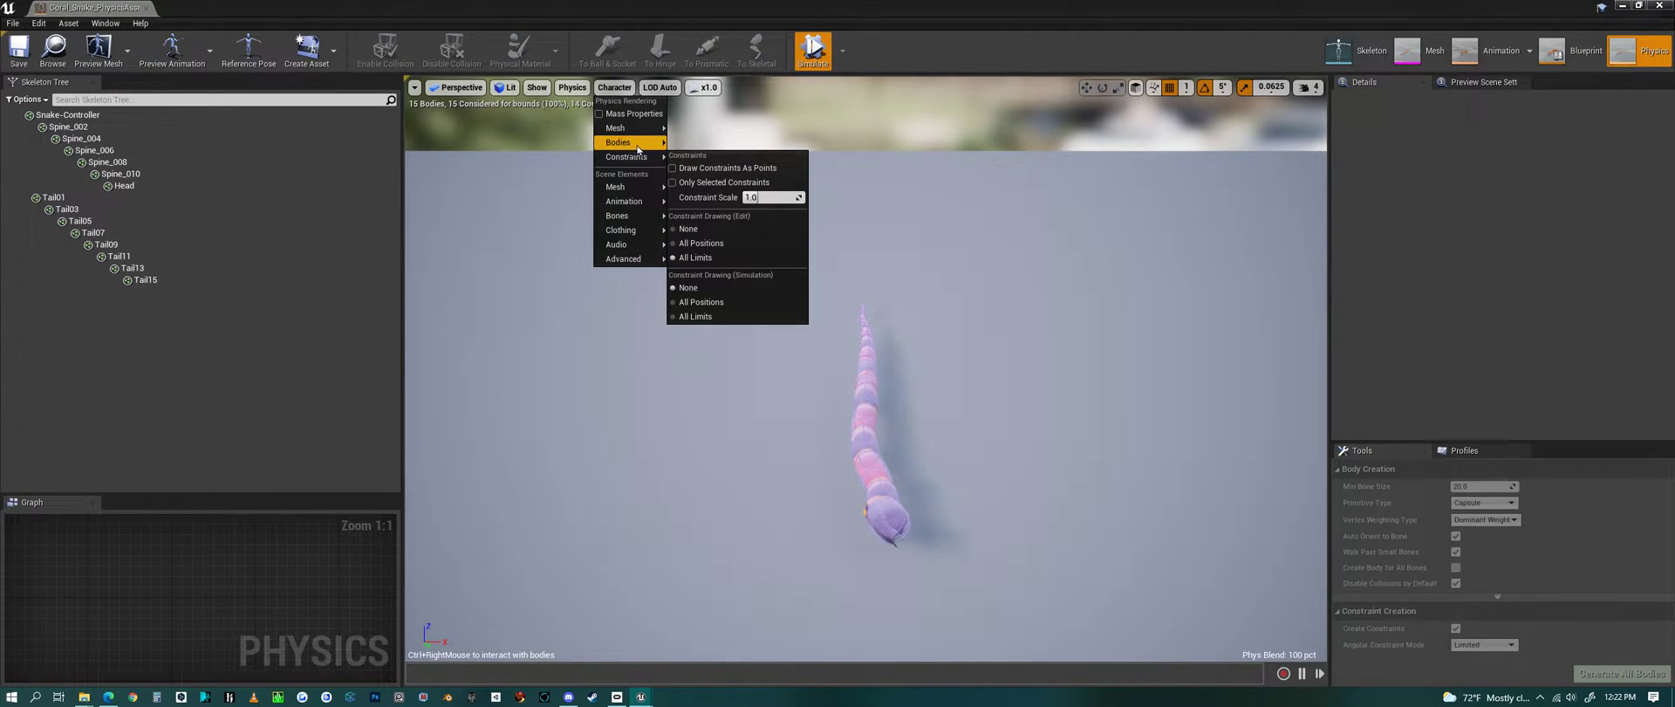
{"action": "left_click", "coordinate": [698, 315]}
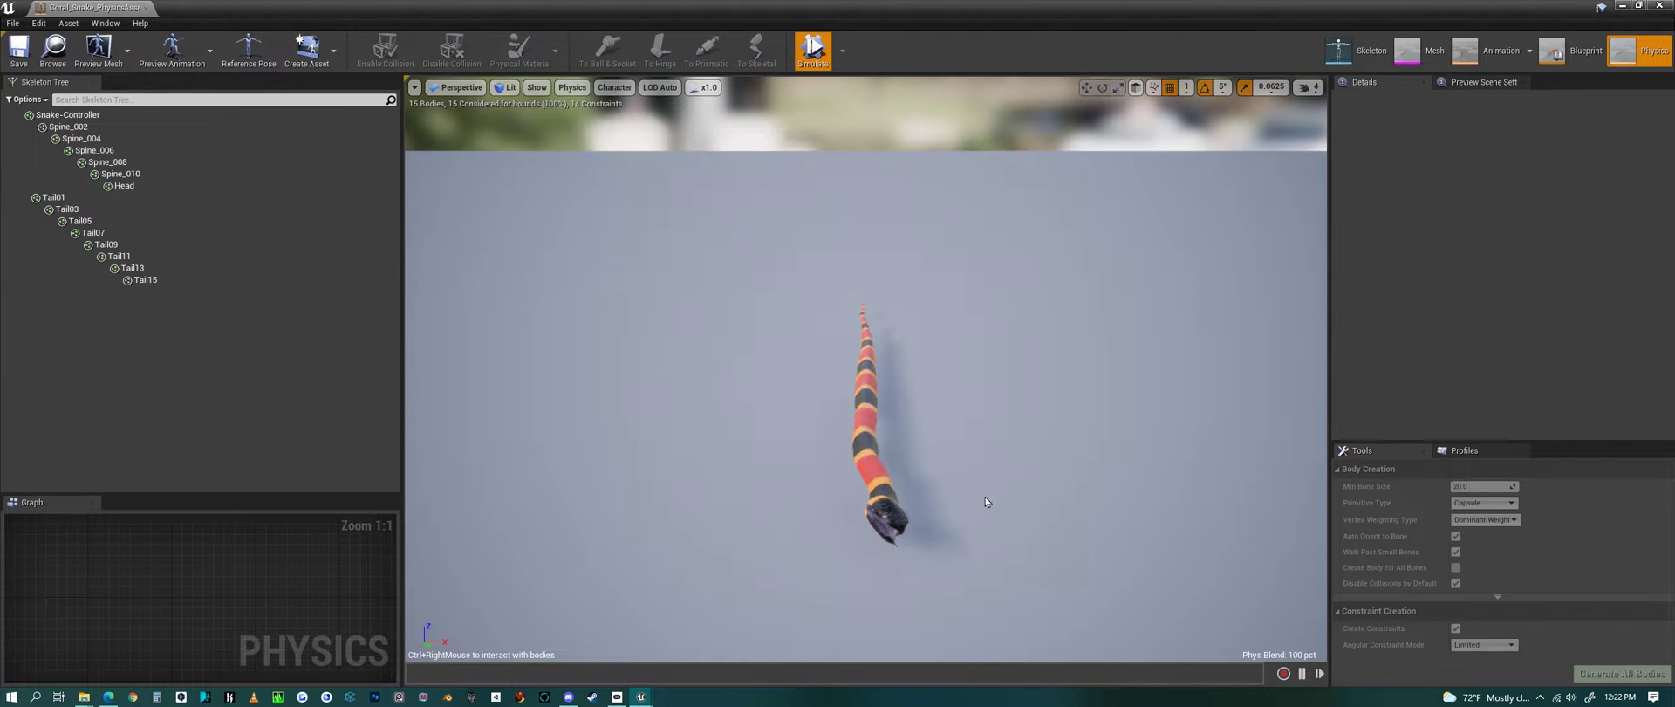
Pull the simulated snake's body upward to test its physics, stop the simulation and close the physics asset.
{"action": "left_click_drag", "start_coordinate": [1007, 516], "coordinate": [842, 510], "text": "alt"}
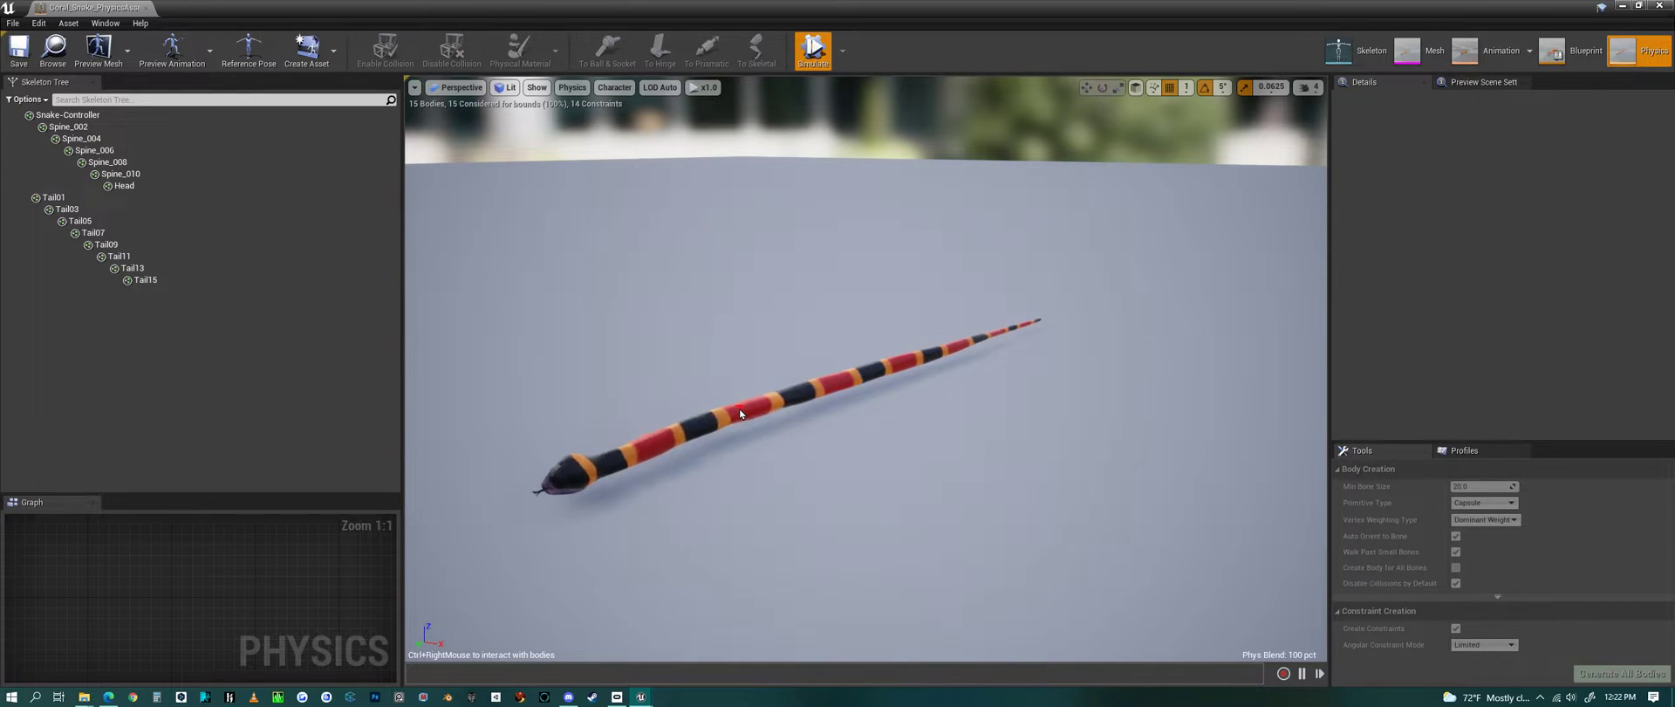
{"action": "right_click_drag", "start_coordinate": [740, 413], "coordinate": [668, 39], "text": "ctrl"}
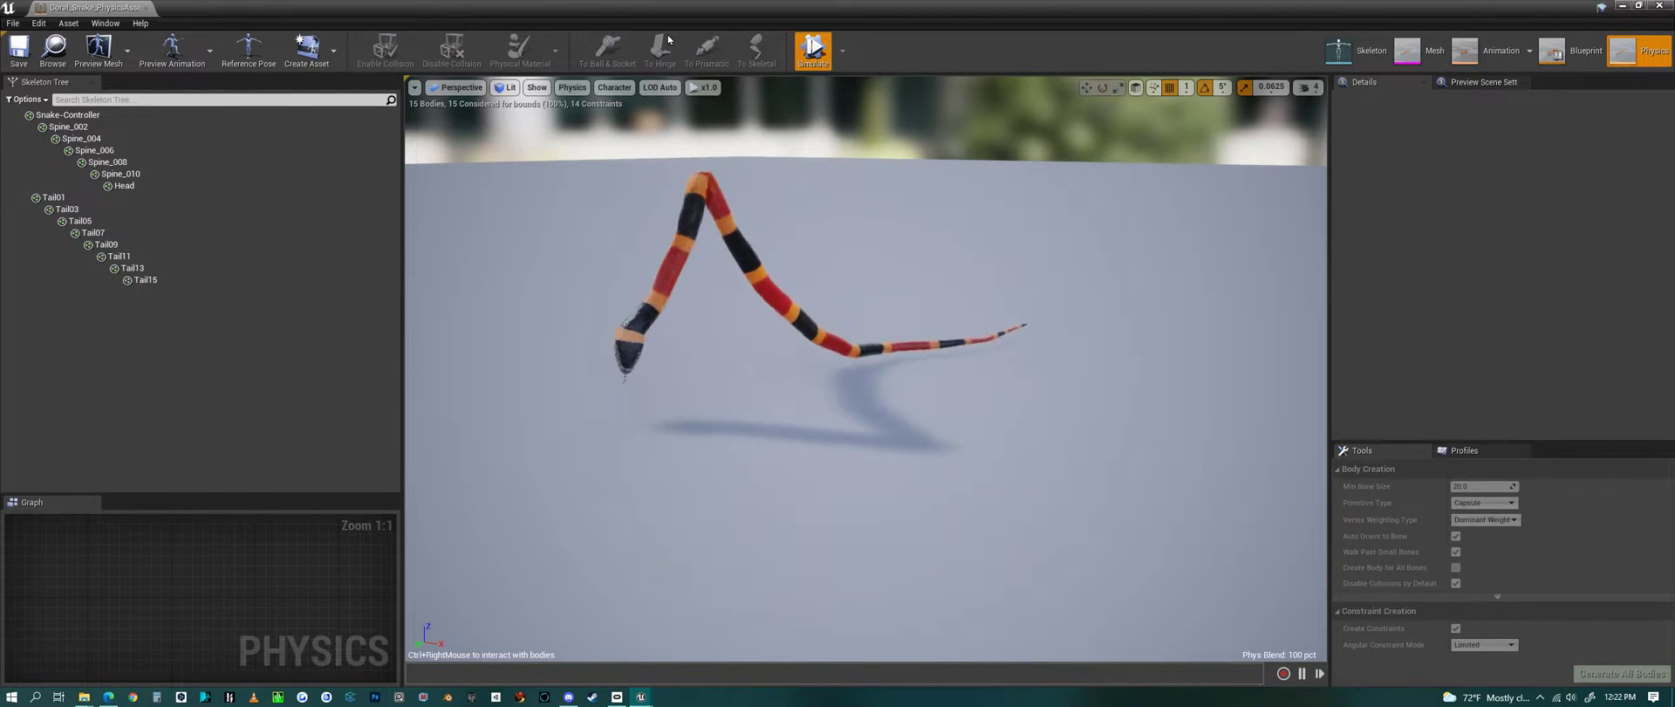
{"action": "left_click", "coordinate": [813, 50]}
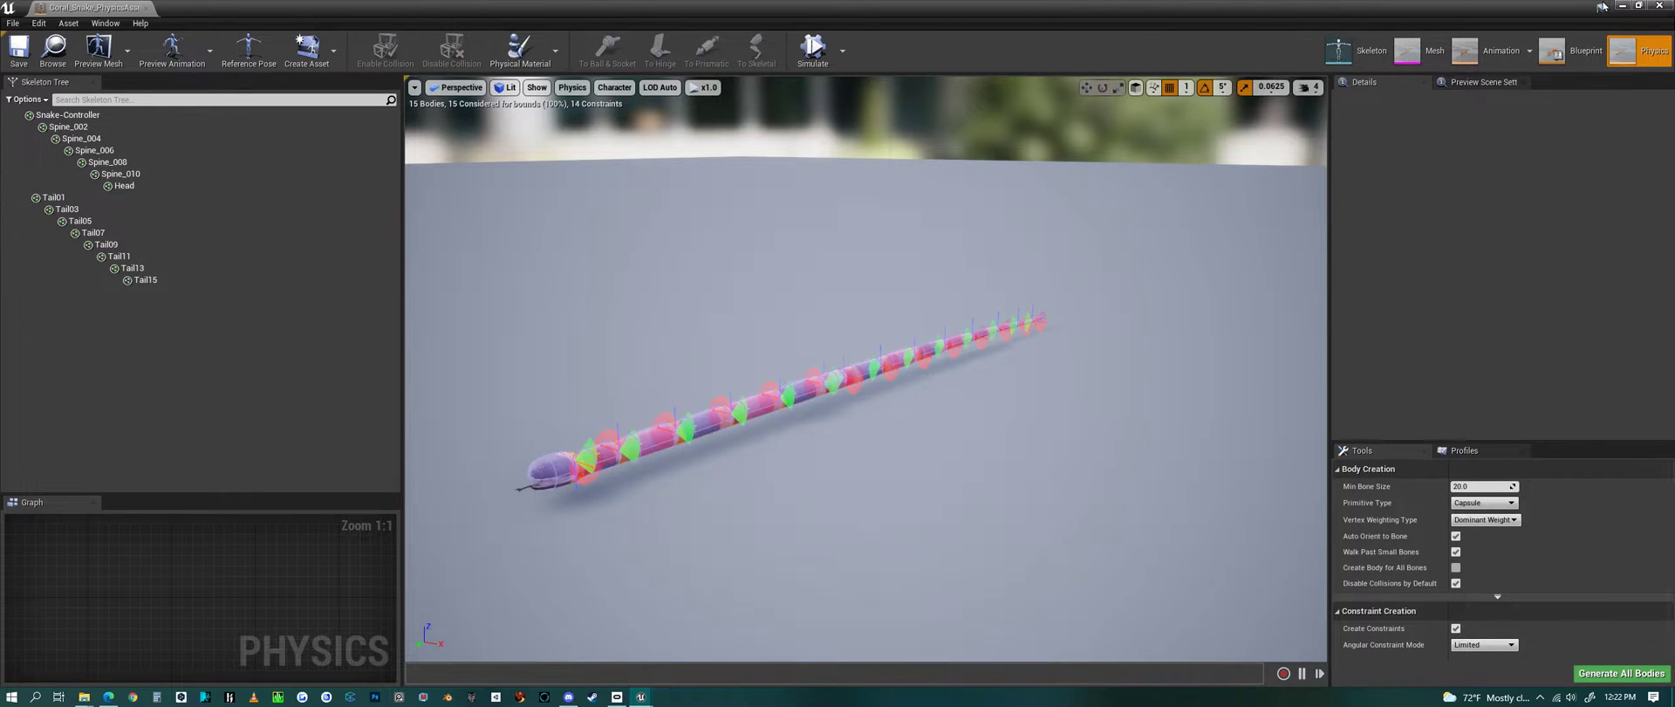
{"action": "left_click", "coordinate": [1657, 6]}
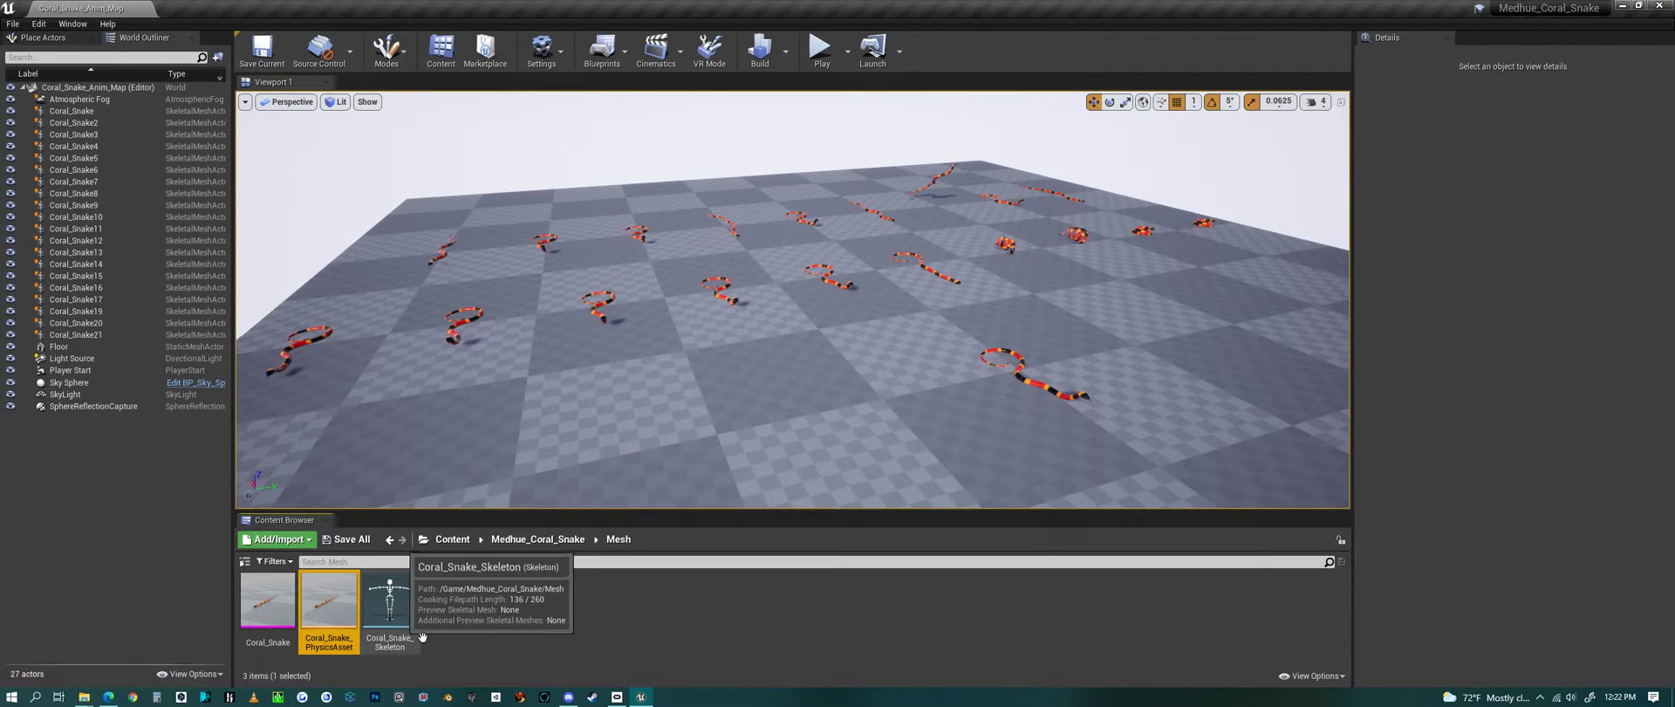
Look through the snake's texture maps in the Textures folder and return to the Medhue_Coral_Snake folder.
{"action": "left_click", "coordinate": [557, 542]}
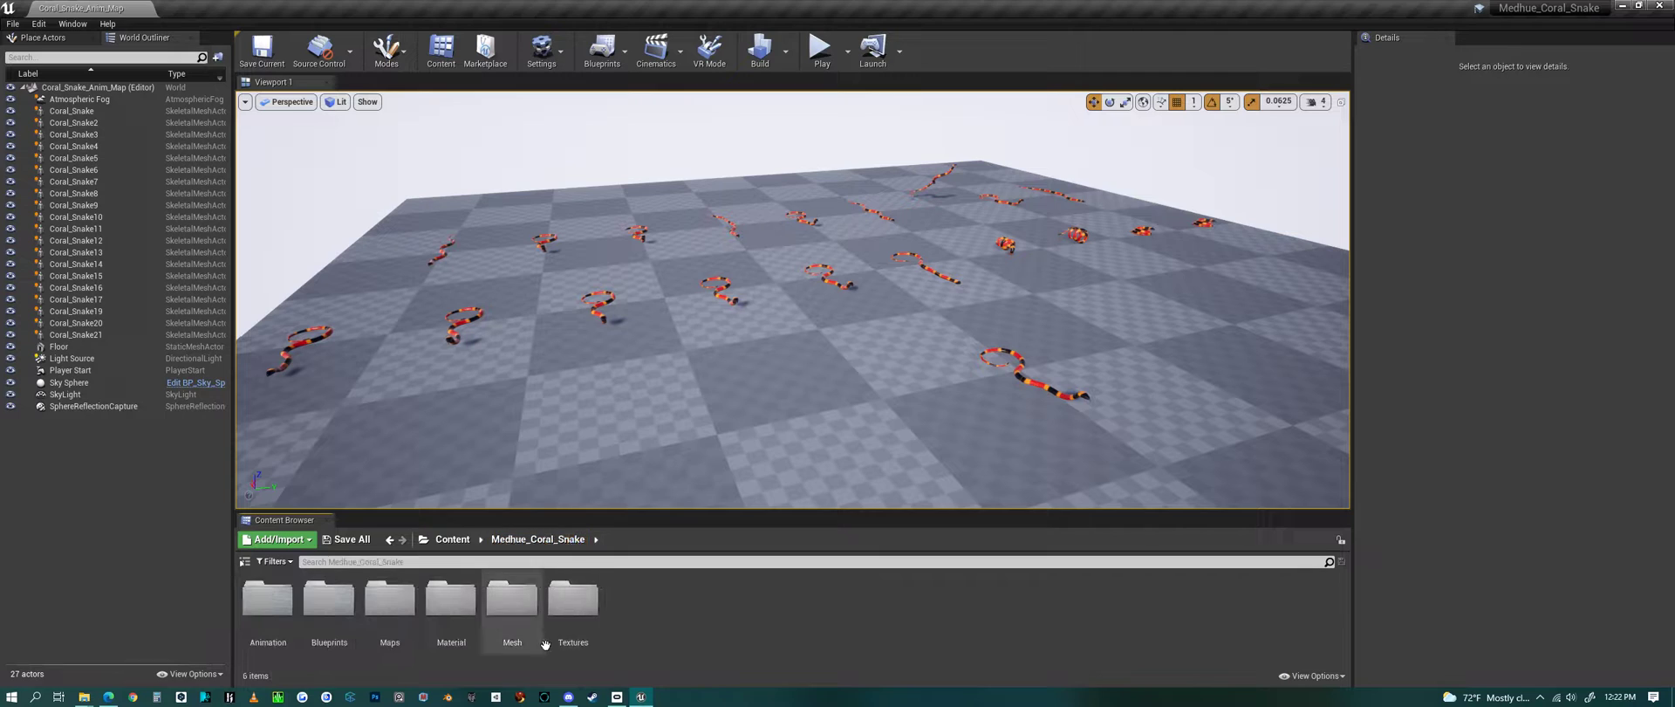
{"action": "double_click", "coordinate": [513, 600]}
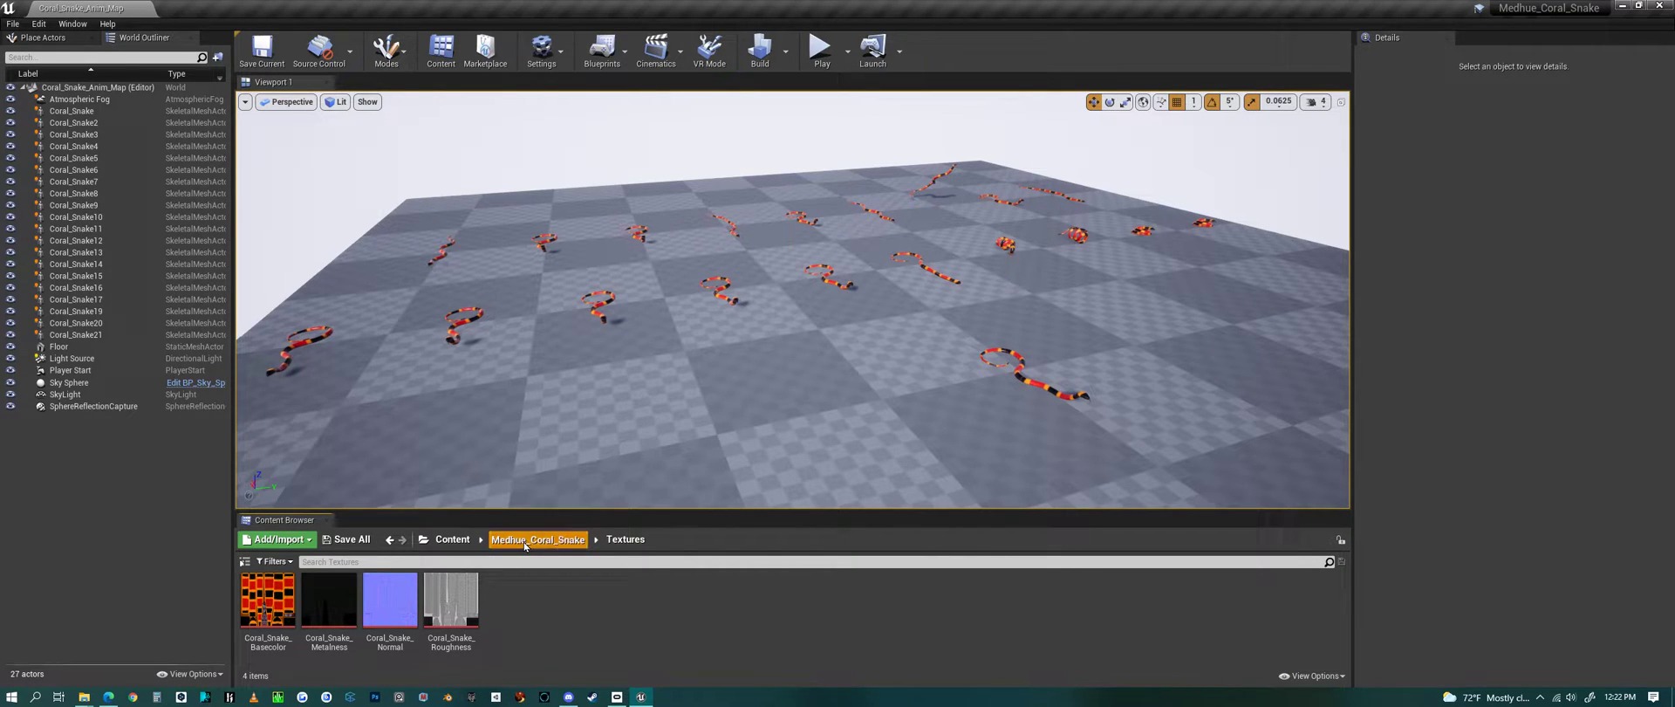
{"action": "left_click", "coordinate": [525, 540]}
Open Coral_Snake_BlendSpace from the Animation folder and preview its blend along the Speed axis in an enlarged graph.
{"action": "double_click", "coordinate": [279, 625]}
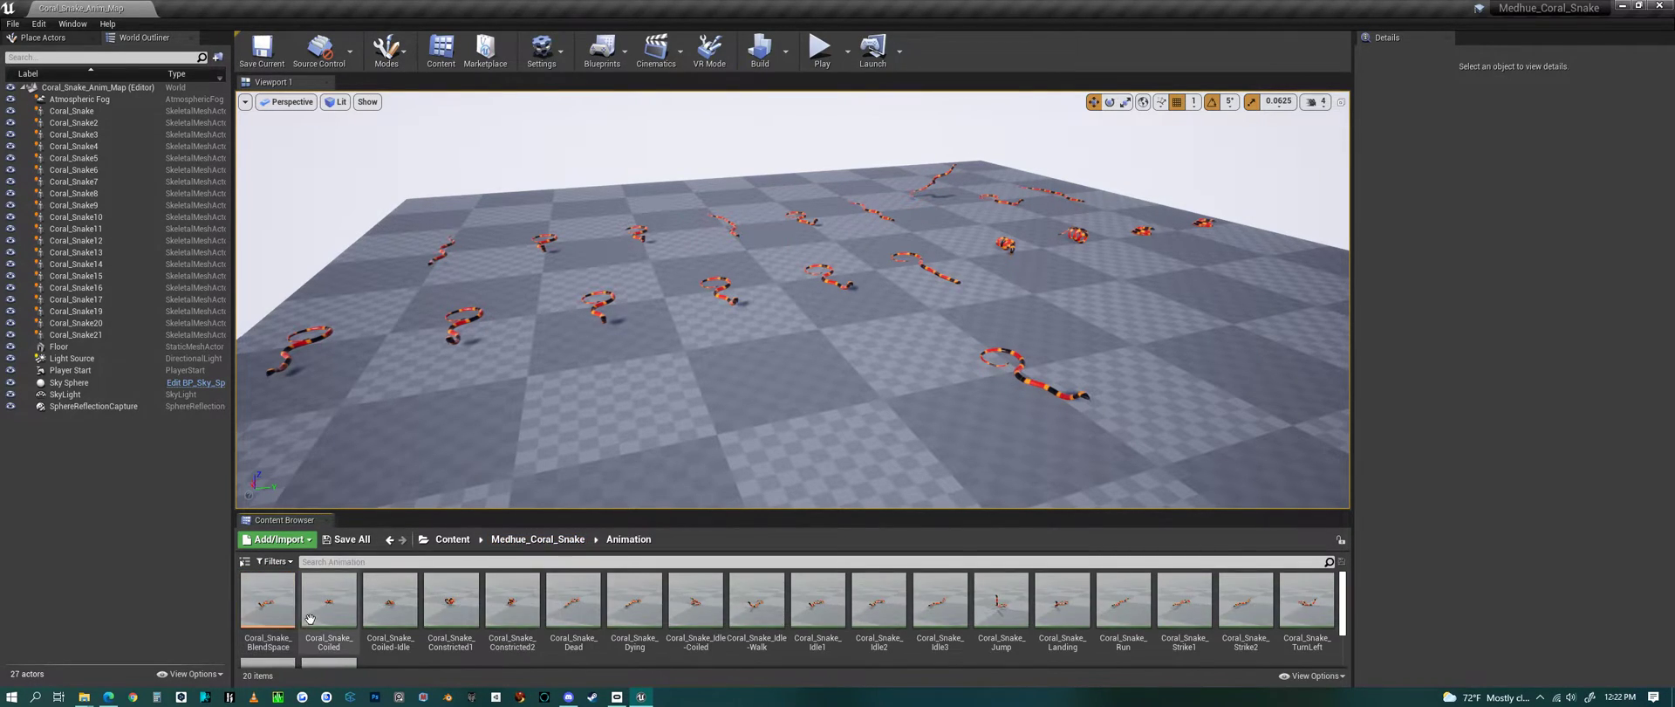
{"action": "double_click", "coordinate": [271, 605]}
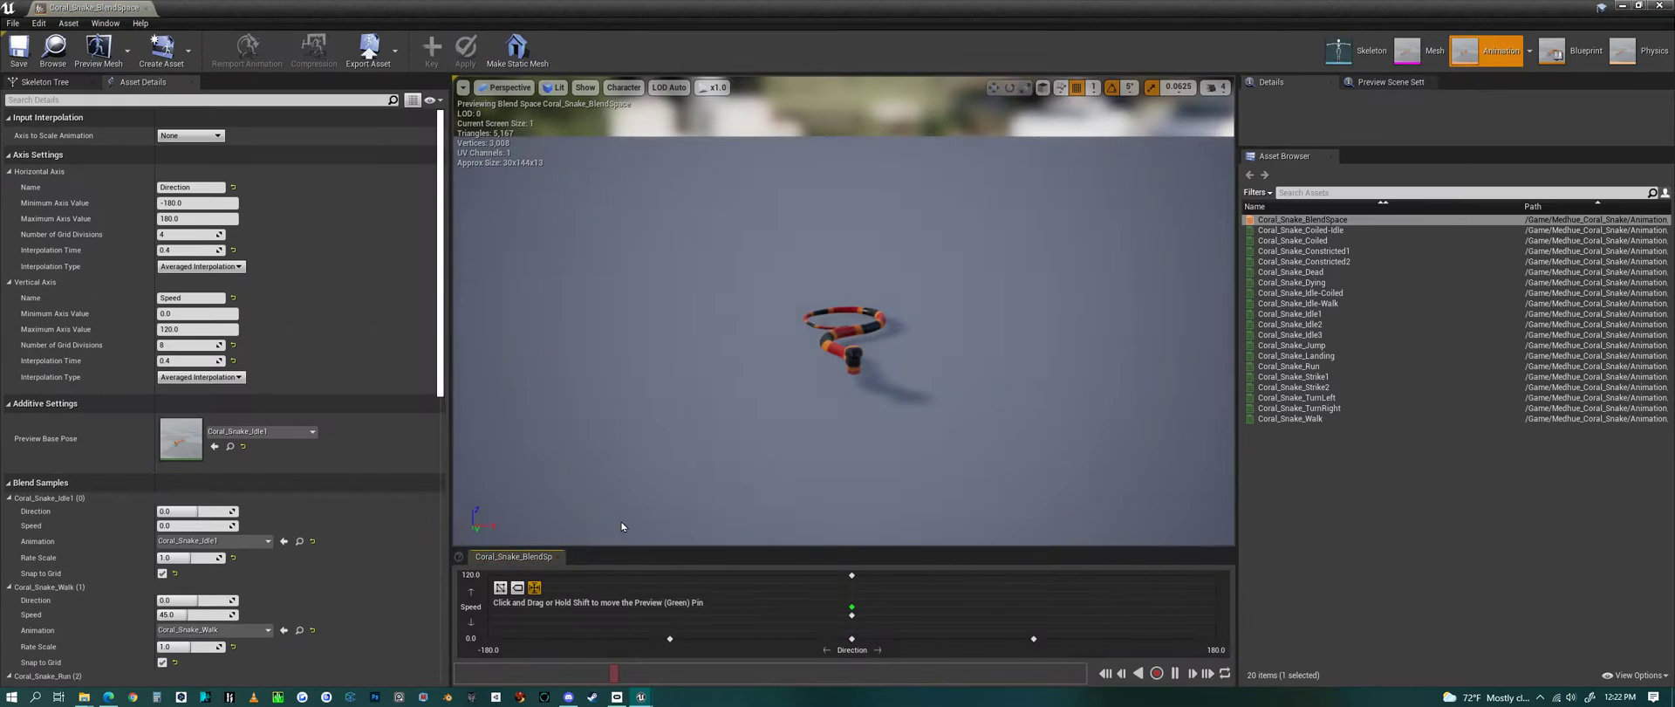
{"action": "left_click_drag", "start_coordinate": [862, 556], "coordinate": [884, 297]}
{"action": "left_click_drag", "start_coordinate": [853, 478], "coordinate": [850, 615]}
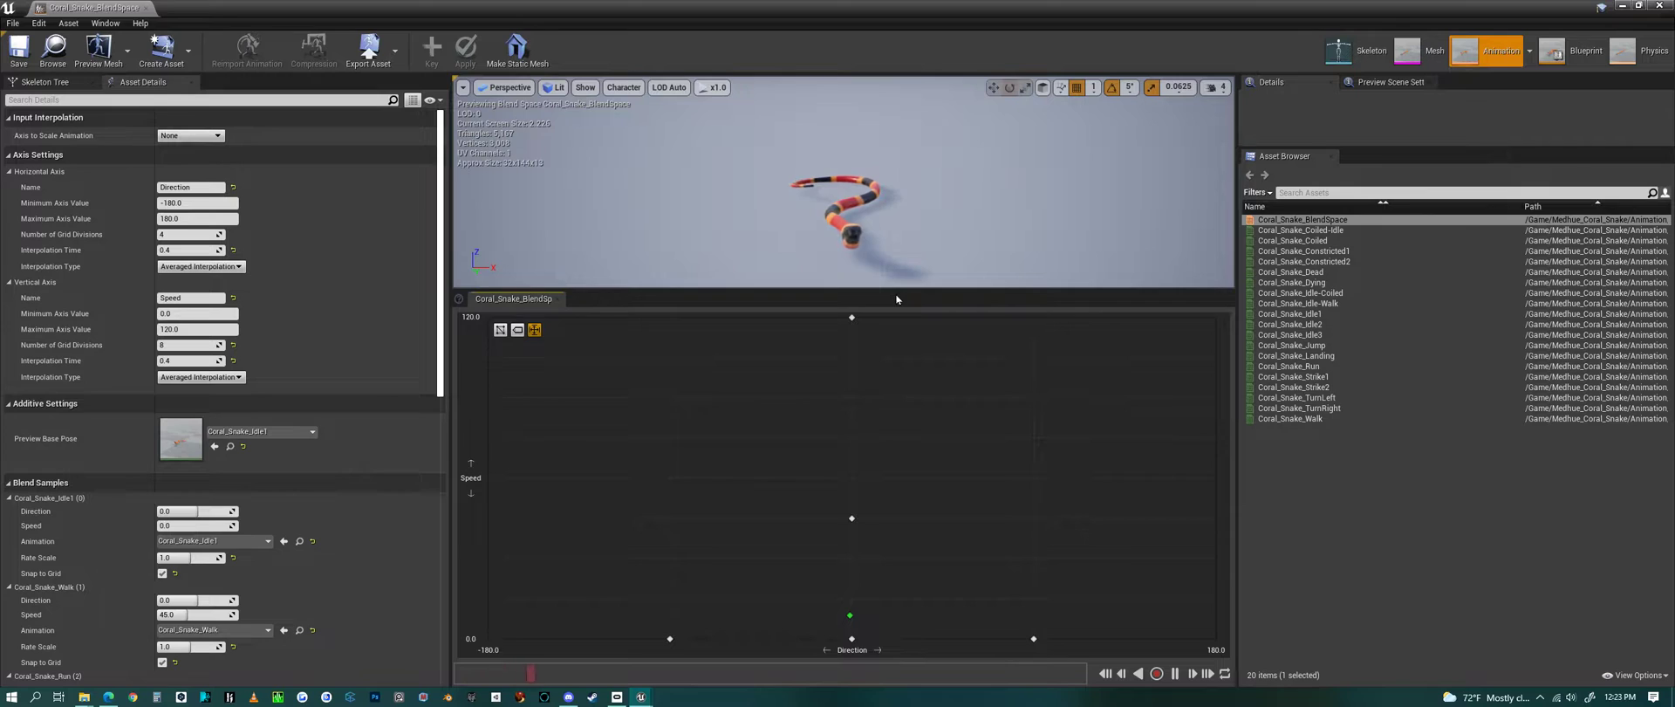
{"action": "left_click_drag", "start_coordinate": [897, 295], "coordinate": [900, 533]}
Open the Coral_Snake_Coiled-Idle animation and examine the snake's movement from different angles and distances.
{"action": "double_click", "coordinate": [1308, 231]}
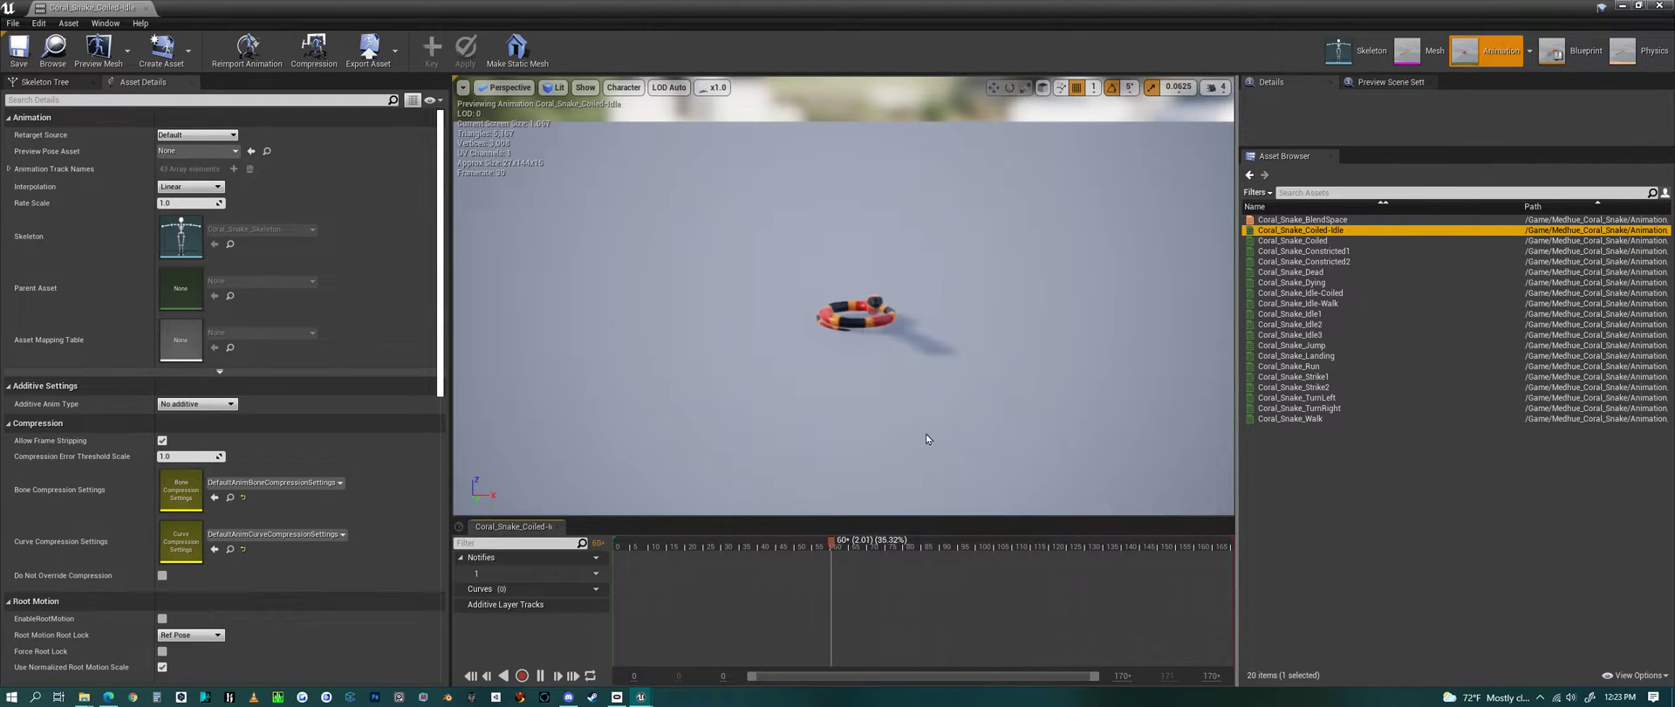
{"action": "right_click_drag", "start_coordinate": [928, 411], "coordinate": [928, 406]}
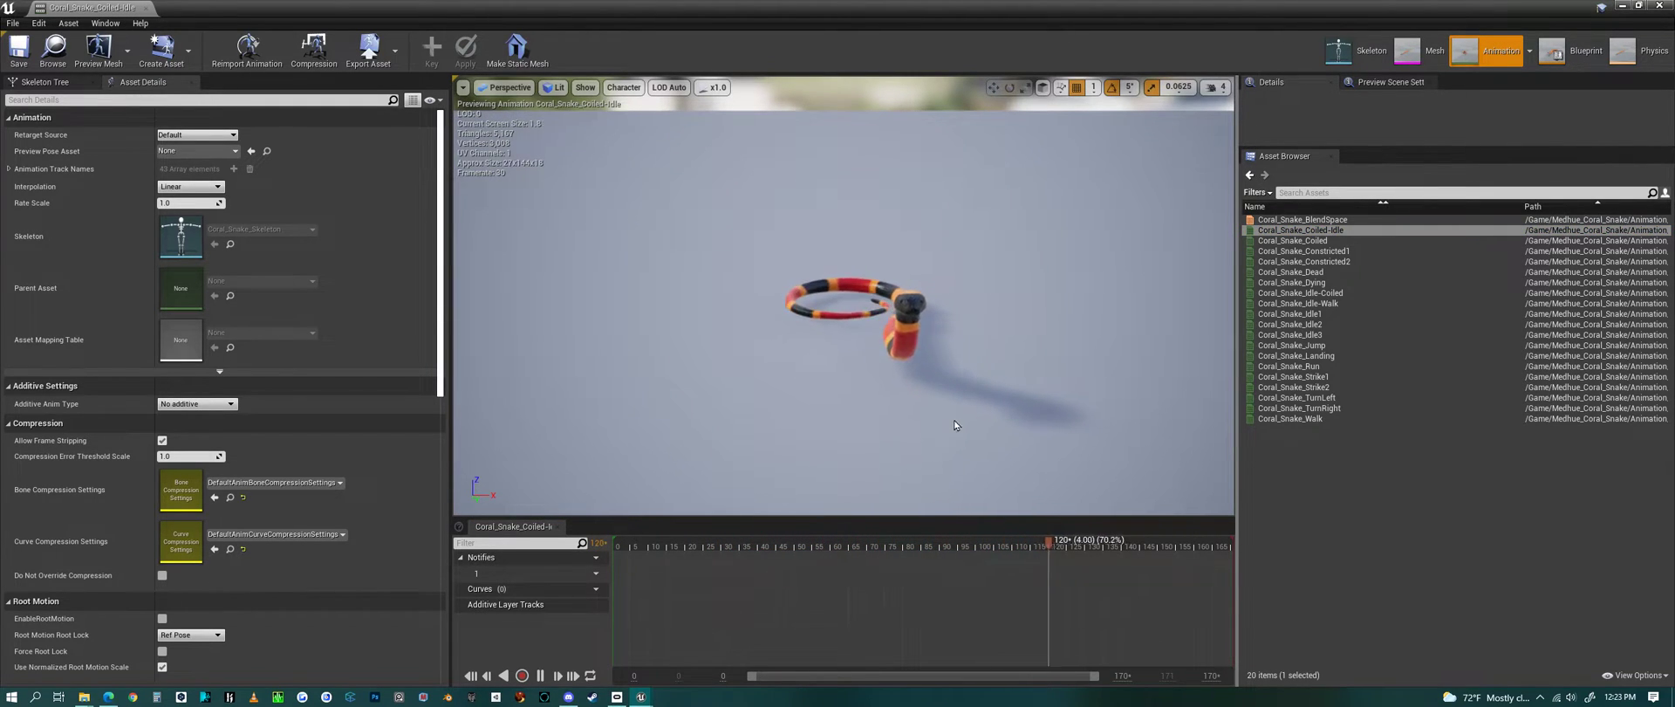
{"action": "left_click_drag", "start_coordinate": [957, 426], "coordinate": [918, 417], "text": "alt"}
{"action": "scroll", "coordinate": [889, 443], "scroll_direction": "down", "scroll_amount": 3}
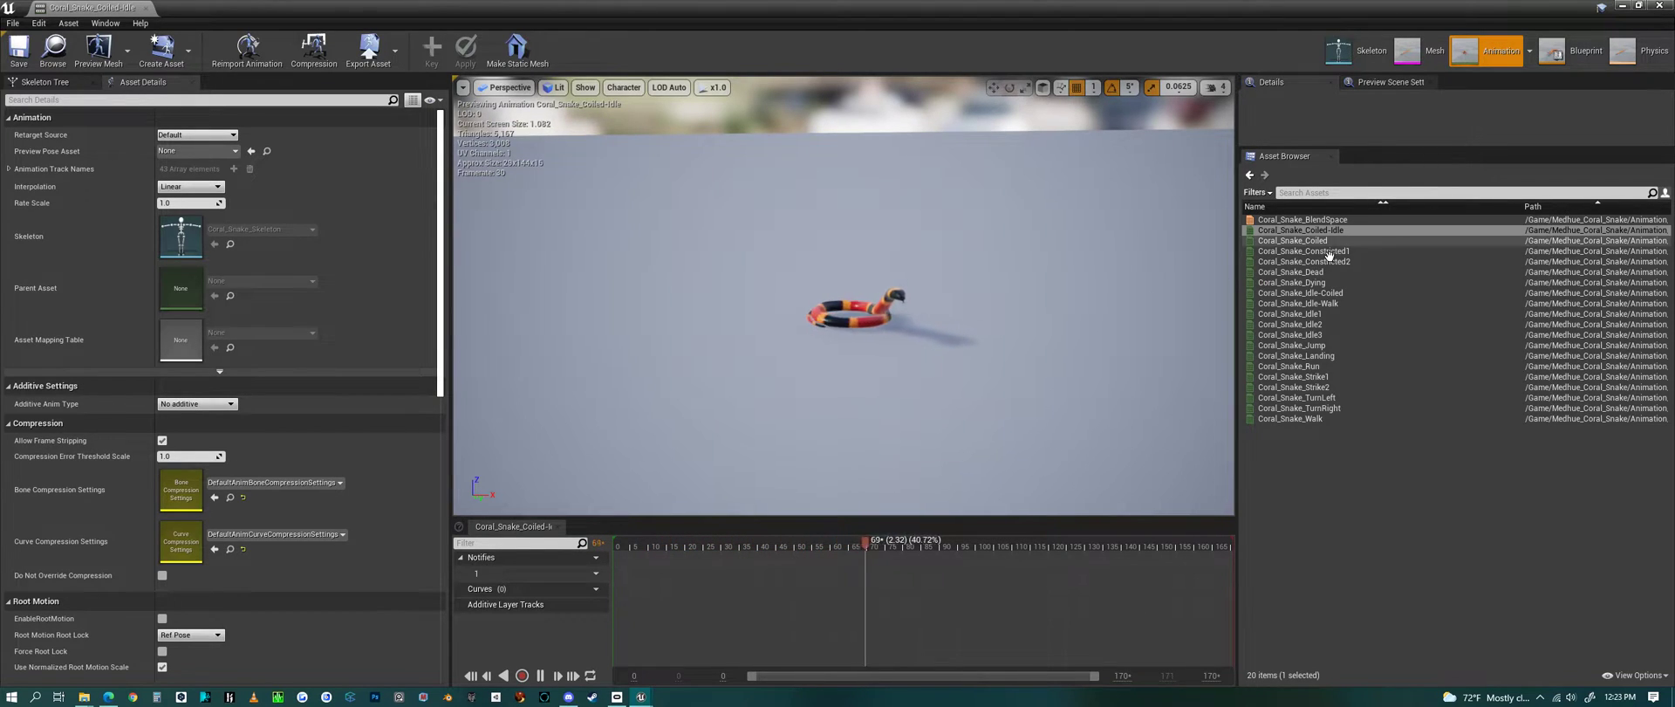
Preview the Coral_Snake_Coiled, Coral_Snake_Constricted1 and Coral_Snake_Constricted2 animations, examining the constricted poses from different angles.
{"action": "double_click", "coordinate": [1293, 240]}
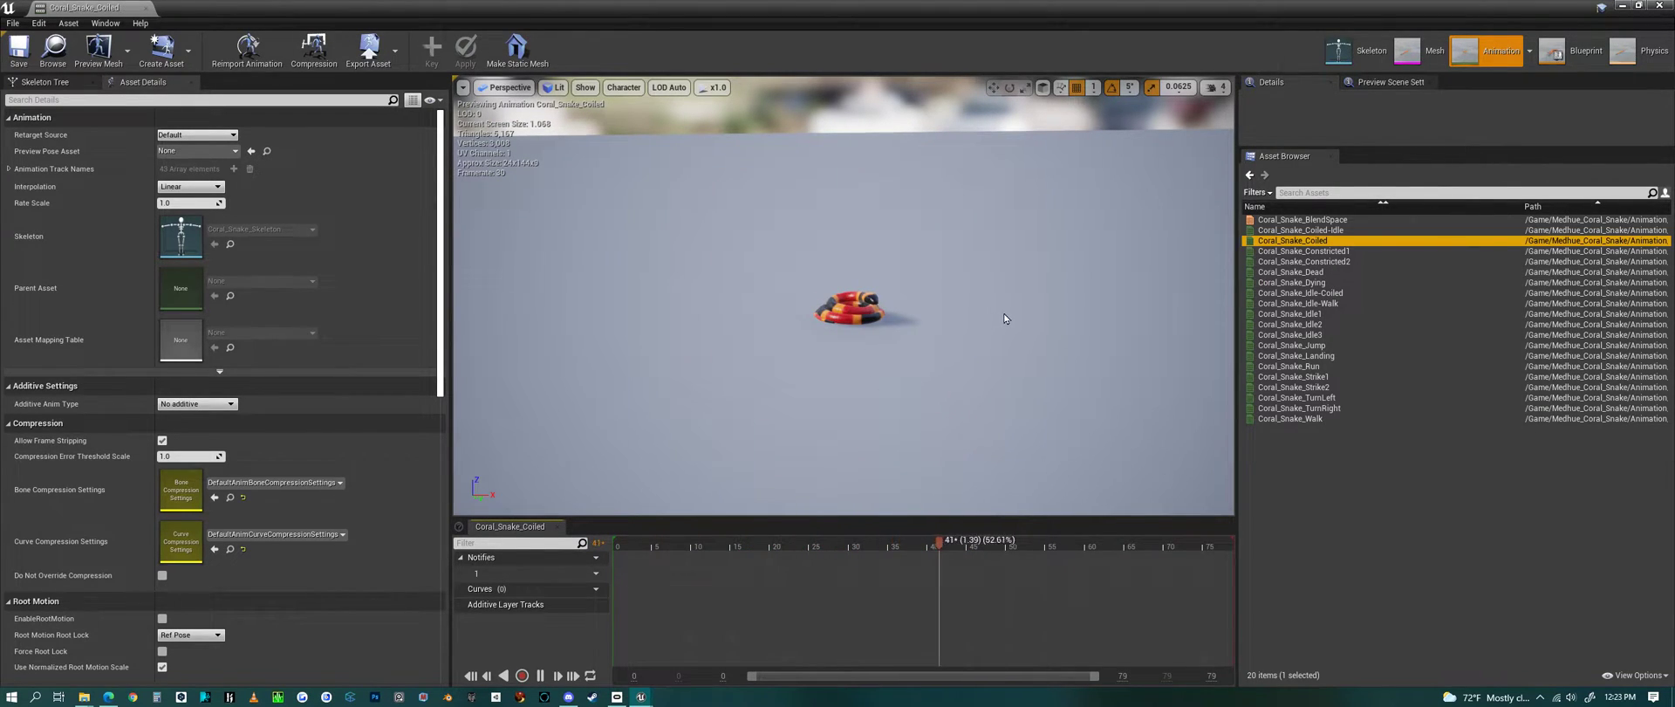
{"action": "left_click", "coordinate": [1326, 253]}
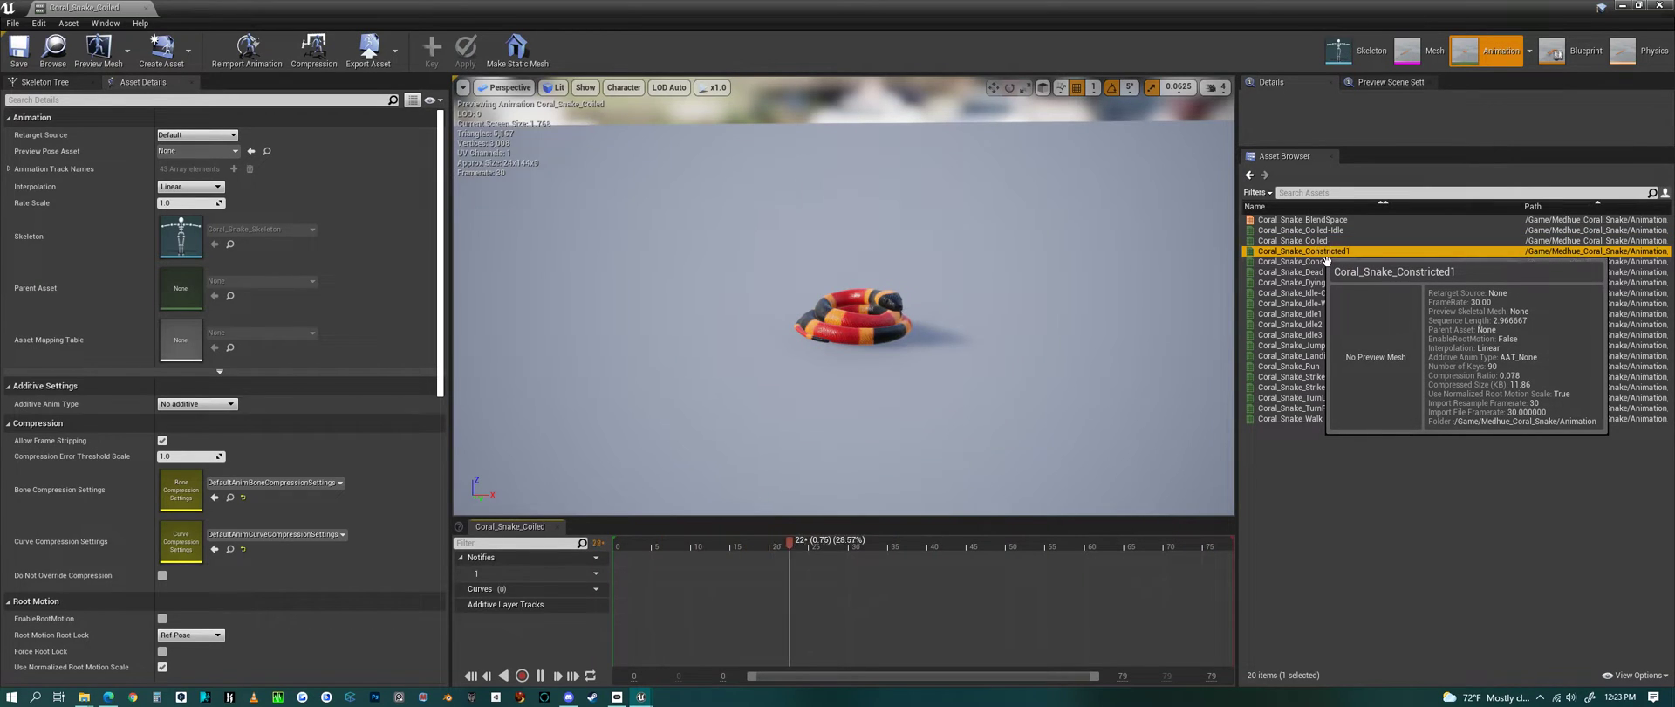
{"action": "double_click", "coordinate": [1309, 252]}
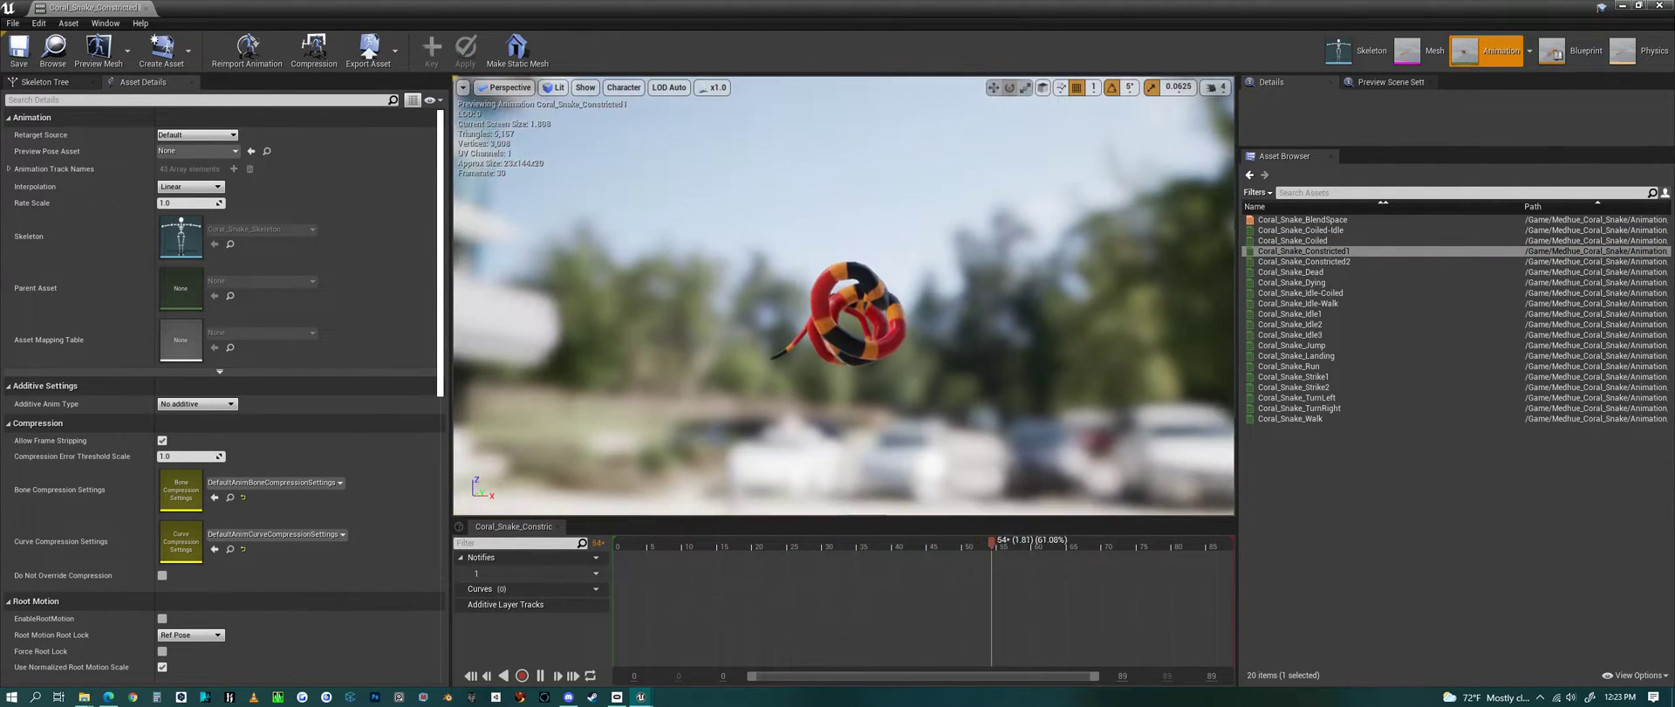
{"action": "left_click_drag", "start_coordinate": [958, 411], "coordinate": [759, 422], "text": "alt"}
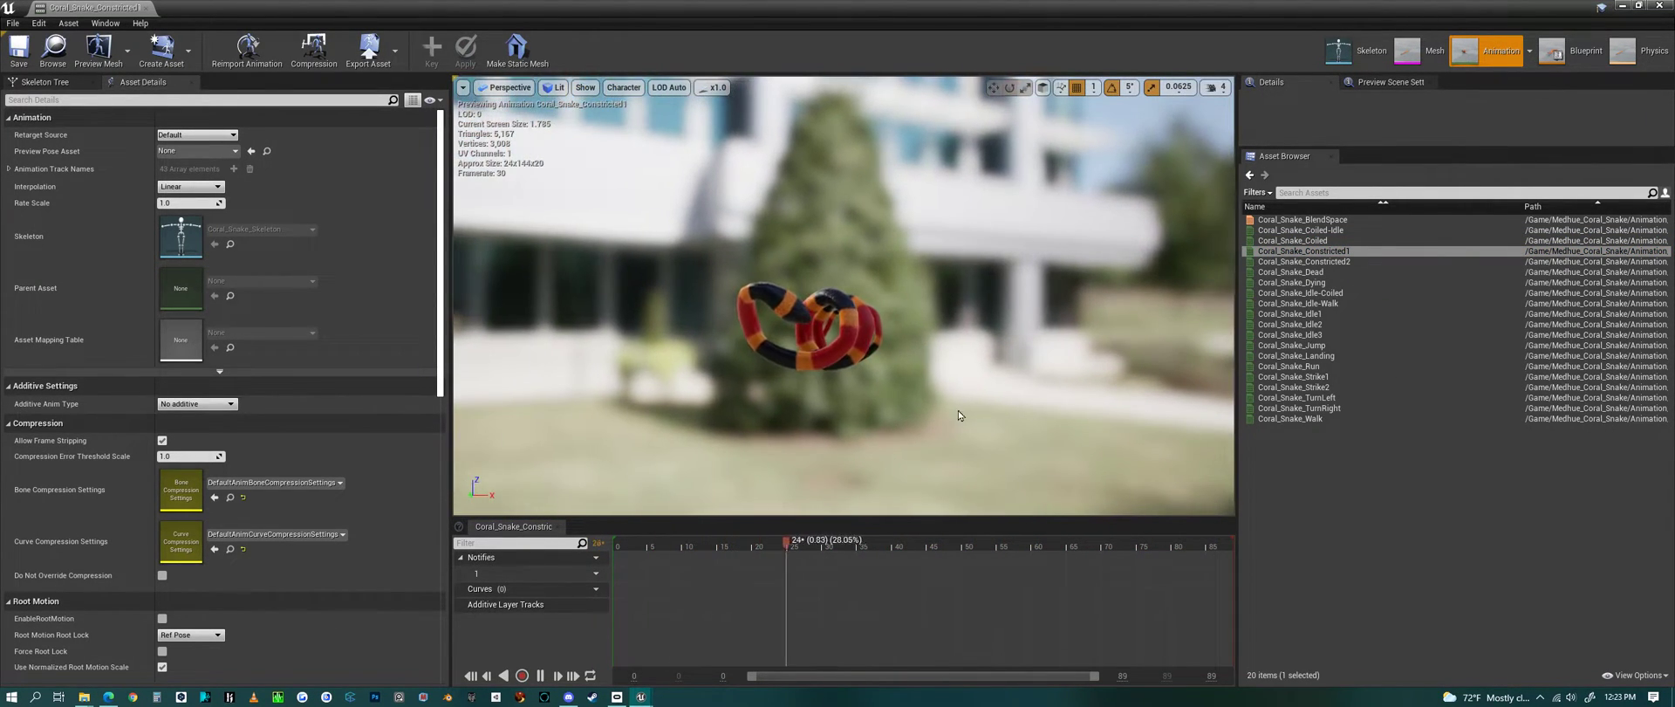
{"action": "double_click", "coordinate": [1333, 262]}
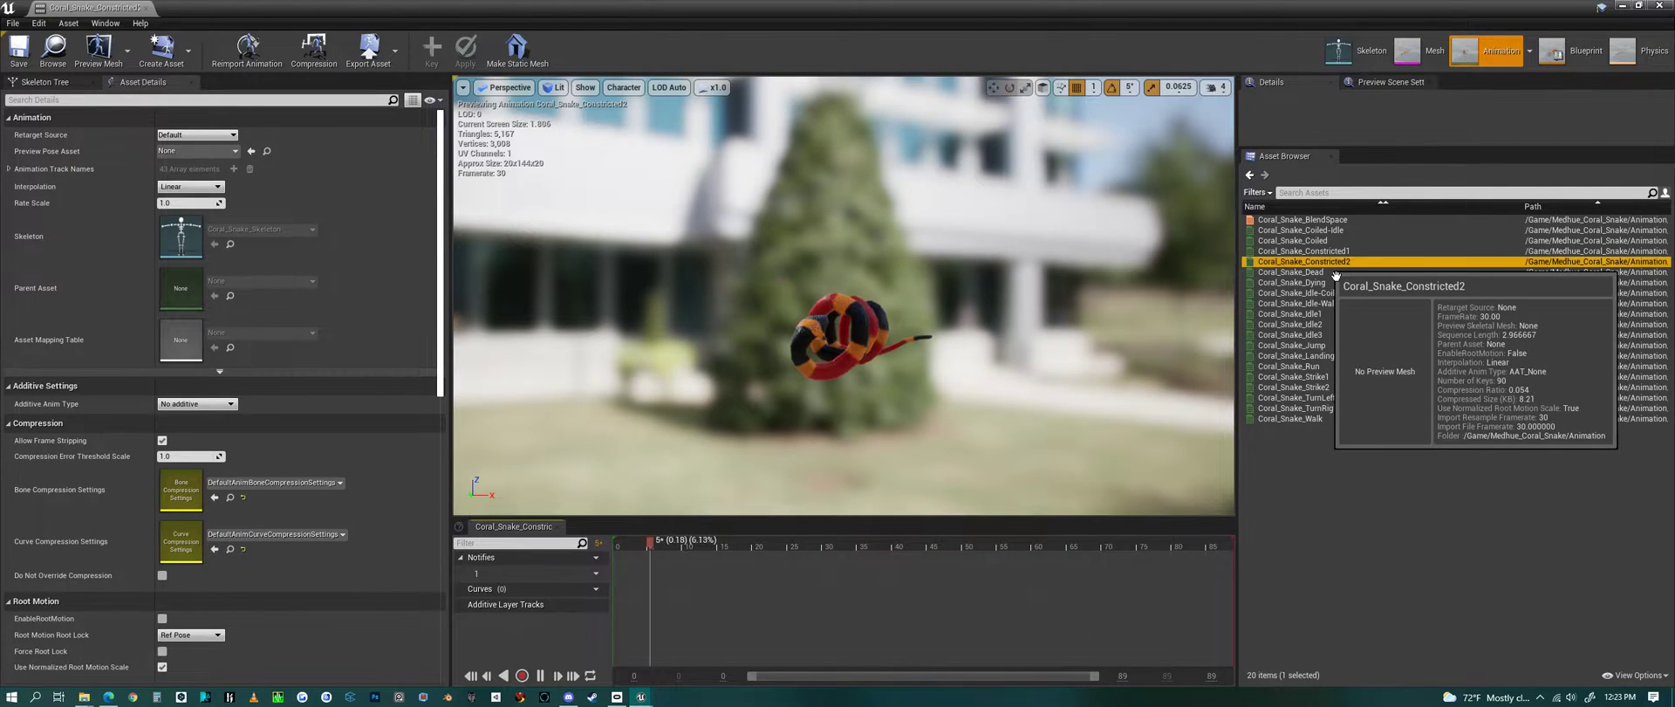
{"action": "left_click_drag", "start_coordinate": [968, 366], "coordinate": [890, 362], "text": "alt"}
Preview the Coral_Snake_Dead, Coral_Snake_Dying and Coral_Snake_Idle-Coiled animations with the whole snake in view.
{"action": "double_click", "coordinate": [1293, 271]}
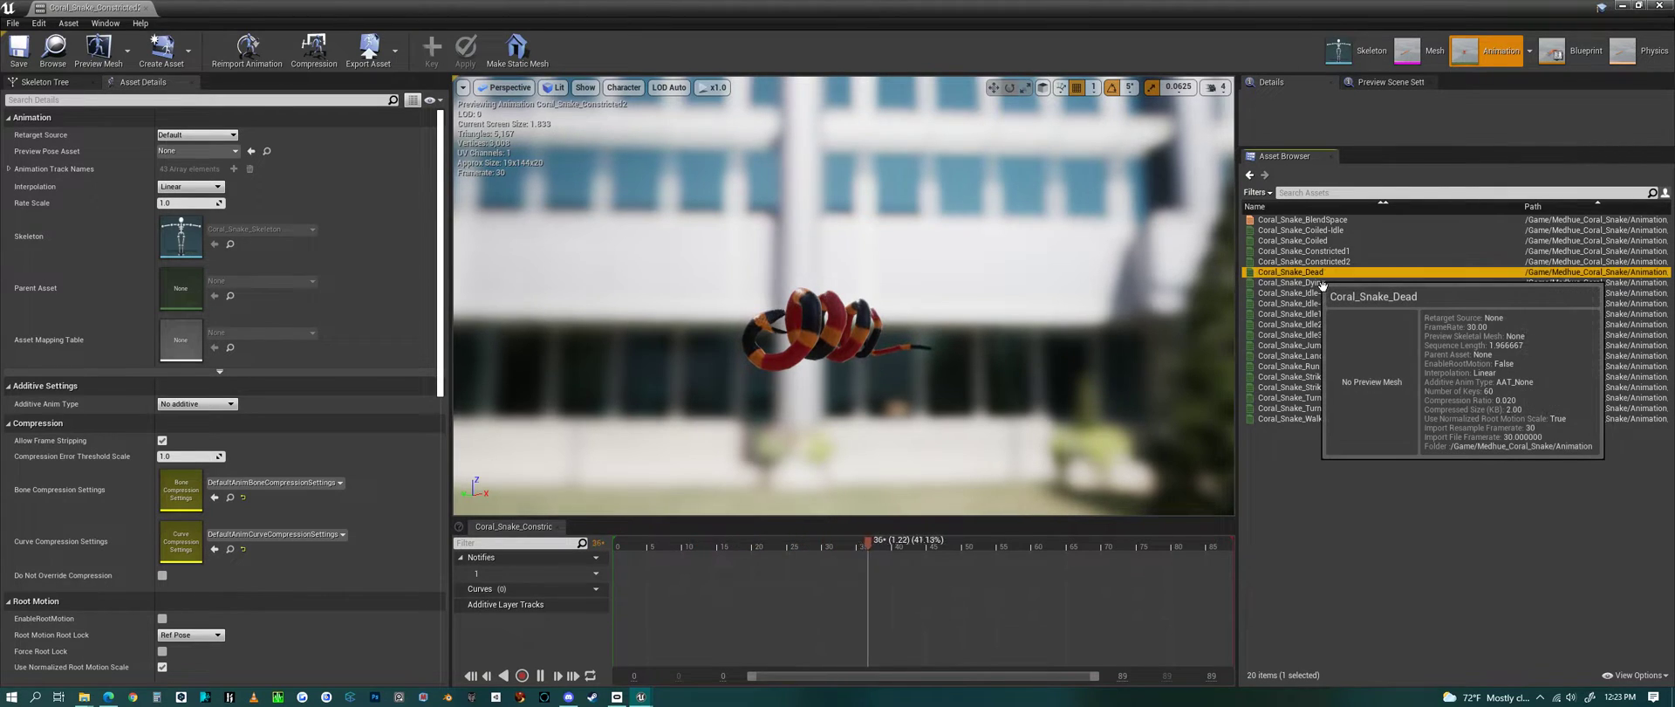
{"action": "left_click_drag", "start_coordinate": [986, 340], "coordinate": [1095, 415], "text": "alt"}
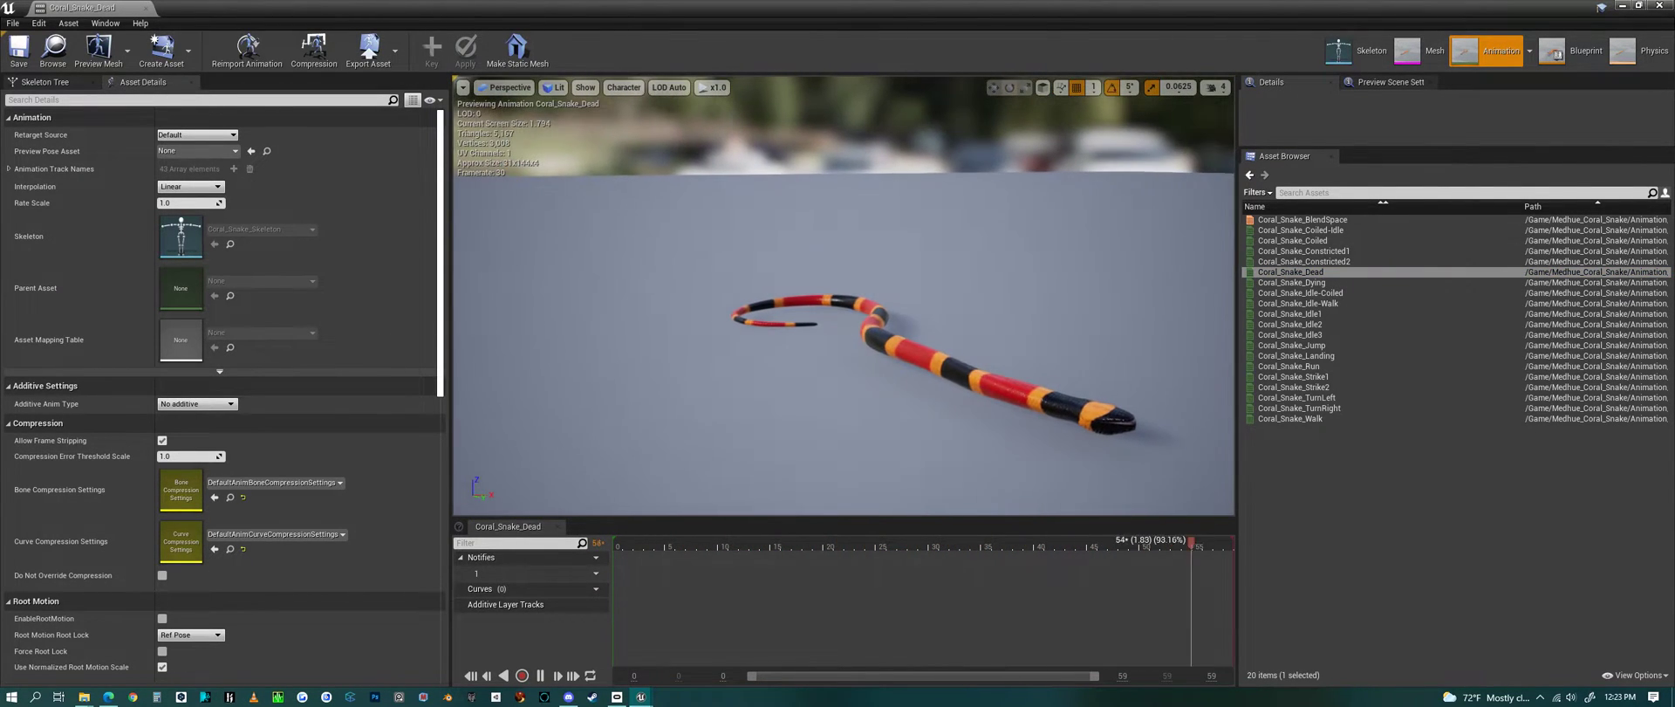
{"action": "scroll", "coordinate": [725, 438], "scroll_direction": "down", "scroll_amount": 3}
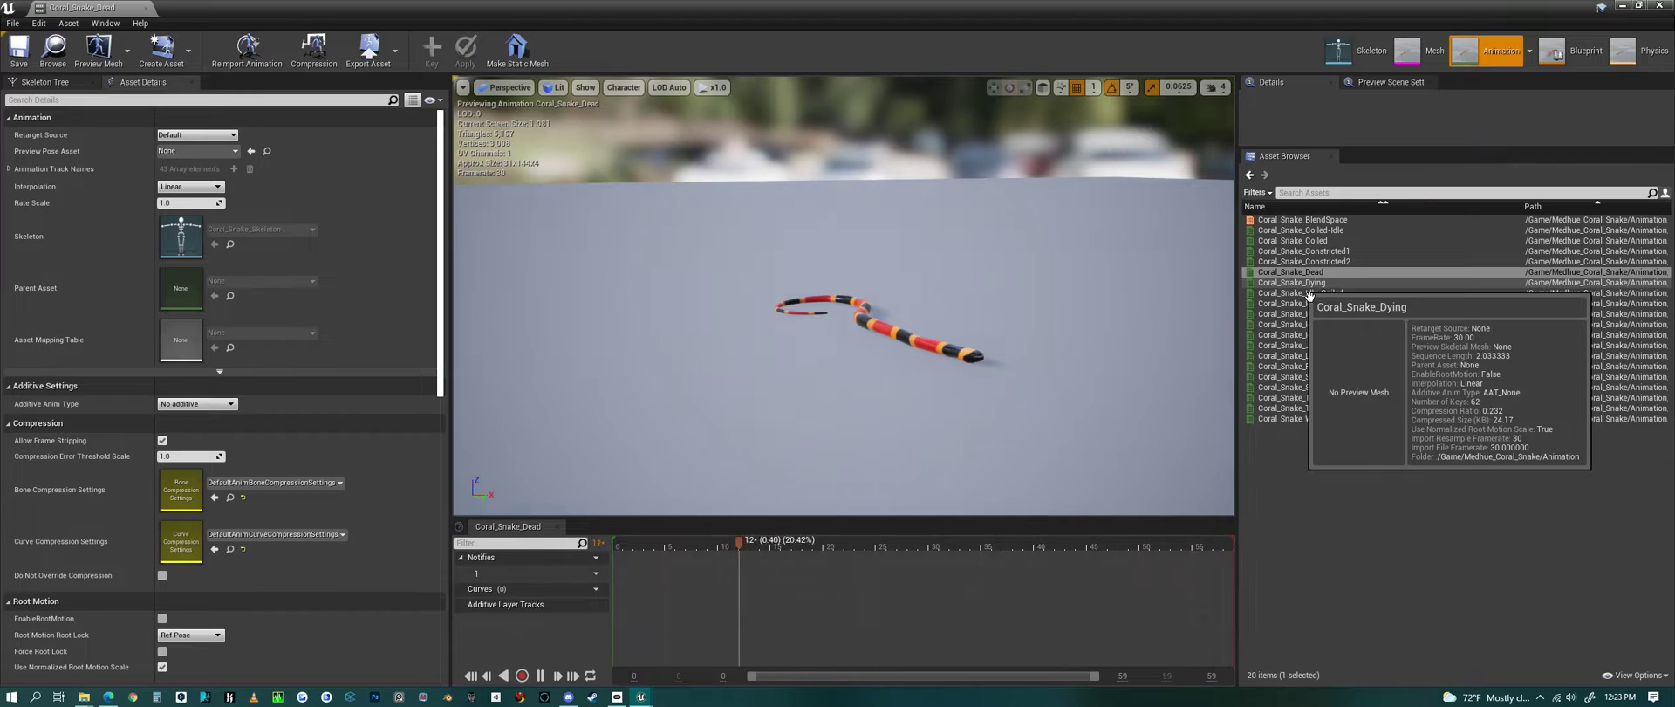
{"action": "double_click", "coordinate": [1308, 287]}
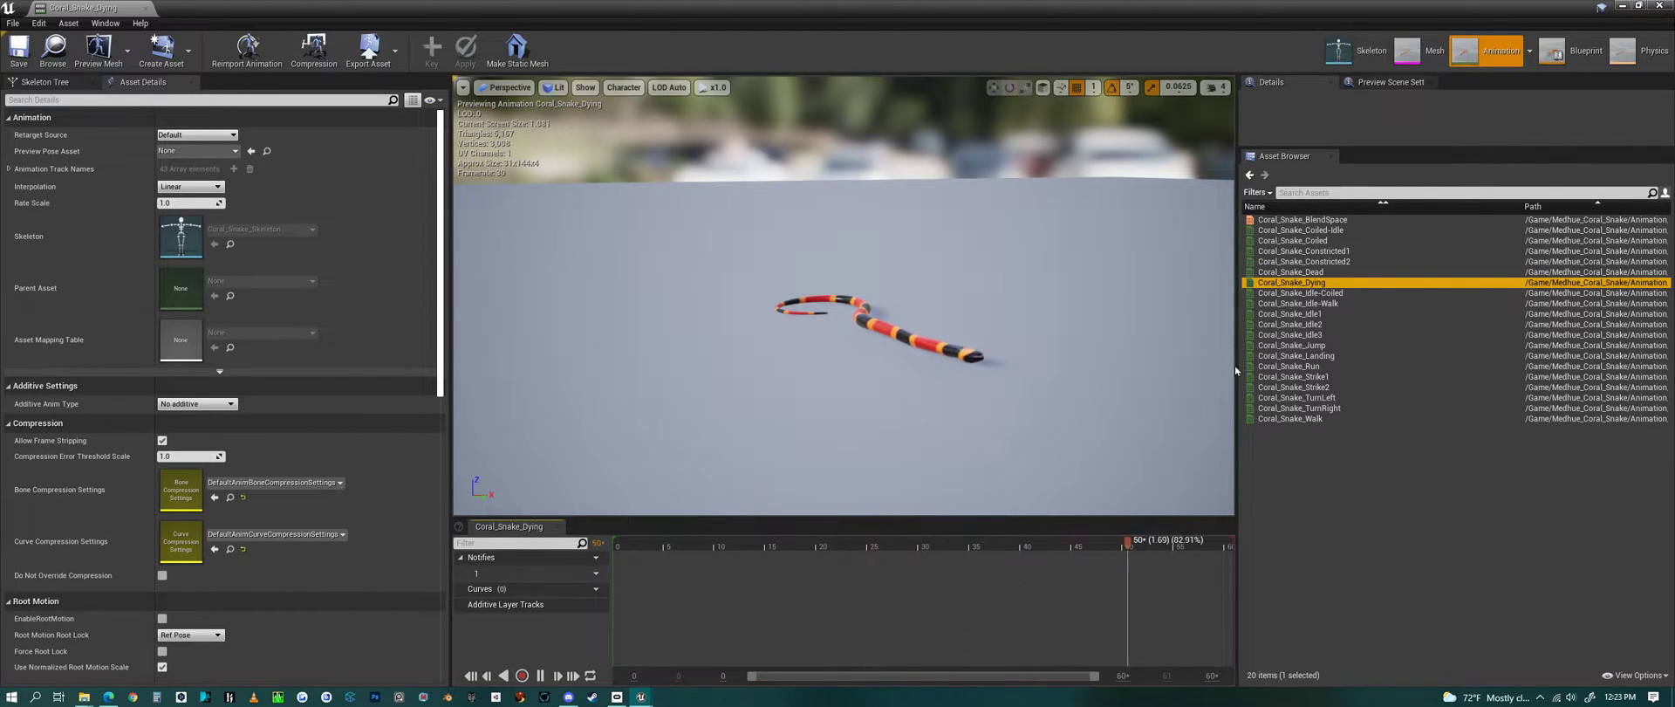
{"action": "double_click", "coordinate": [1304, 293]}
{"action": "left_click", "coordinate": [1304, 293]}
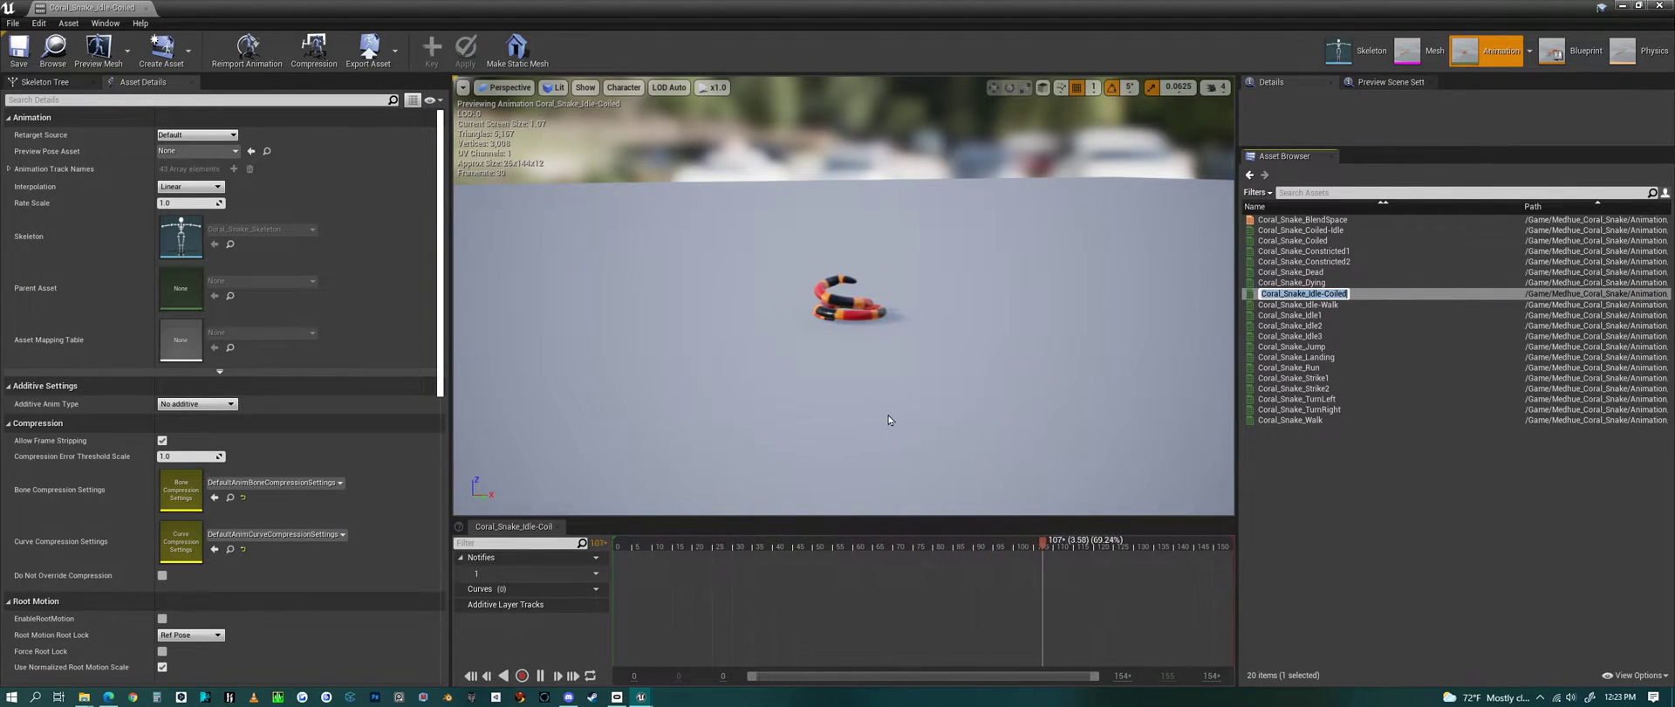
Preview the Coral_Snake_Idle-Walk, Coral_Snake_Idle1, Coral_Snake_Idle2 and Coral_Snake_Idle3 animations, examining the idle movements up close.
{"action": "mouse_move", "coordinate": [1339, 316]}
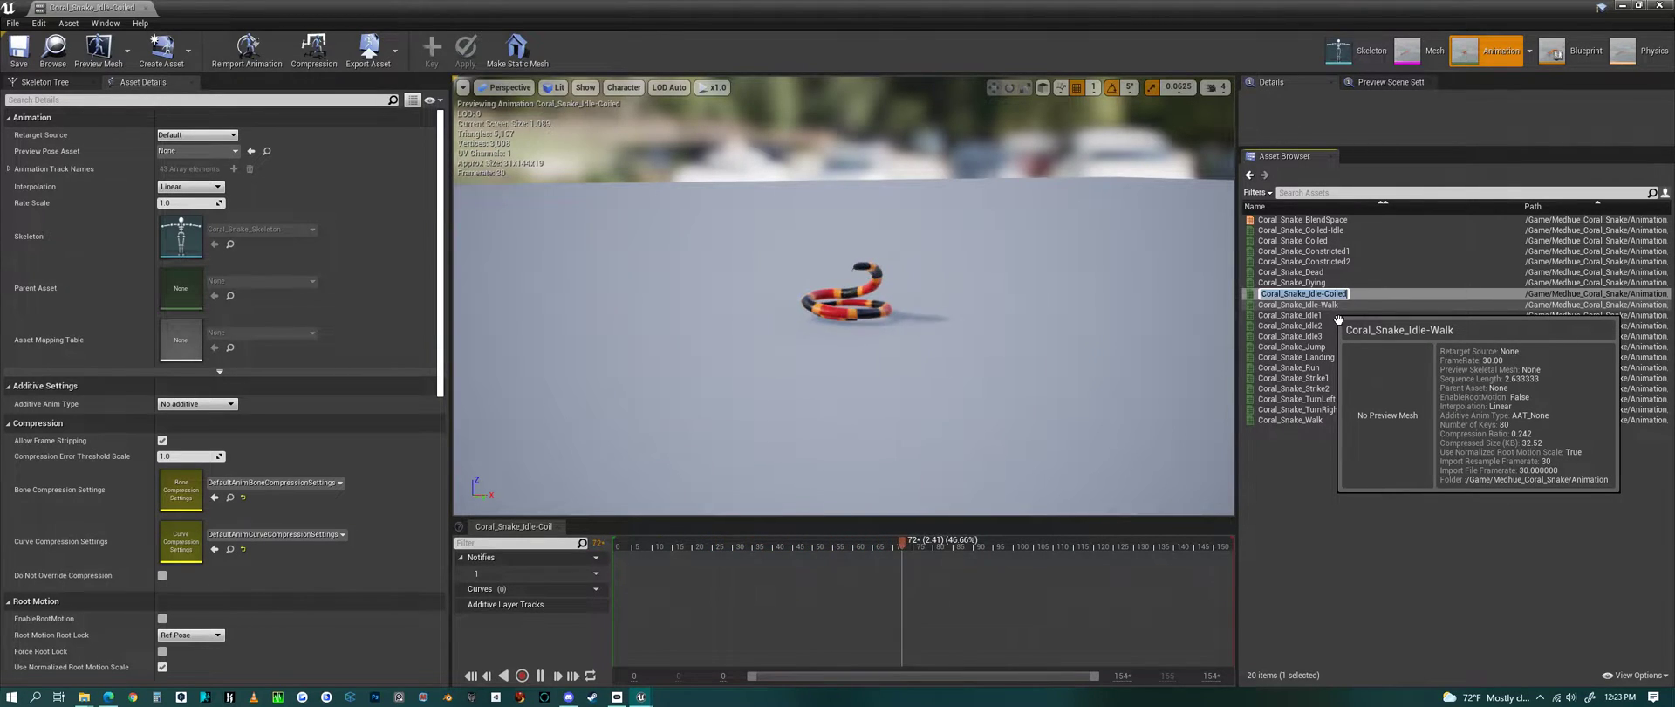
{"action": "left_click", "coordinate": [1338, 314]}
{"action": "left_click", "coordinate": [1334, 306]}
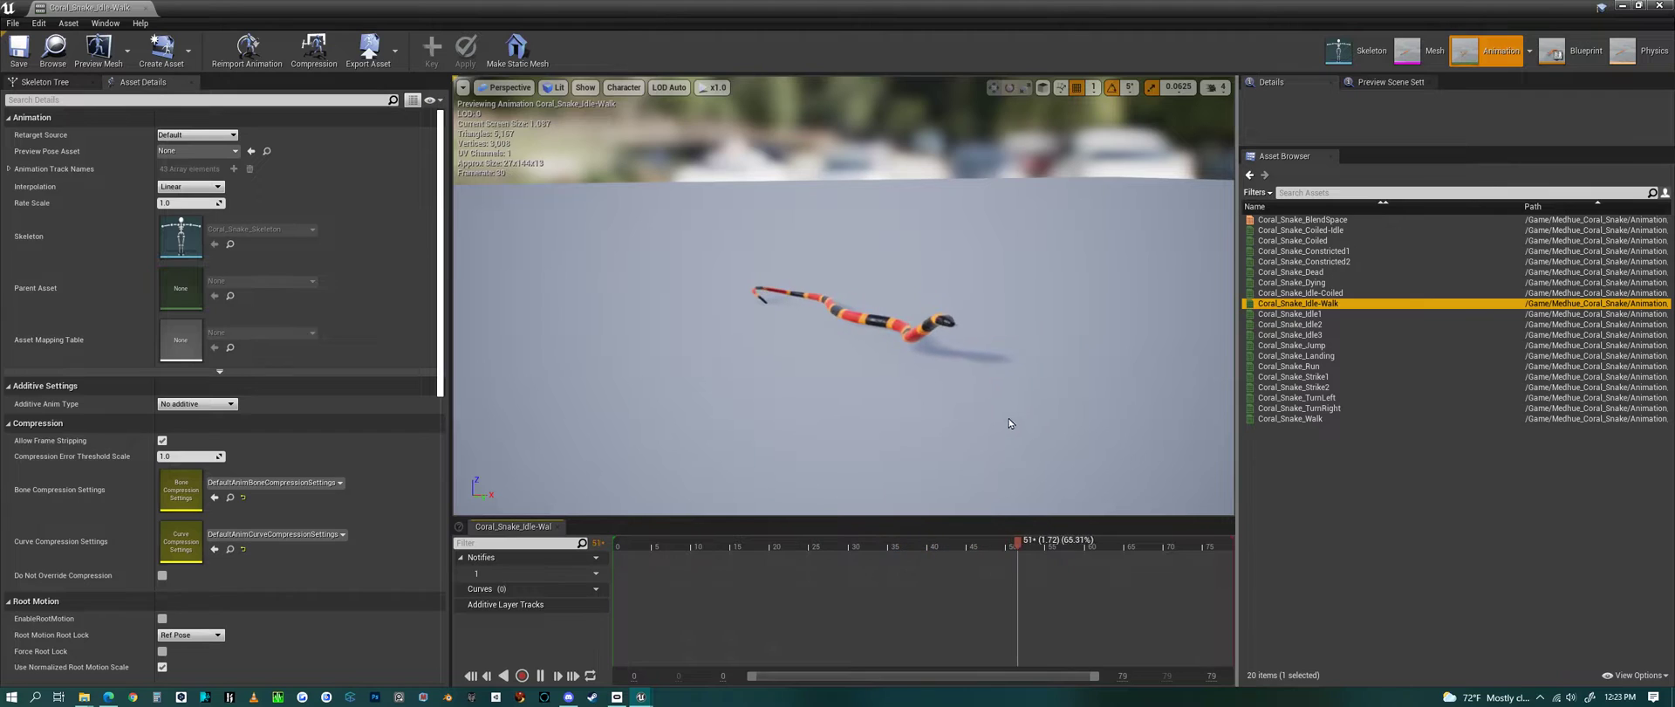
{"action": "left_click", "coordinate": [1318, 314]}
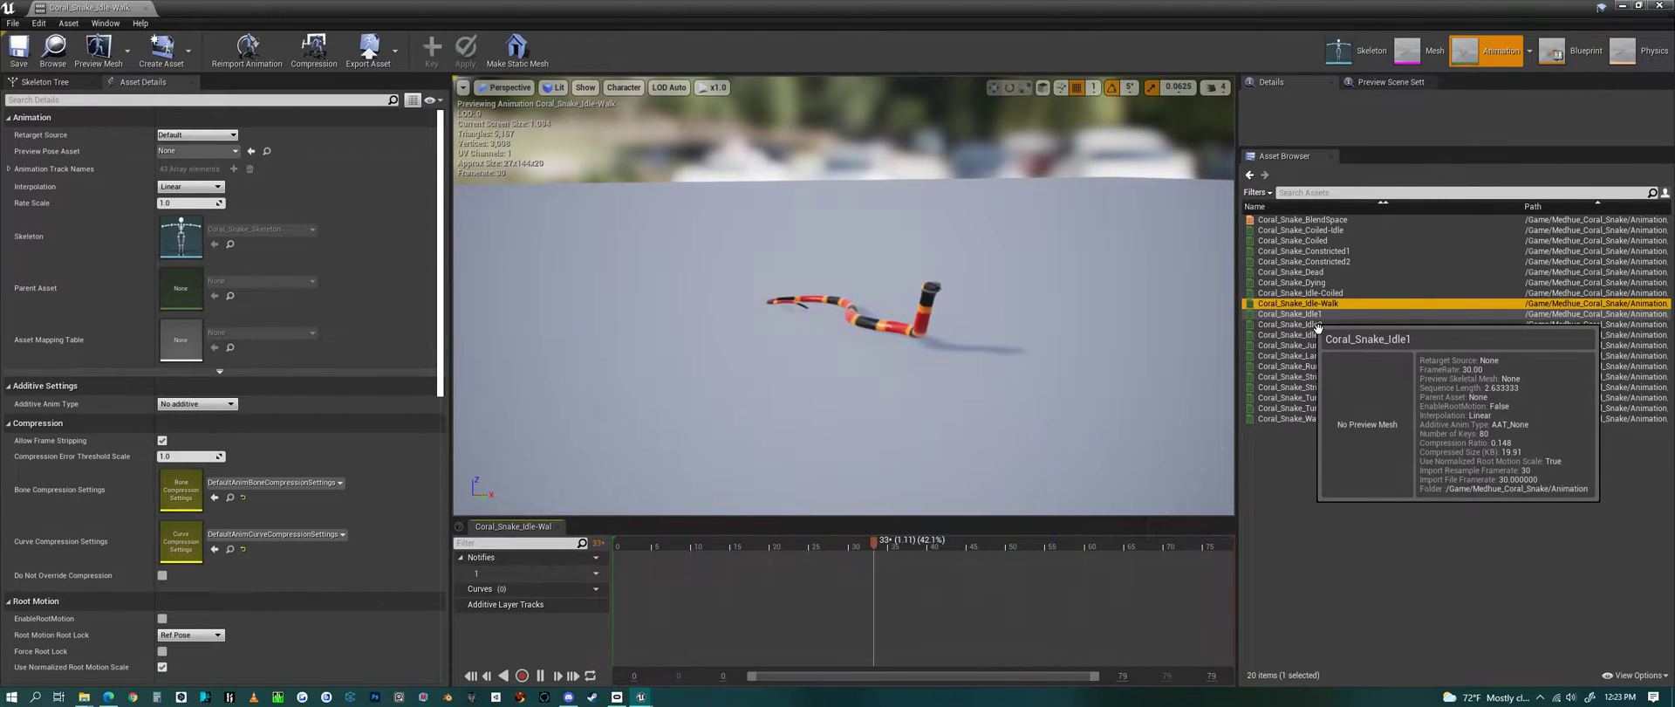
{"action": "double_click", "coordinate": [1317, 316]}
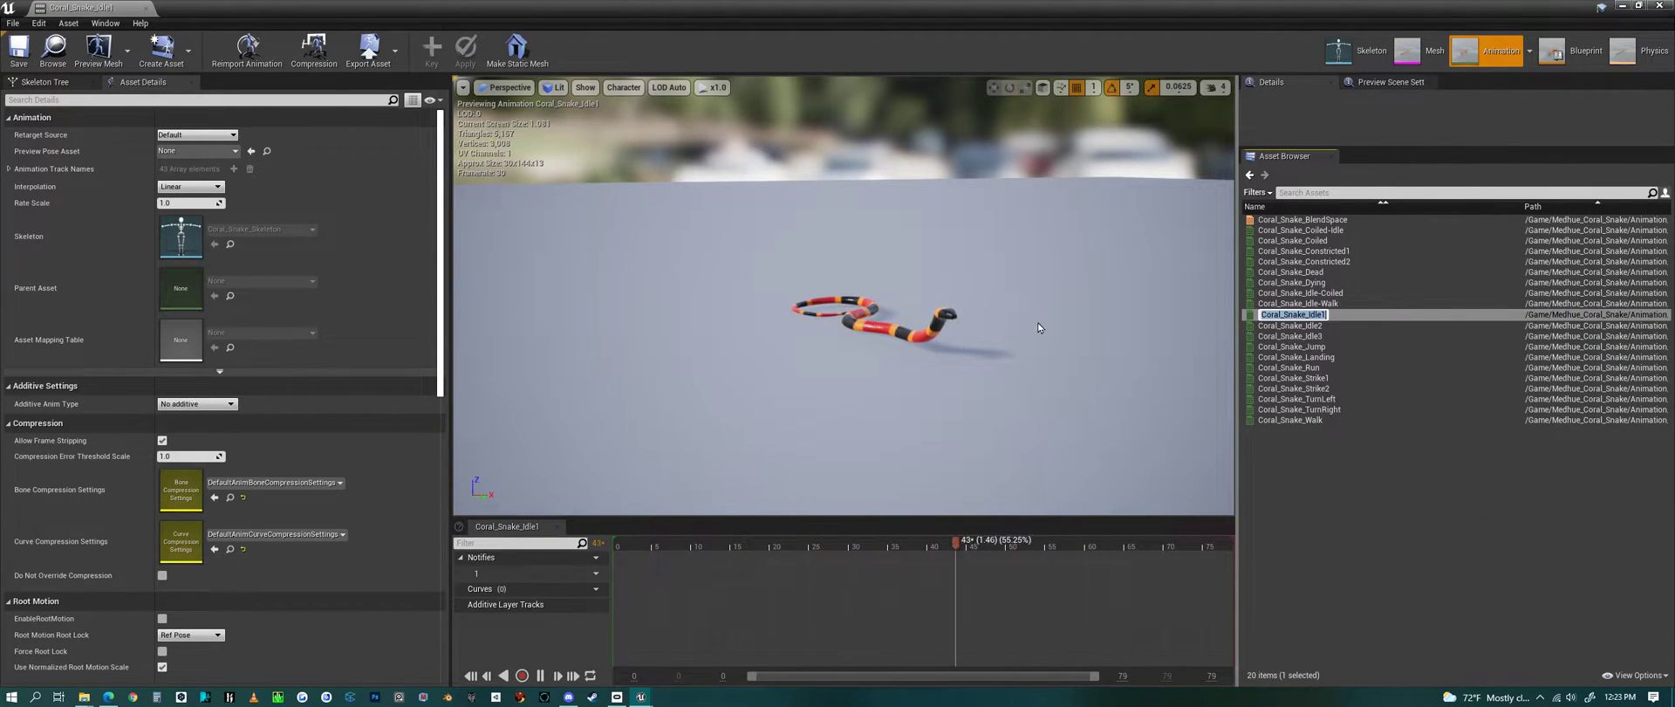
{"action": "scroll", "coordinate": [1056, 312], "scroll_direction": "up", "scroll_amount": 4}
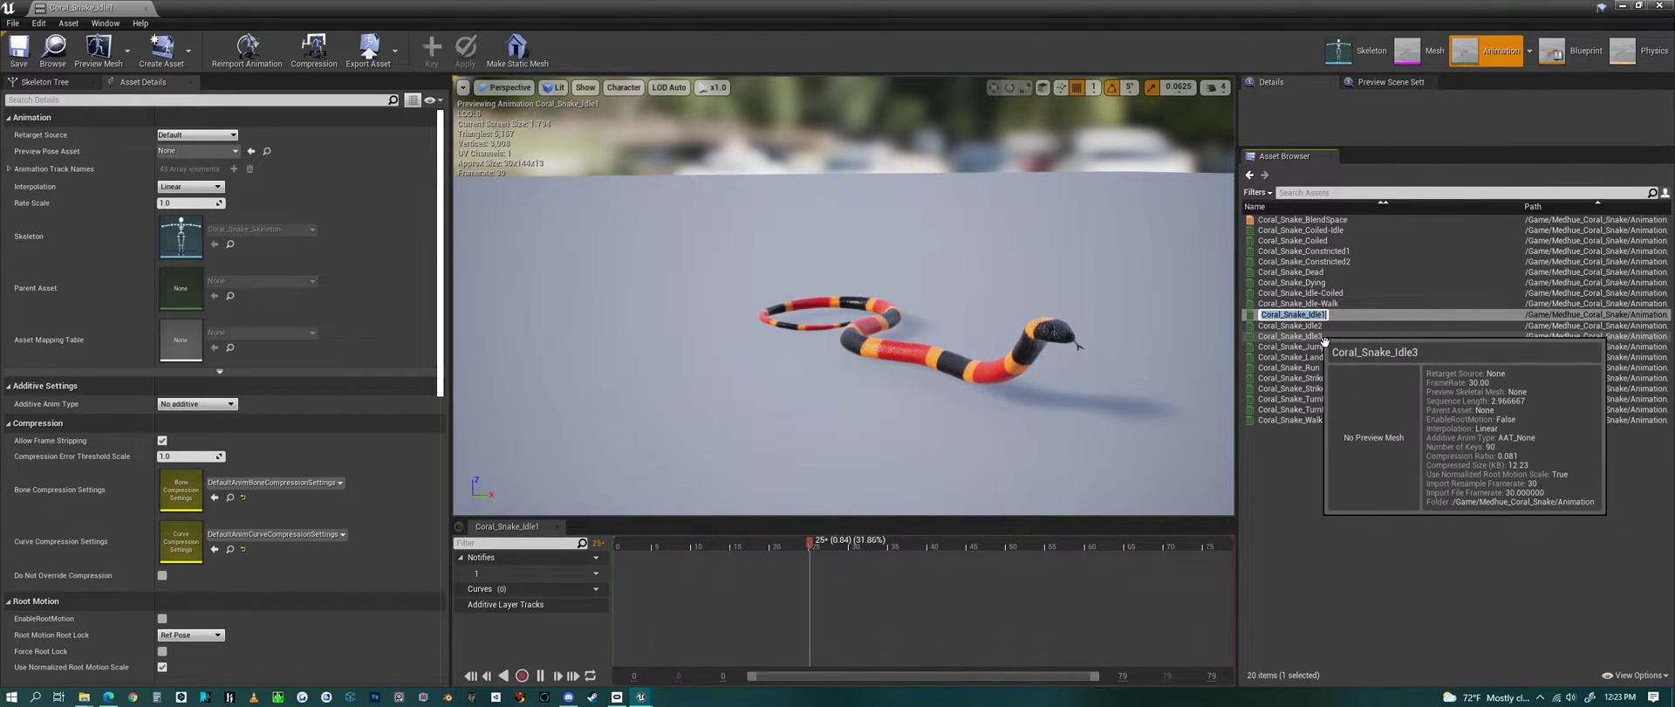
{"action": "left_click", "coordinate": [1309, 325]}
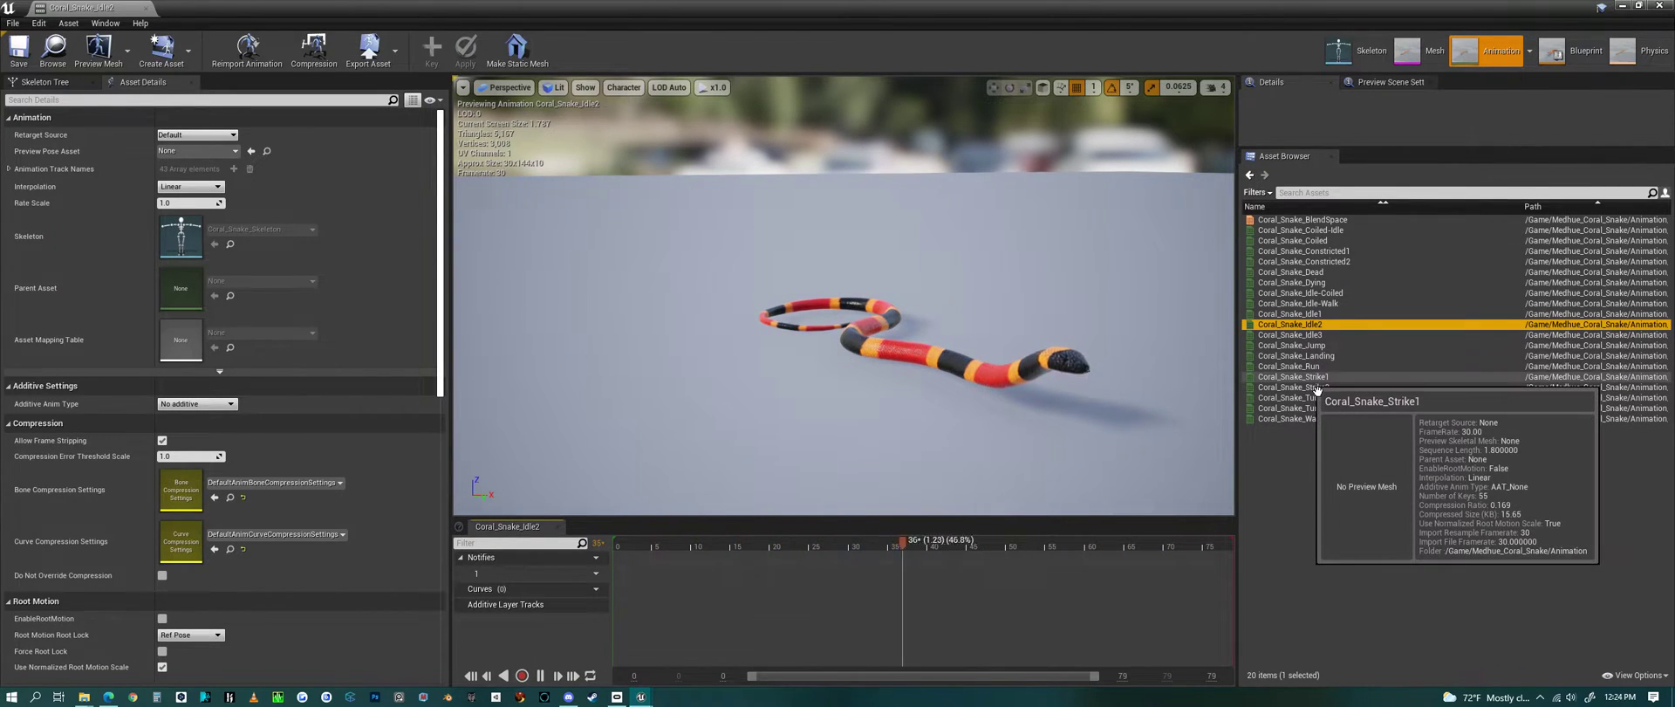
{"action": "left_click", "coordinate": [1317, 336]}
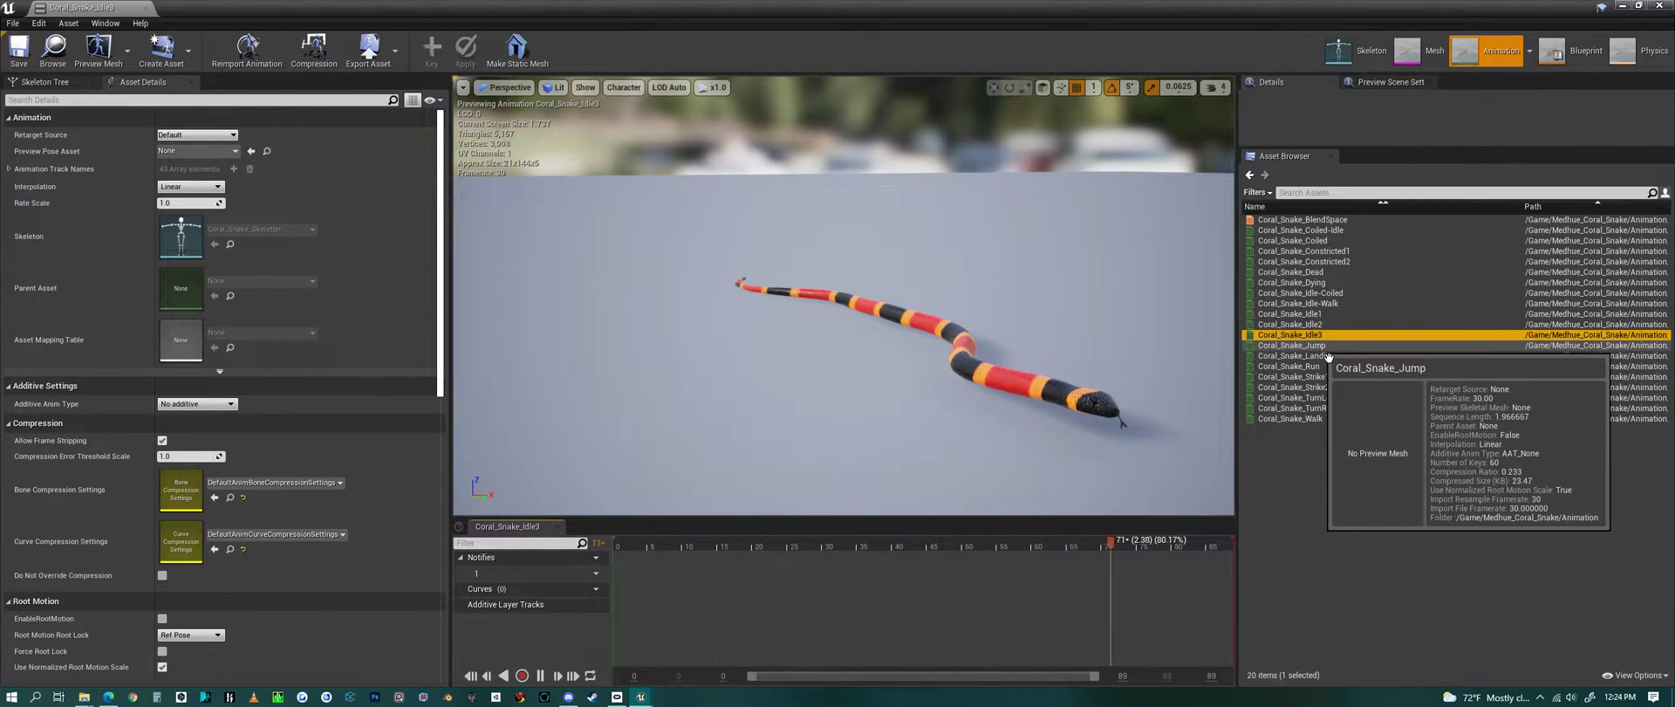
Preview the Coral_Snake_Jump, Coral_Snake_Landing and Coral_Snake_Run animations, examining the run from a higher angle.
{"action": "left_click", "coordinate": [1309, 345]}
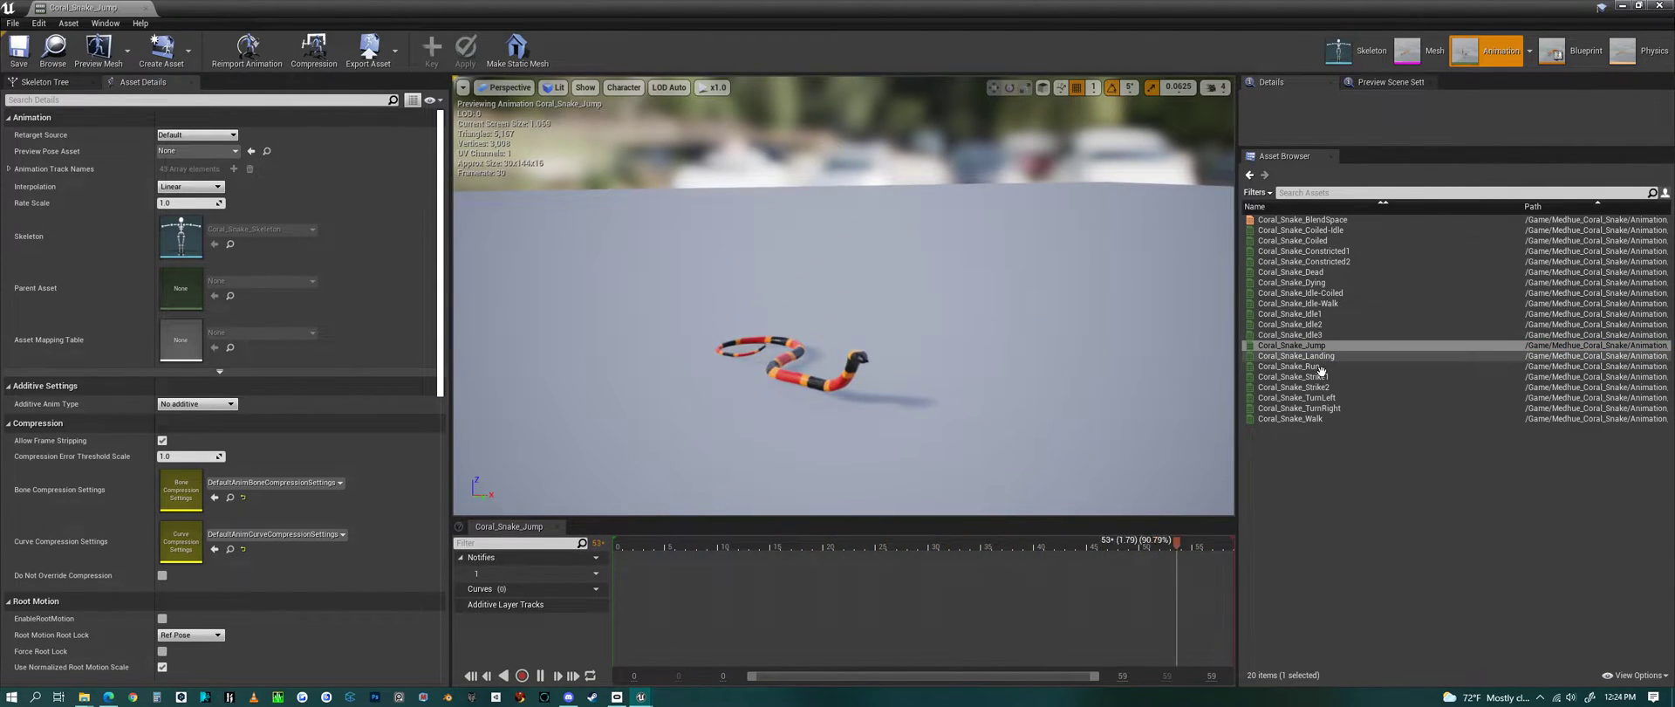
{"action": "key", "text": "Down"}
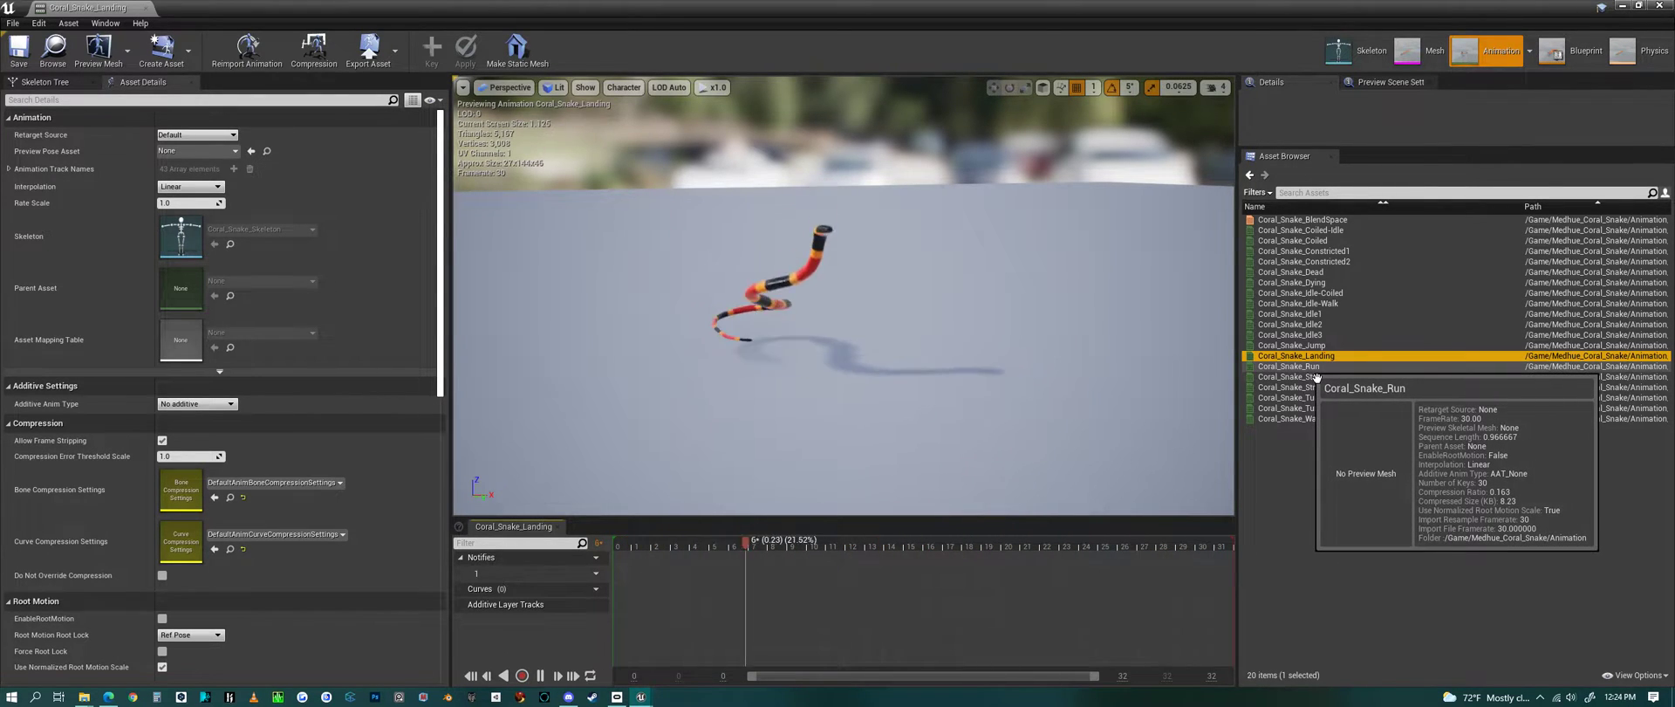
{"action": "left_click", "coordinate": [1314, 366]}
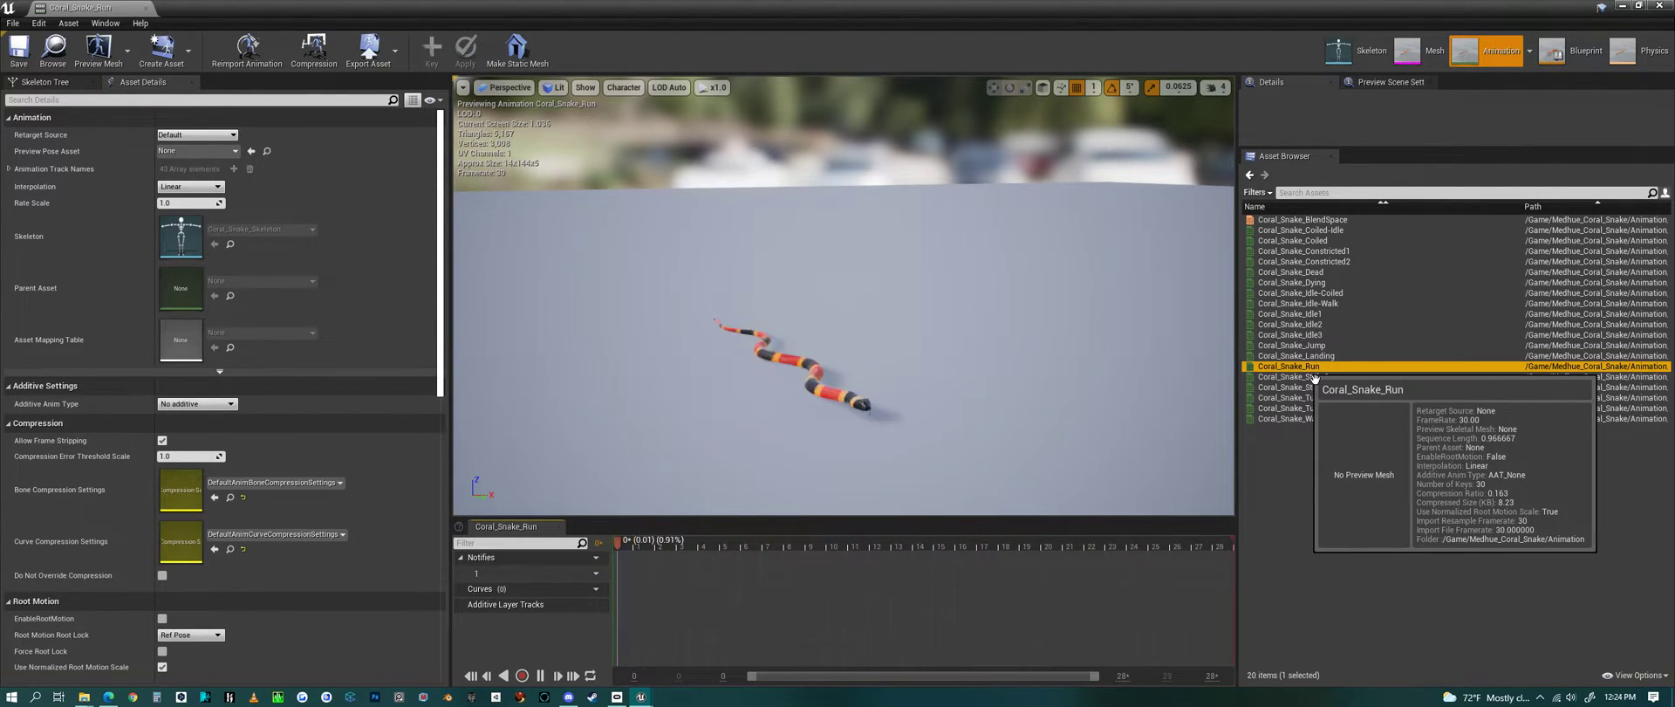
{"action": "left_click_drag", "start_coordinate": [924, 332], "coordinate": [1025, 367], "text": "alt"}
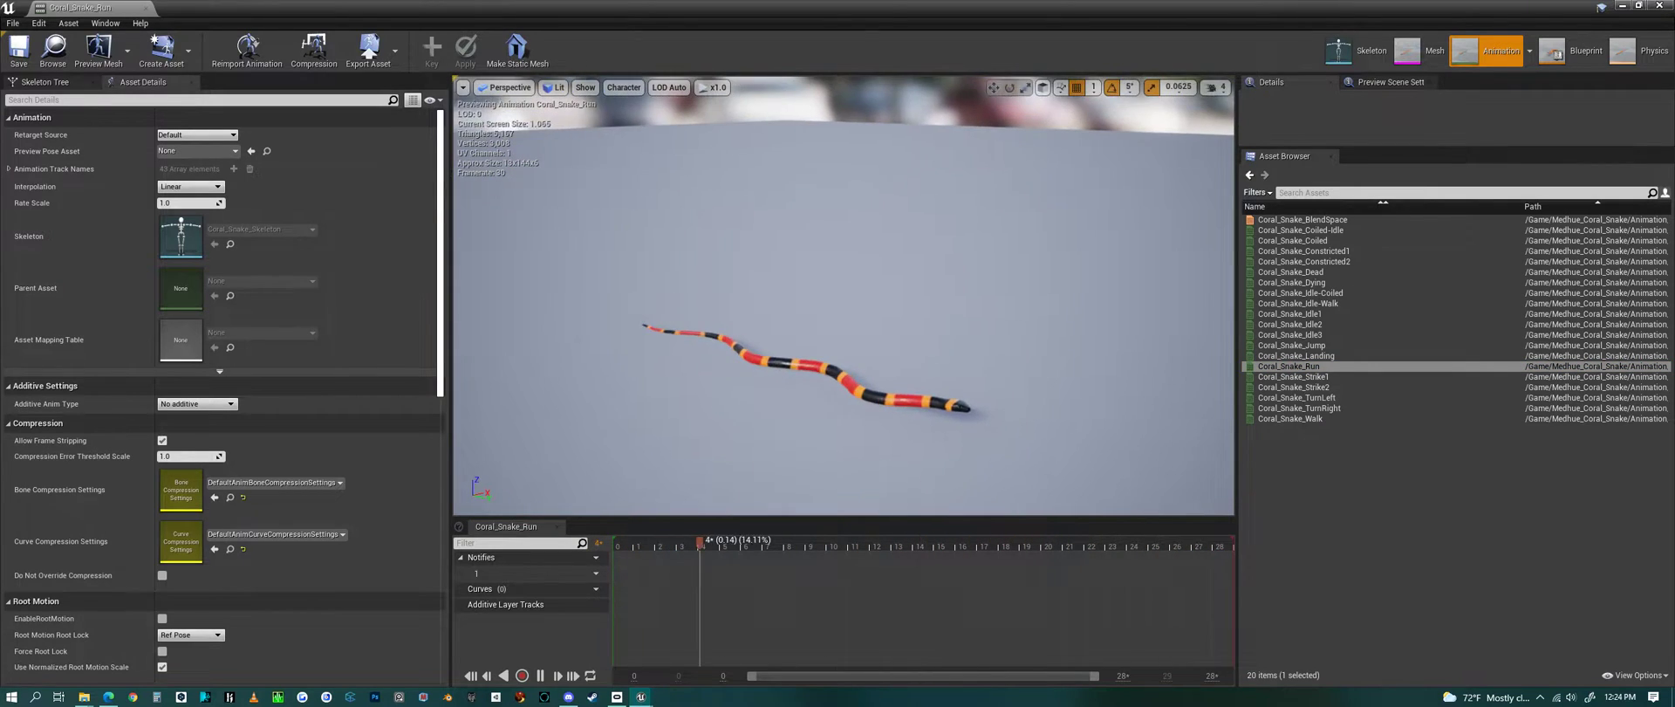
Preview the Coral_Snake_Strike1, Coral_Snake_Strike2, Coral_Snake_TurnLeft, Coral_Snake_TurnRight and Coral_Snake_Walk animations one after another.
{"action": "left_click", "coordinate": [1309, 378]}
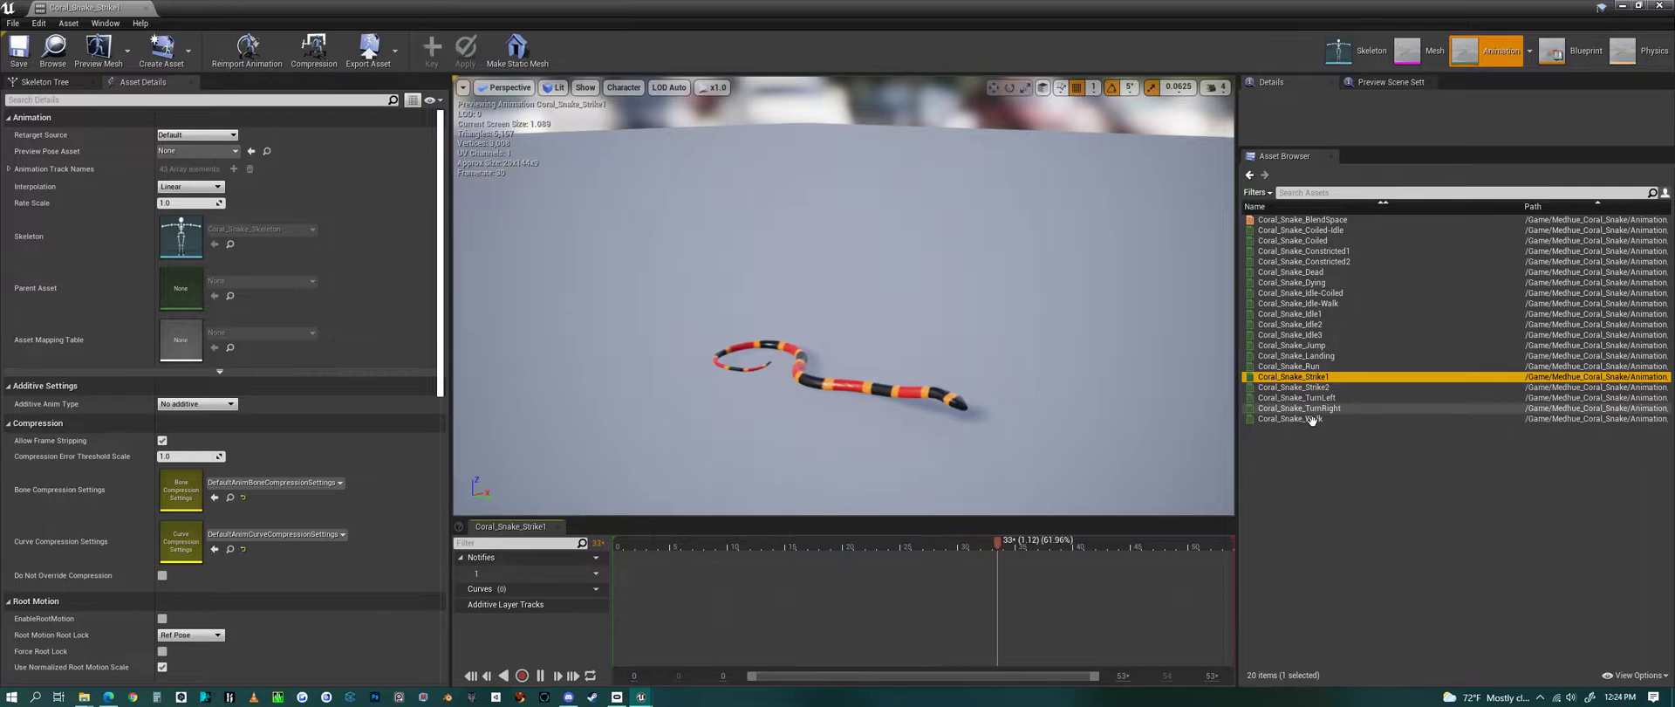
{"action": "left_click", "coordinate": [1319, 389]}
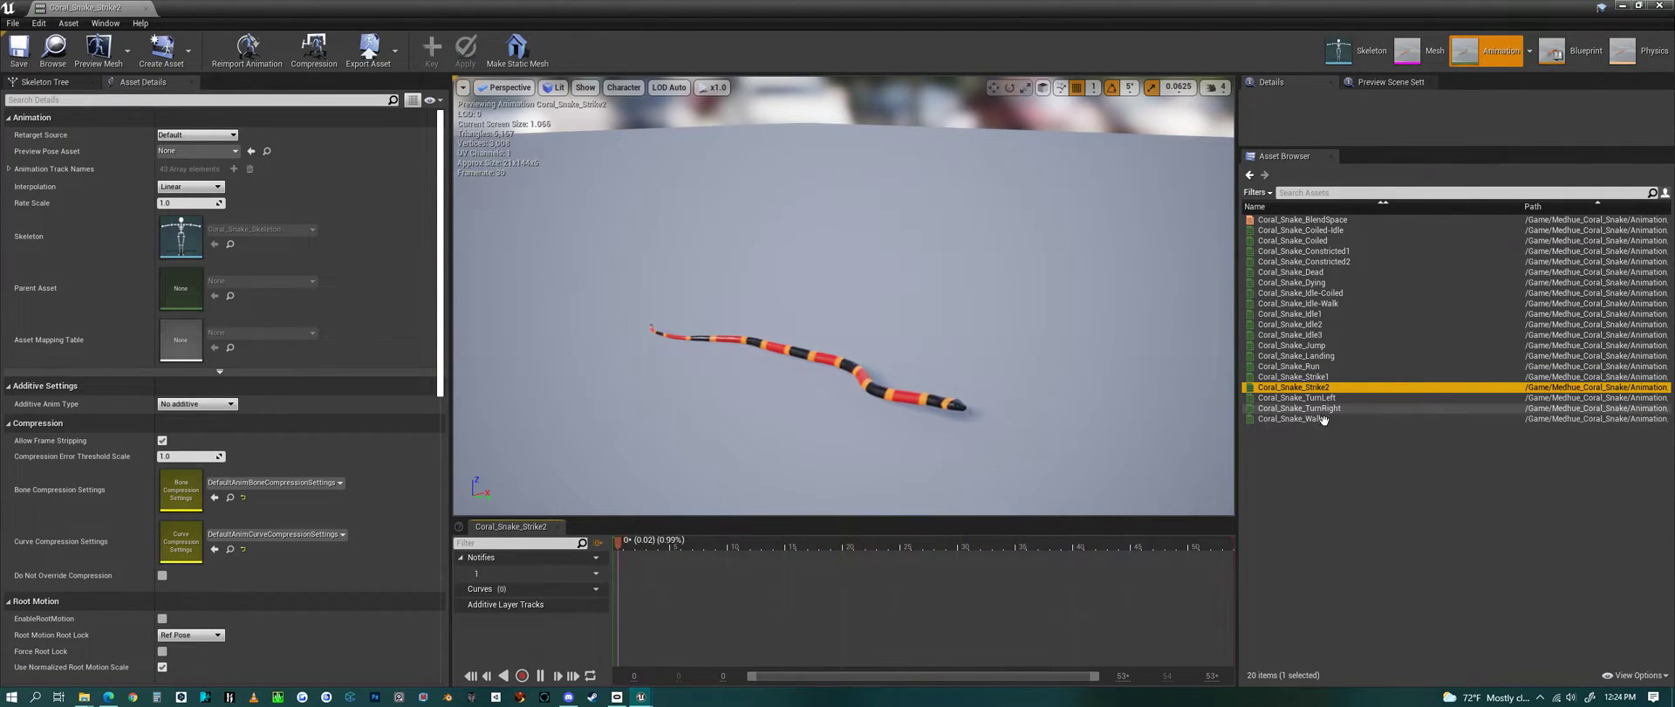
{"action": "left_click", "coordinate": [1322, 399]}
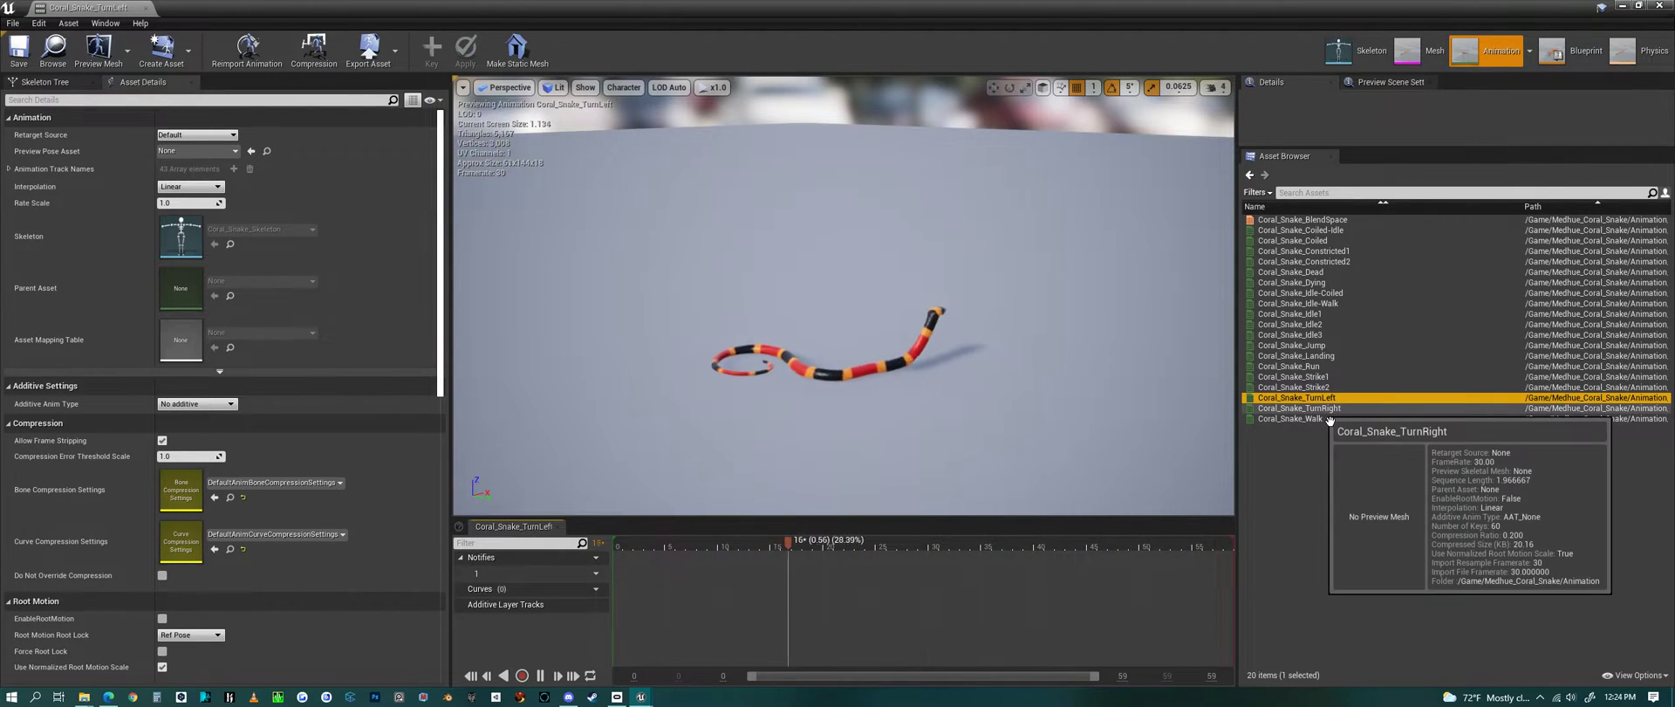
{"action": "left_click", "coordinate": [1326, 410]}
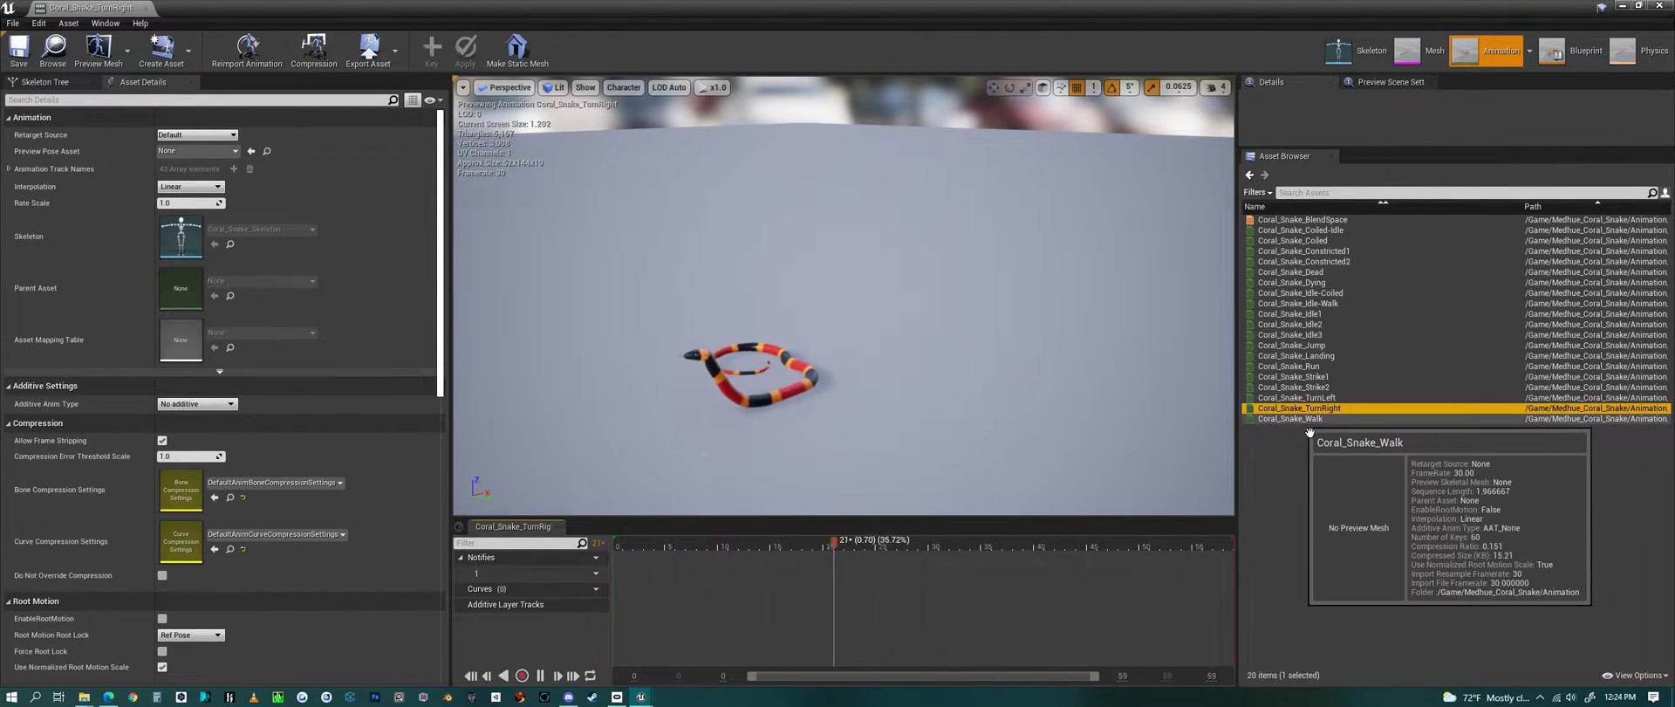
{"action": "left_click", "coordinate": [1305, 419]}
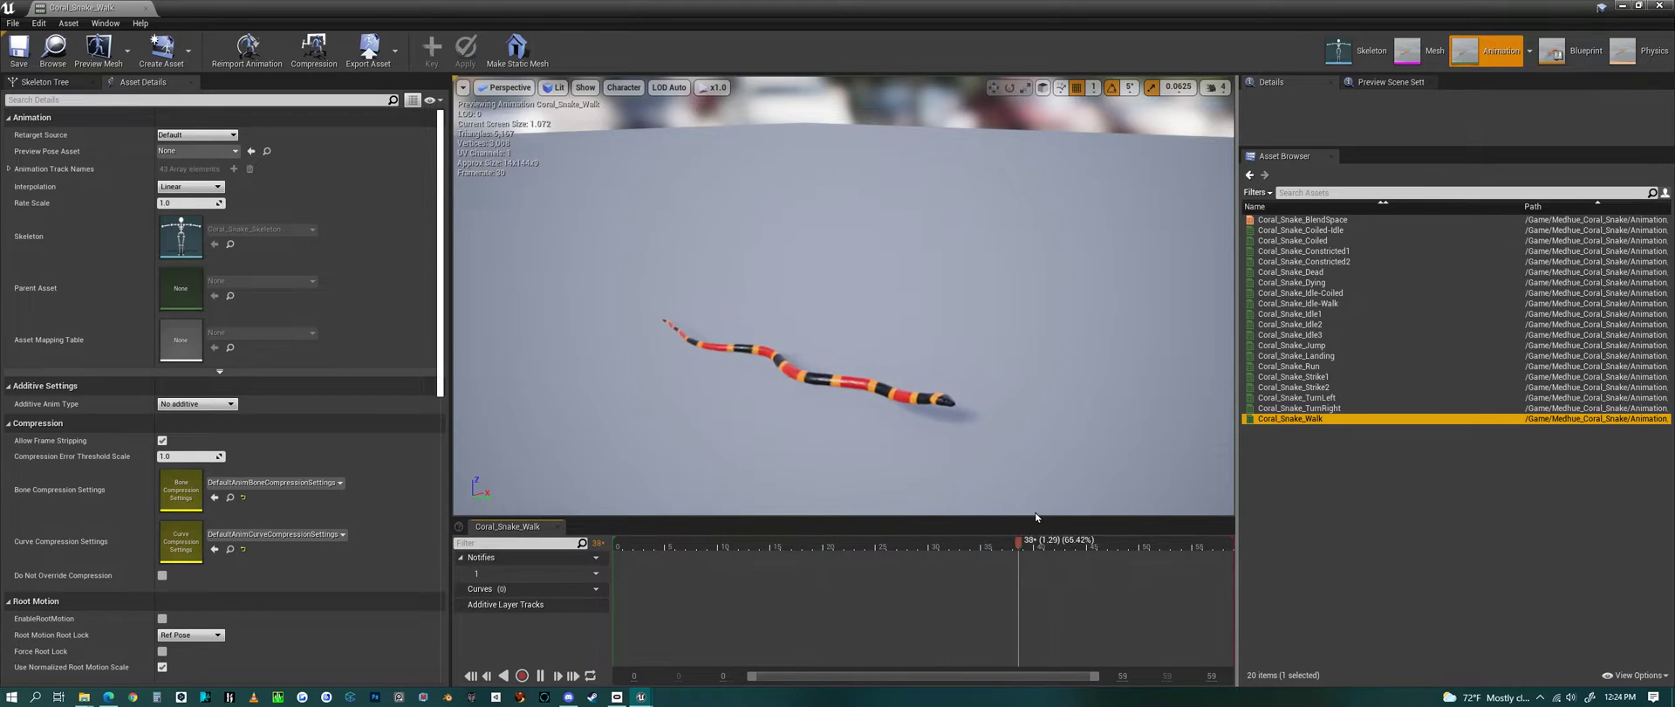
Close the animation editor and open Coral_Snake_AI_Map from the Maps folder of Medhue_Coral_Snake.
{"action": "left_click", "coordinate": [1666, 9]}
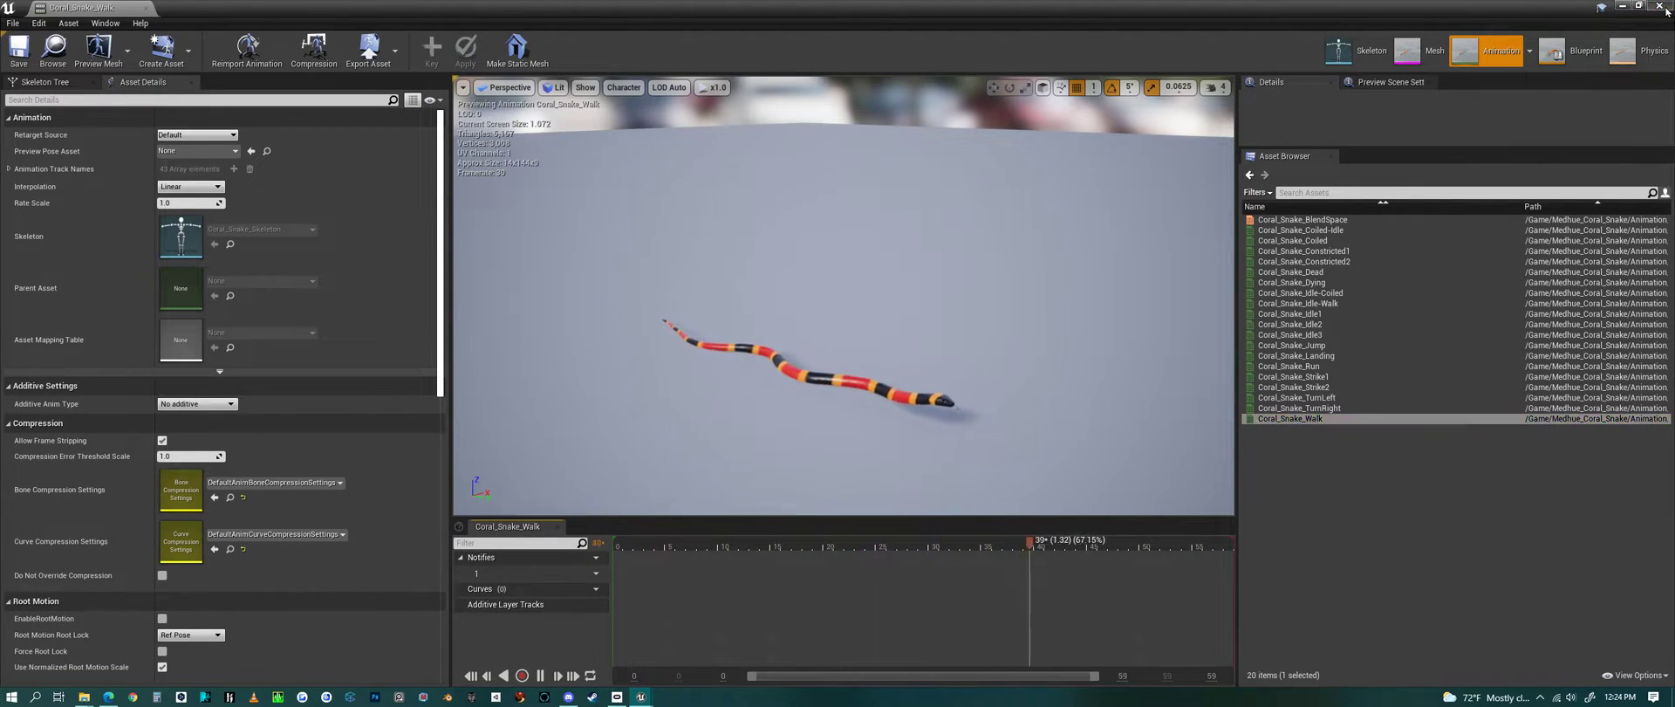
{"action": "left_click", "coordinate": [1660, 6]}
{"action": "left_click", "coordinate": [539, 541]}
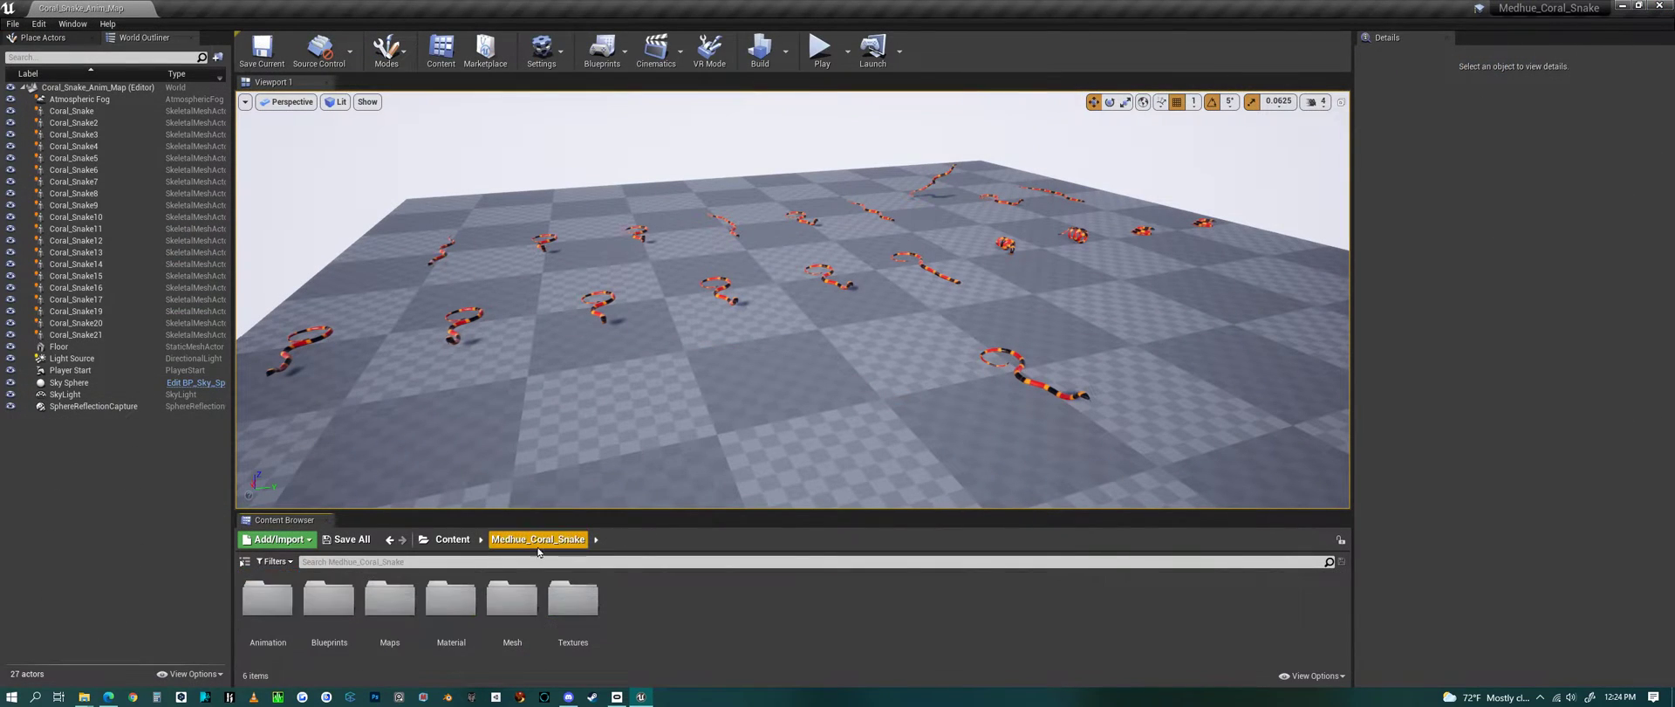
{"action": "double_click", "coordinate": [390, 637]}
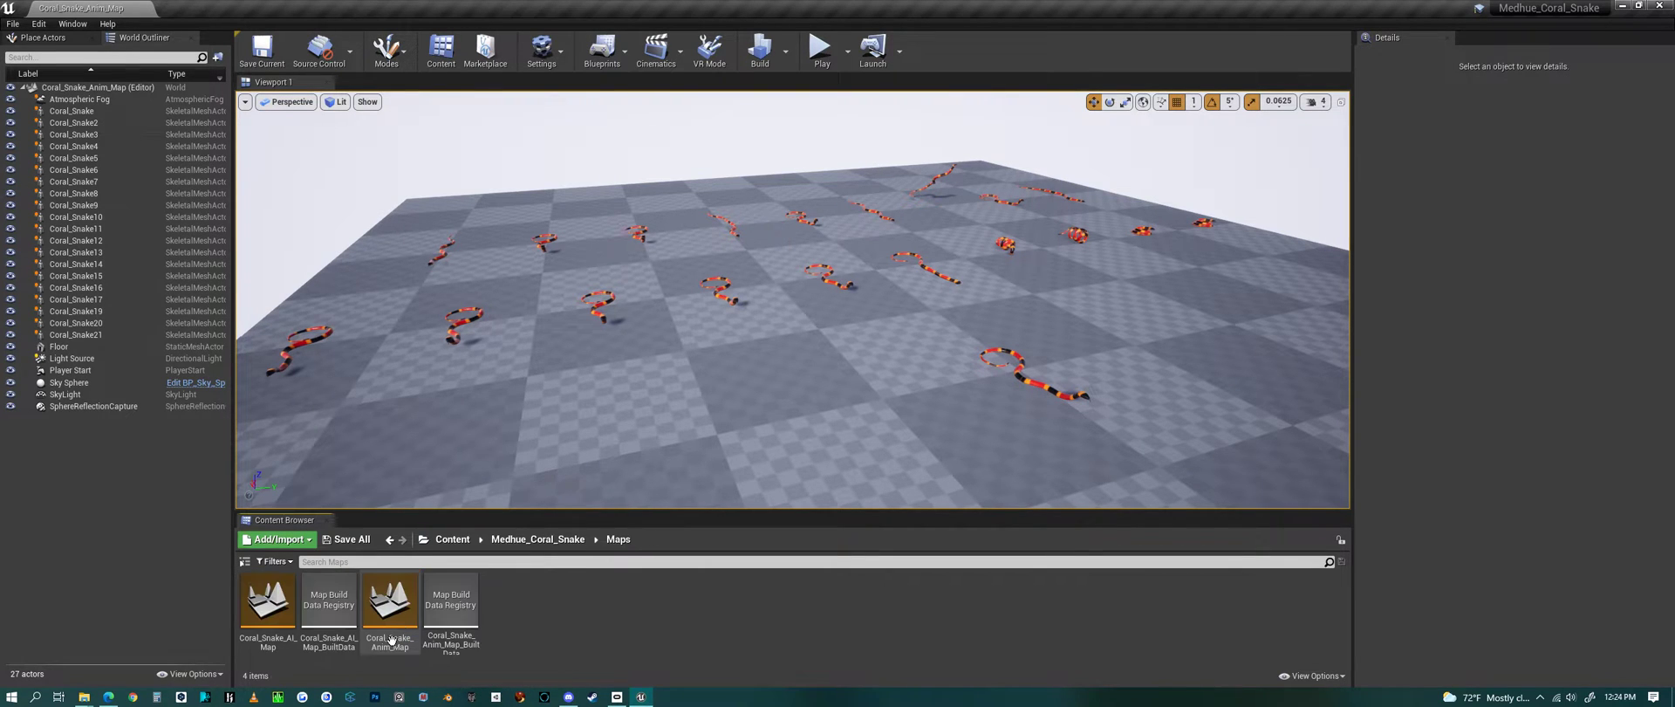
{"action": "double_click", "coordinate": [268, 602]}
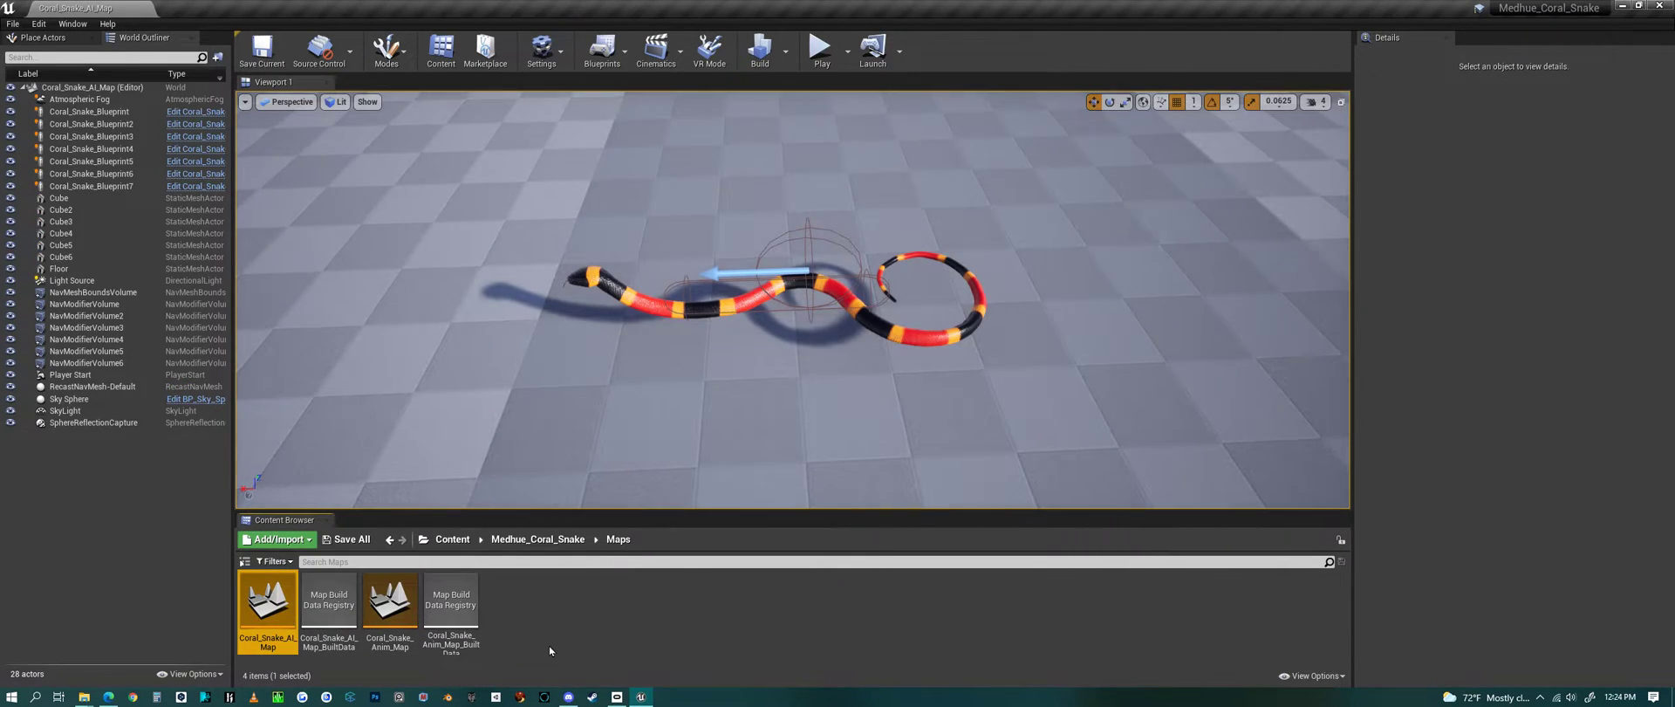
Select the nearest snake blueprint, look over the snakes and obstacles across the AI map, and play the level in the viewport.
{"action": "right_click_drag", "start_coordinate": [740, 430], "coordinate": [740, 430]}
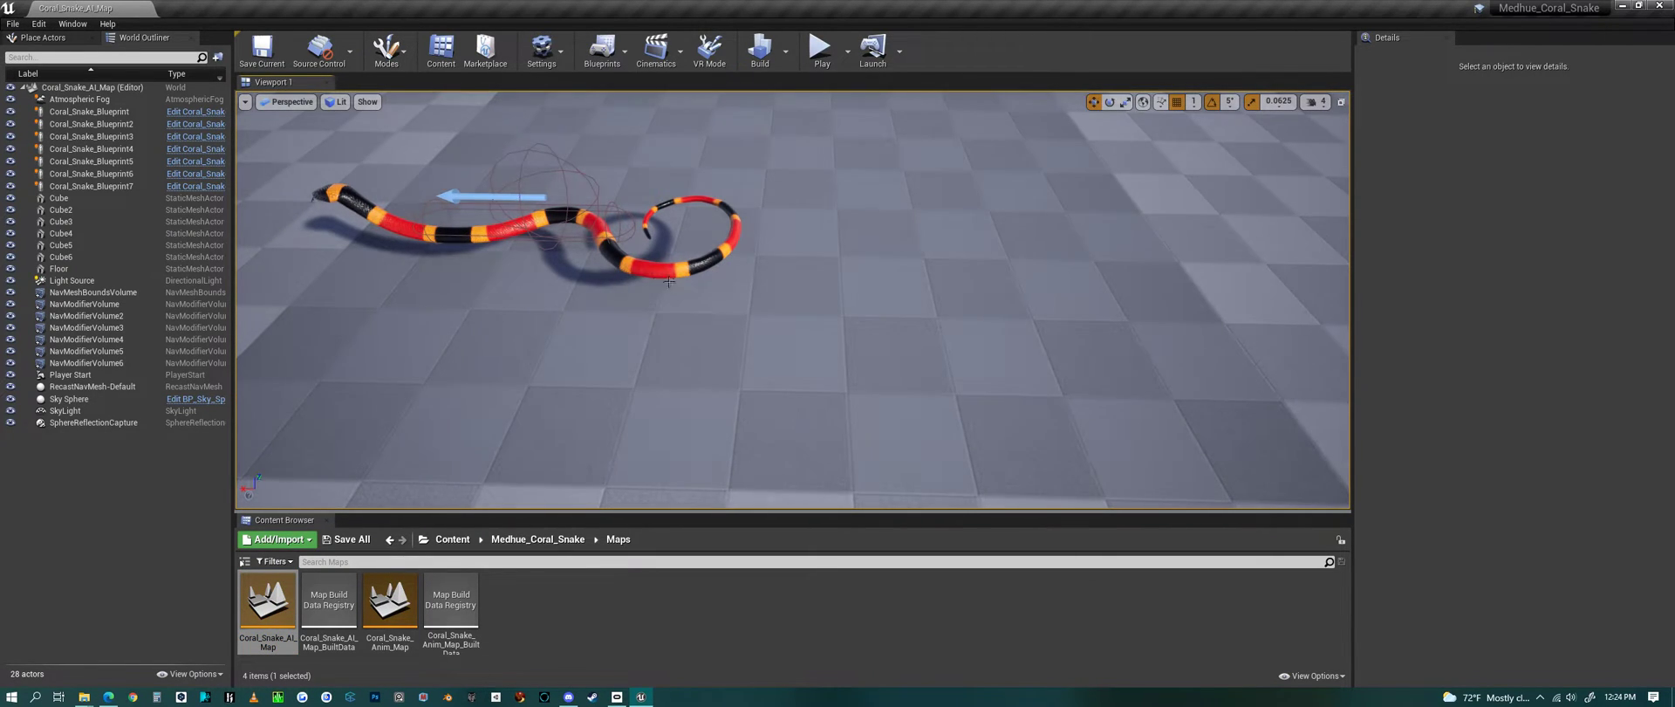
{"action": "left_click", "coordinate": [638, 279]}
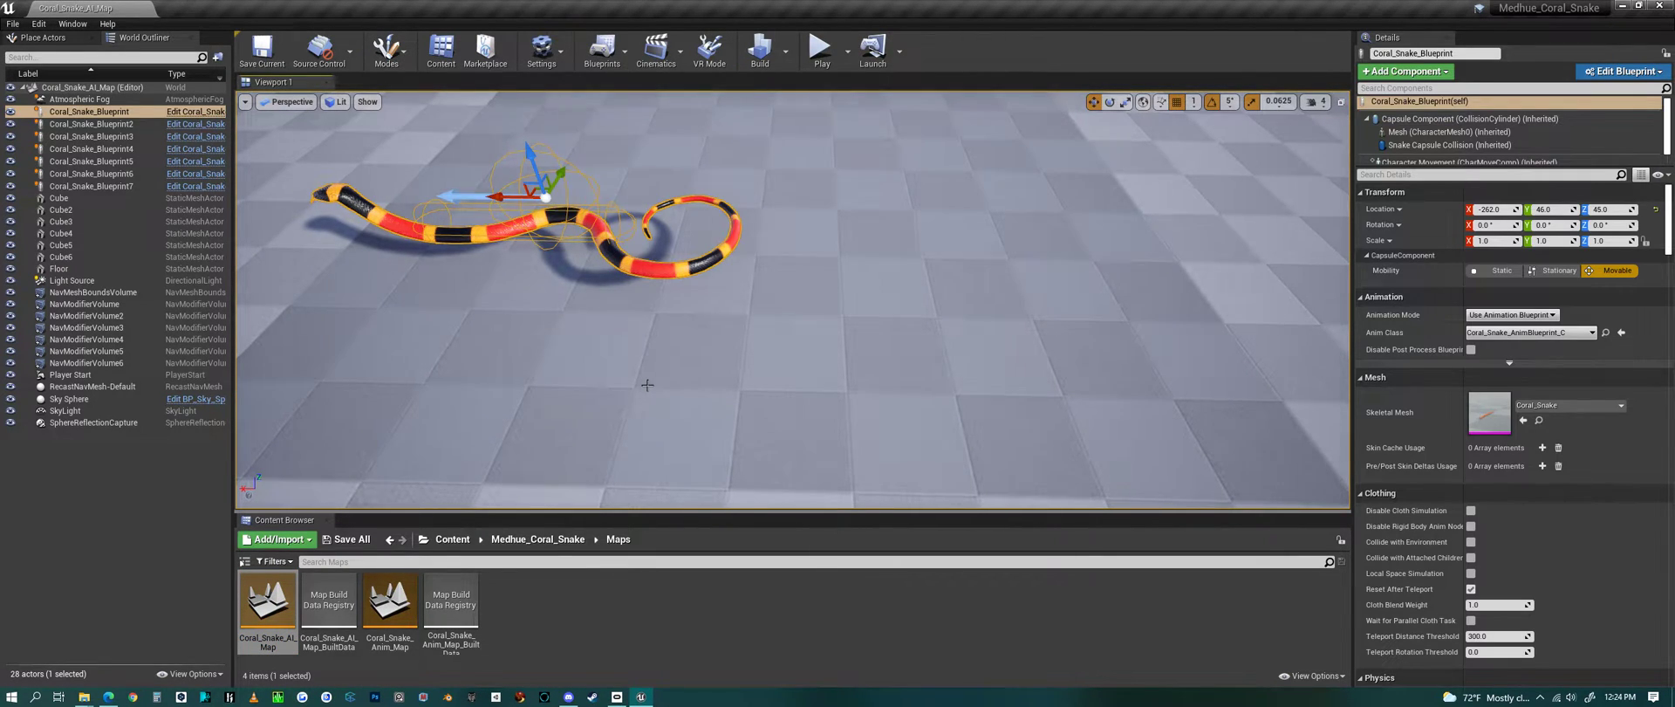
{"action": "scroll", "coordinate": [647, 385], "scroll_direction": "down", "scroll_amount": 5}
{"action": "middle_click_drag", "start_coordinate": [640, 416], "coordinate": [640, 415]}
{"action": "left_click_drag", "start_coordinate": [864, 408], "coordinate": [623, 382], "text": "alt"}
{"action": "scroll", "coordinate": [864, 407], "scroll_direction": "down", "scroll_amount": 3}
{"action": "scroll", "coordinate": [864, 407], "scroll_direction": "down", "scroll_amount": 5}
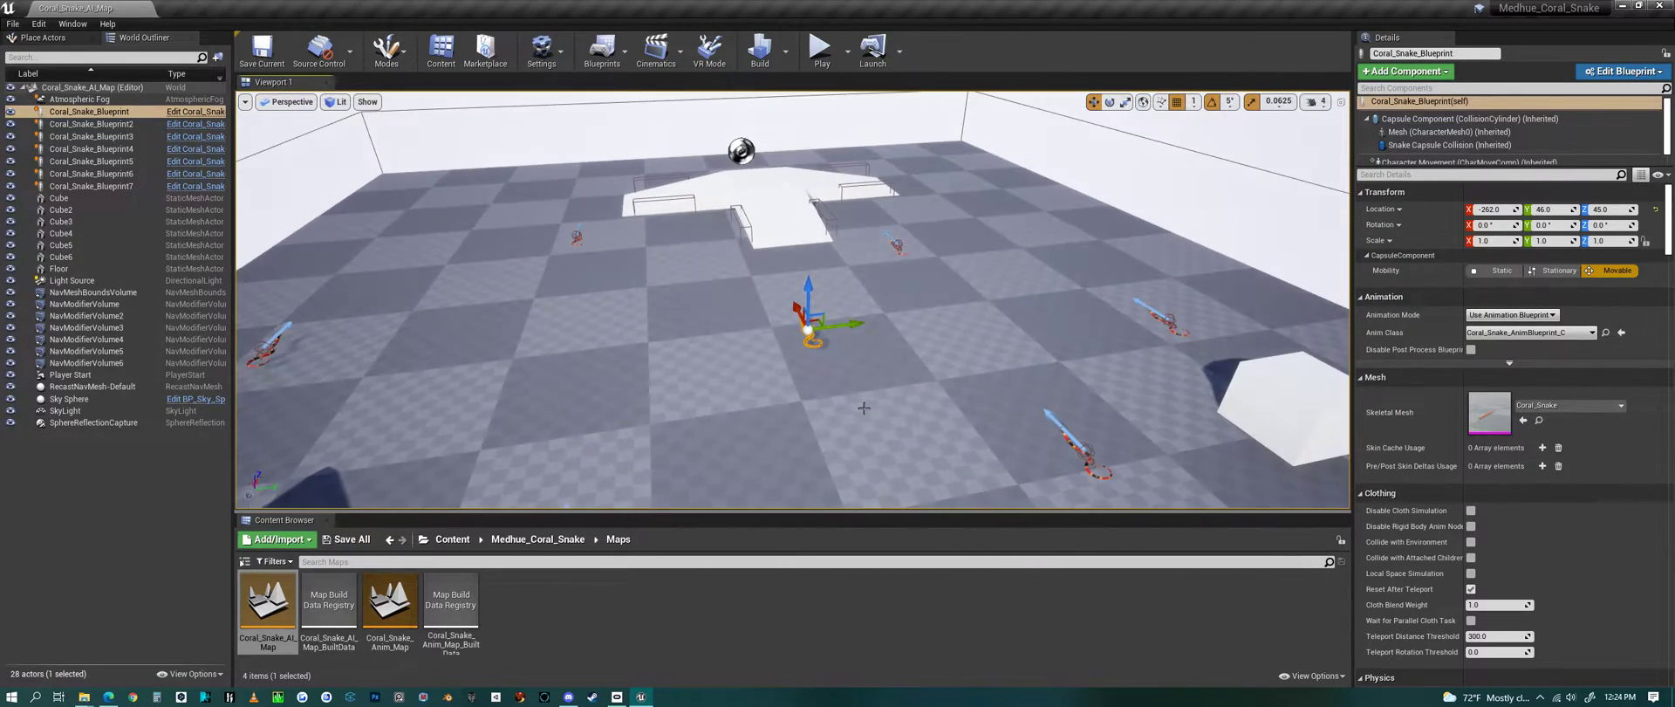
{"action": "left_click_drag", "start_coordinate": [863, 408], "coordinate": [815, 353], "text": "alt"}
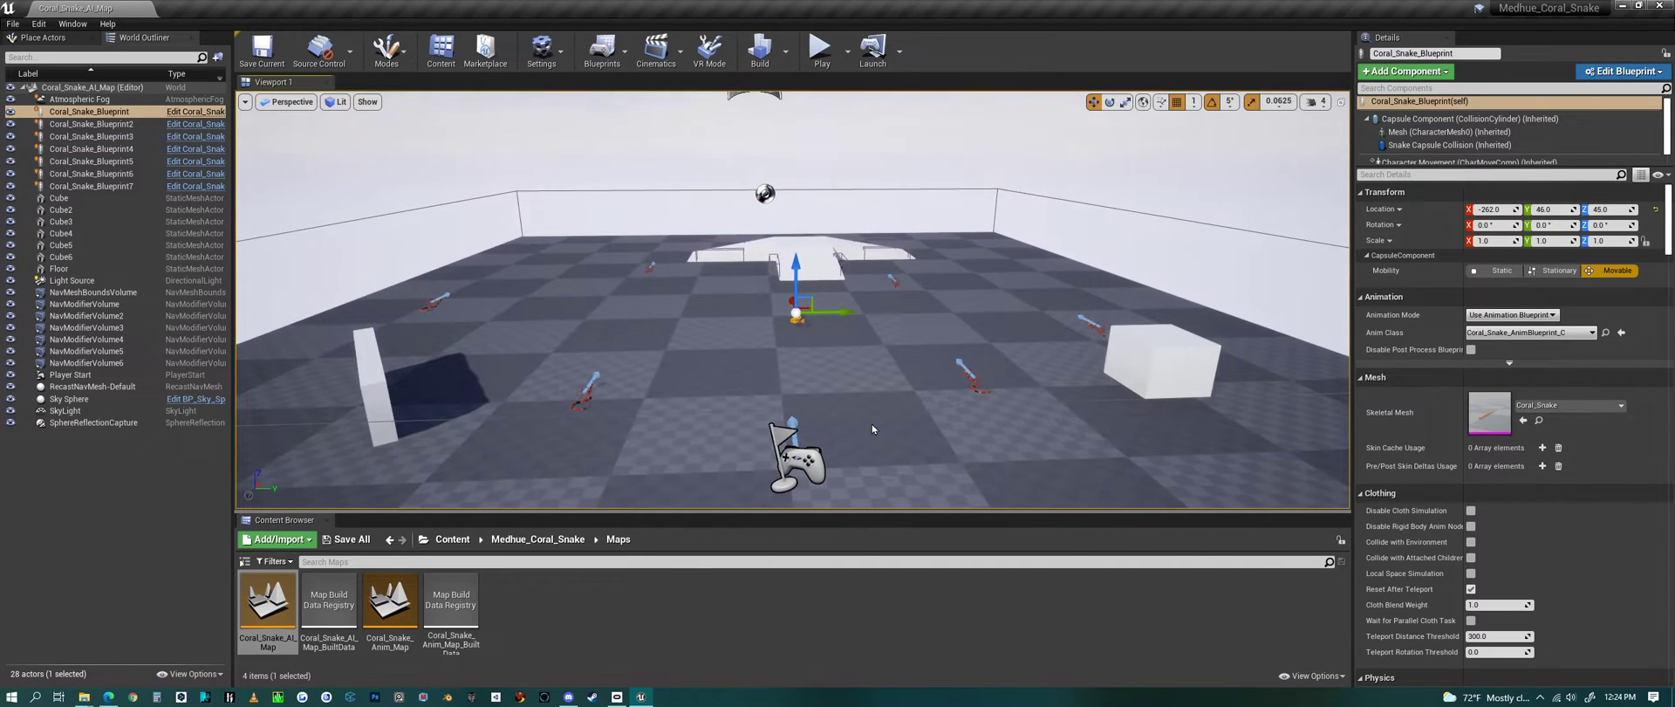
{"action": "left_click", "coordinate": [821, 49]}
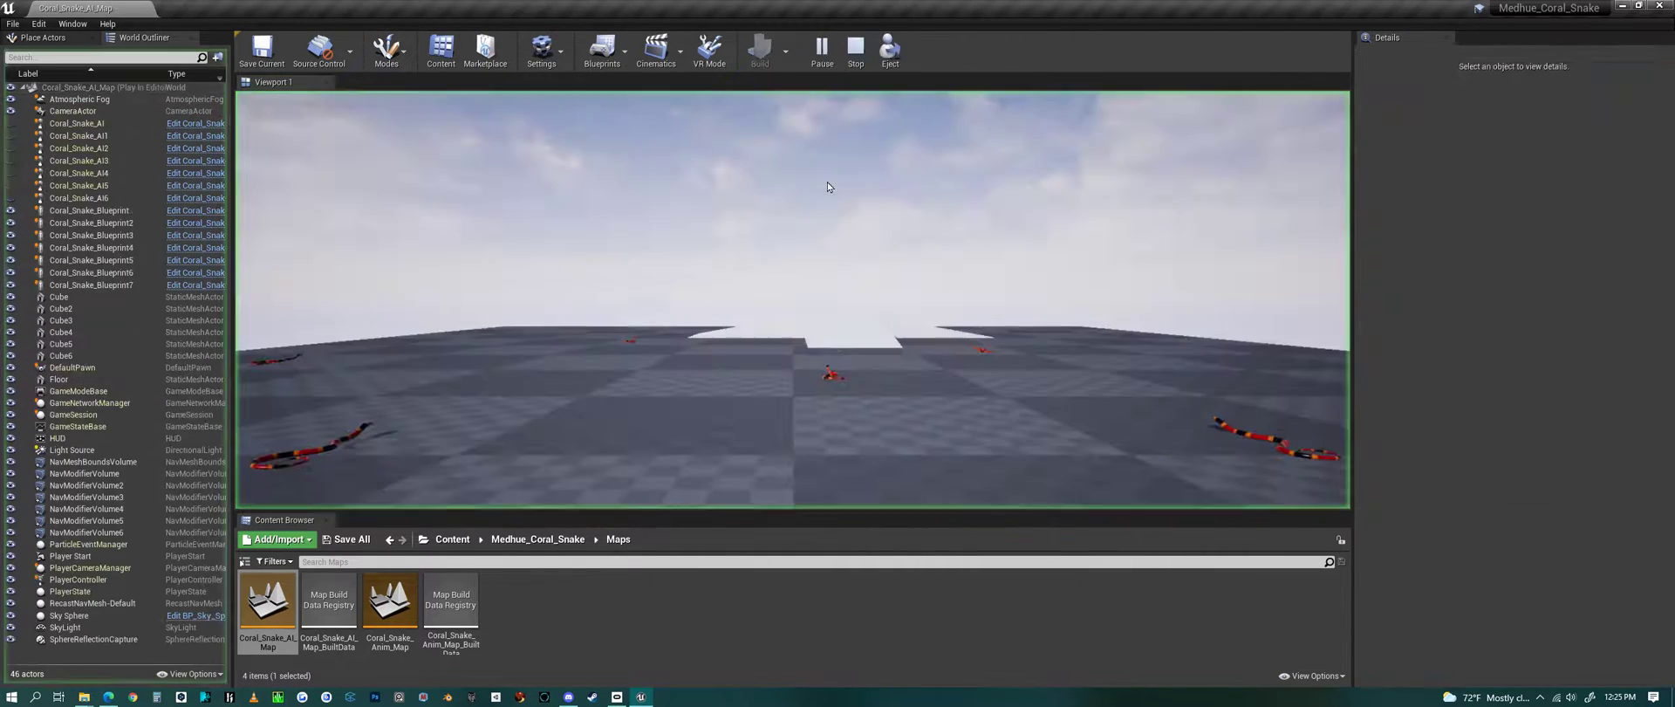
Take control of the playing level and survey the AI snakes and obstacles from above, approaching the snake near the white ramp.
{"action": "left_click", "coordinate": [910, 225]}
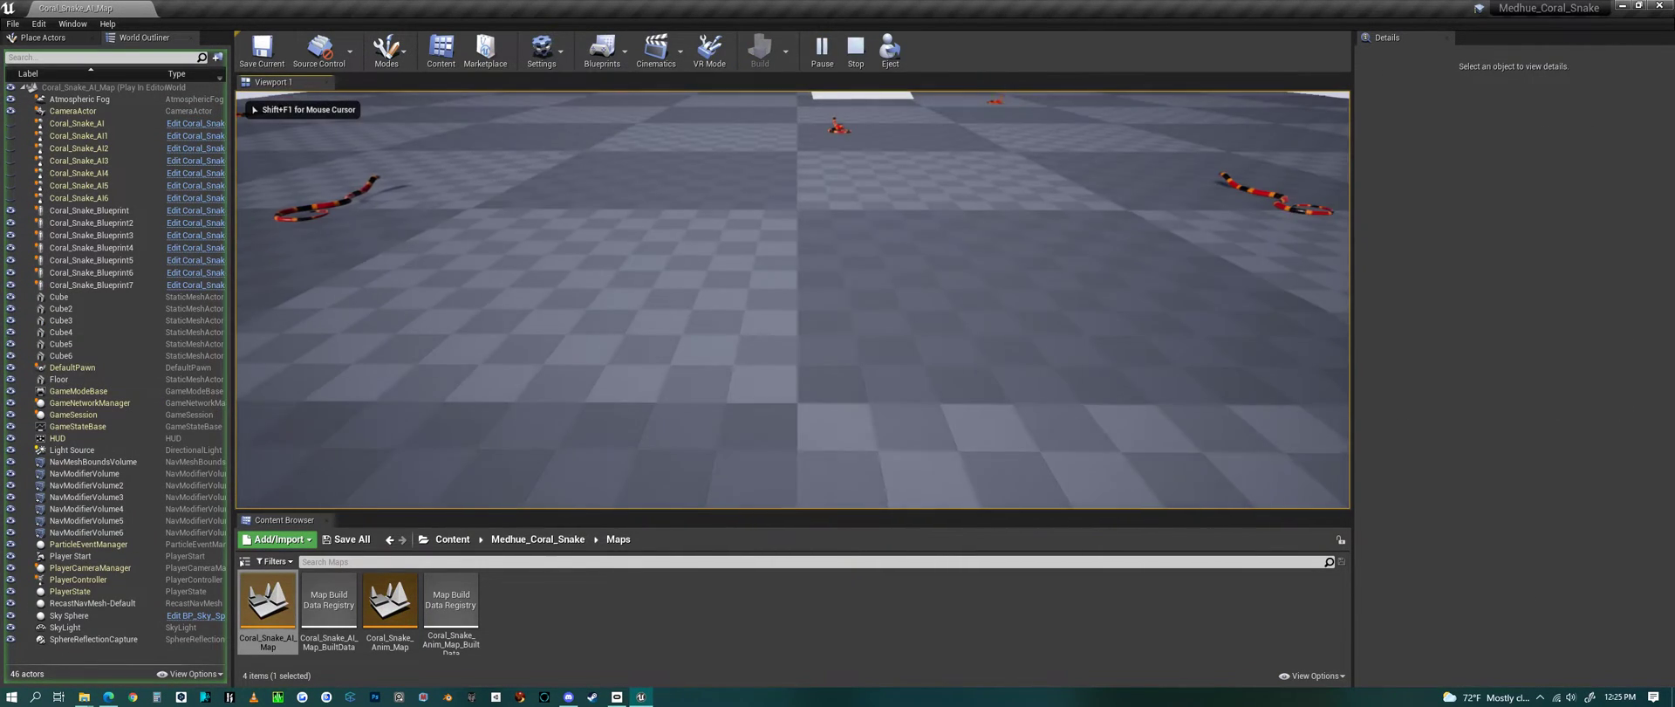
{"action": "key", "text": "s"}
{"action": "key", "text": "a"}
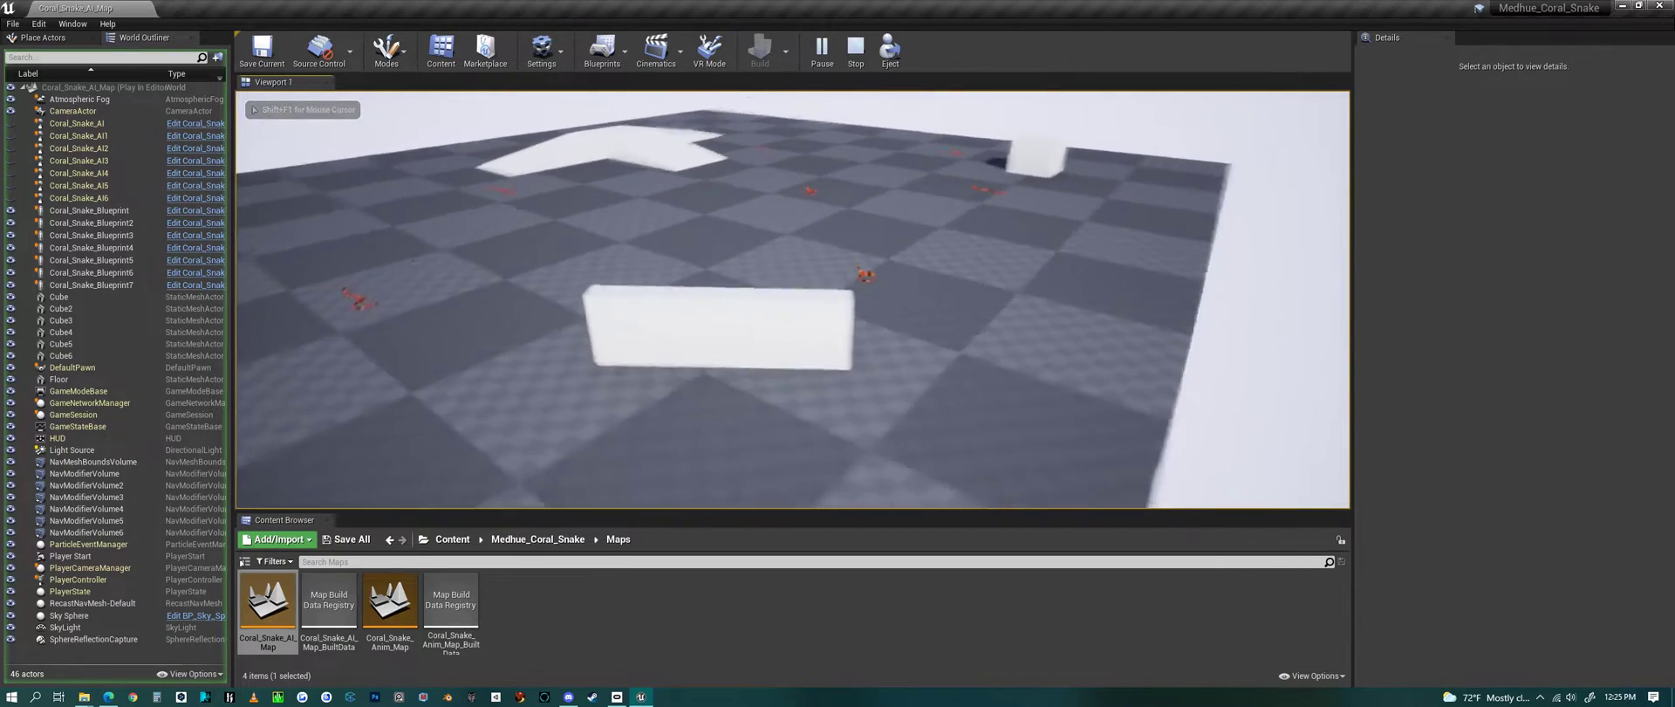
{"action": "key", "text": "a"}
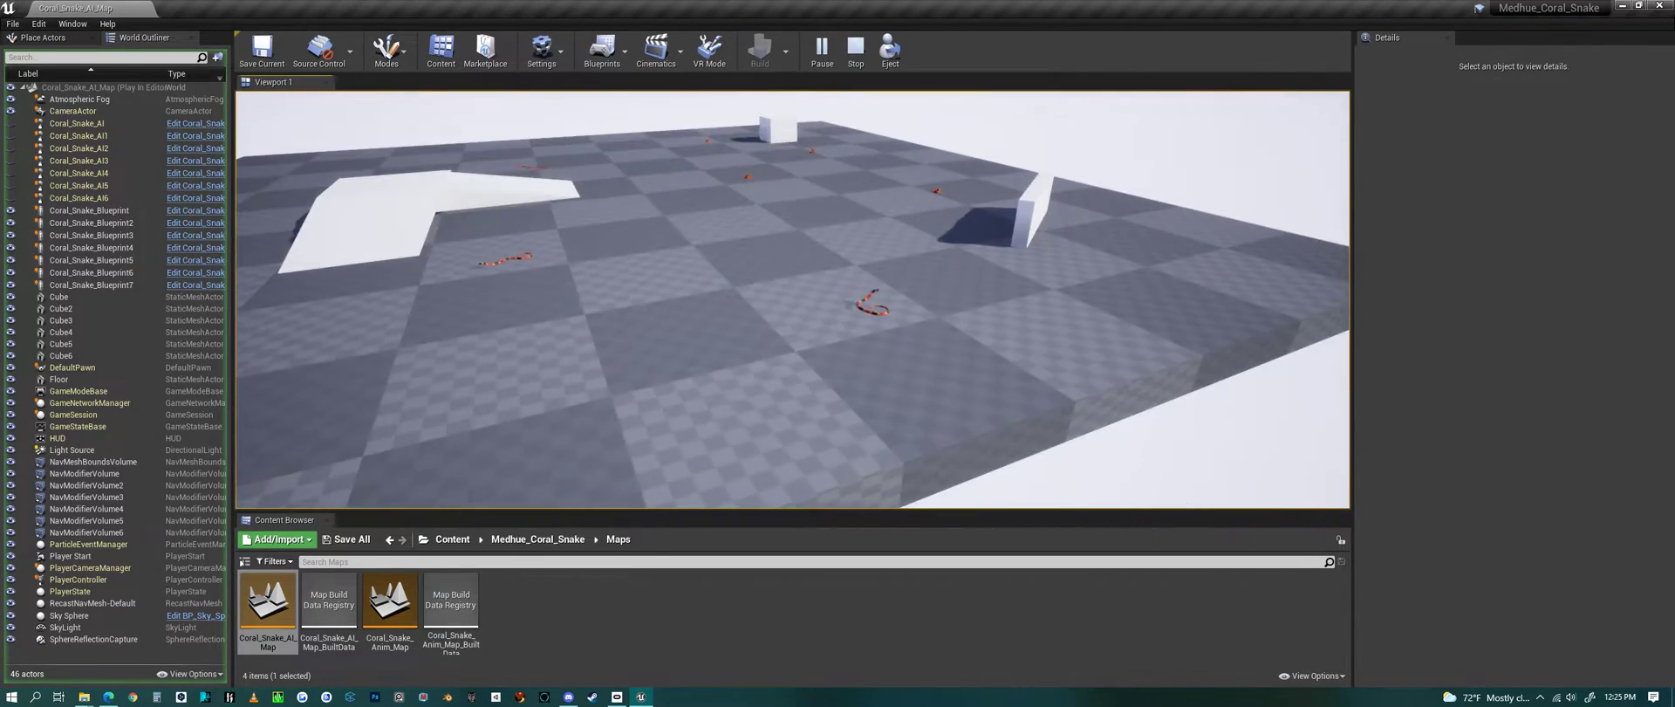
{"action": "key", "text": "a"}
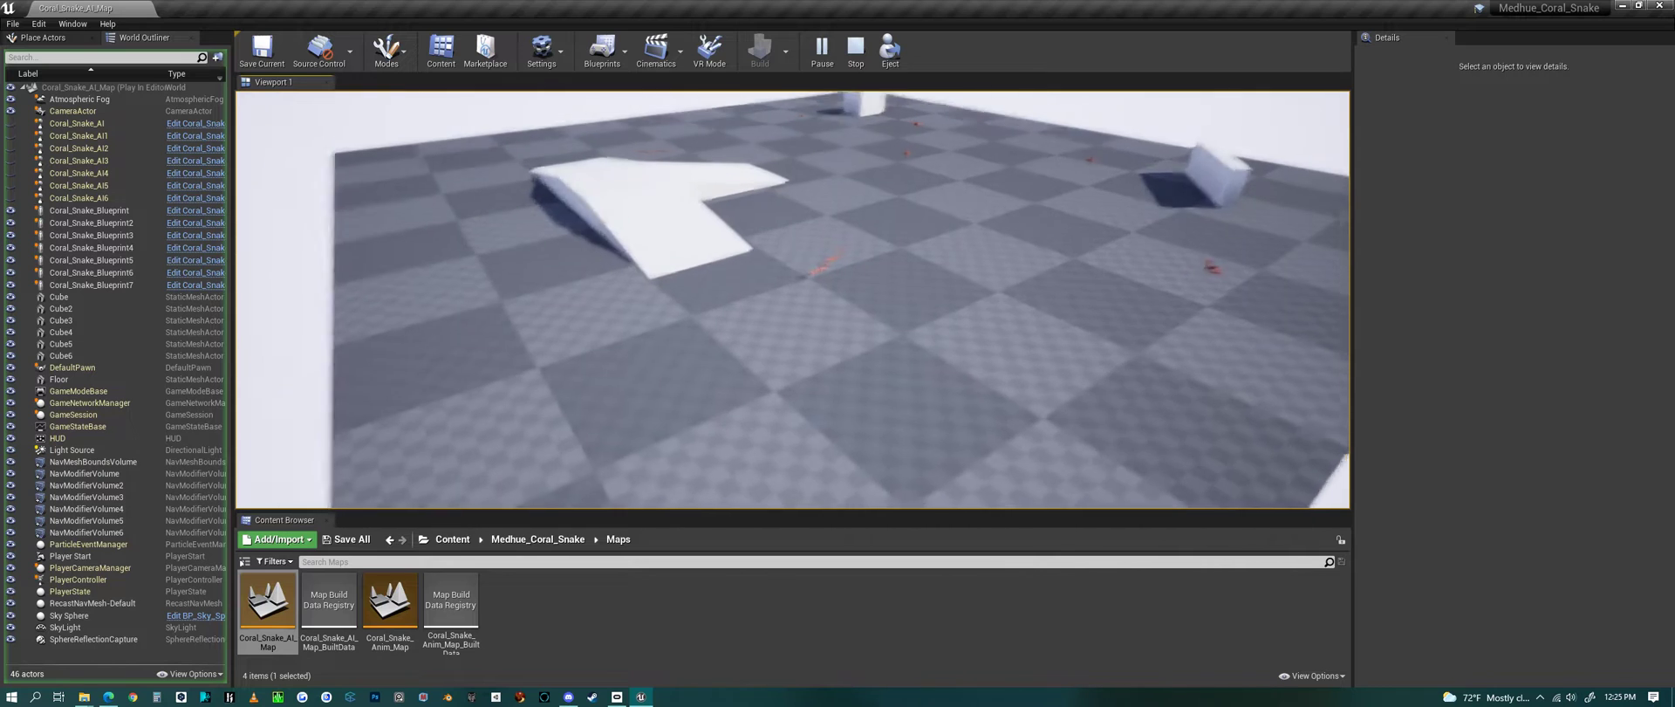
{"action": "key", "text": "w"}
{"action": "key", "text": "a"}
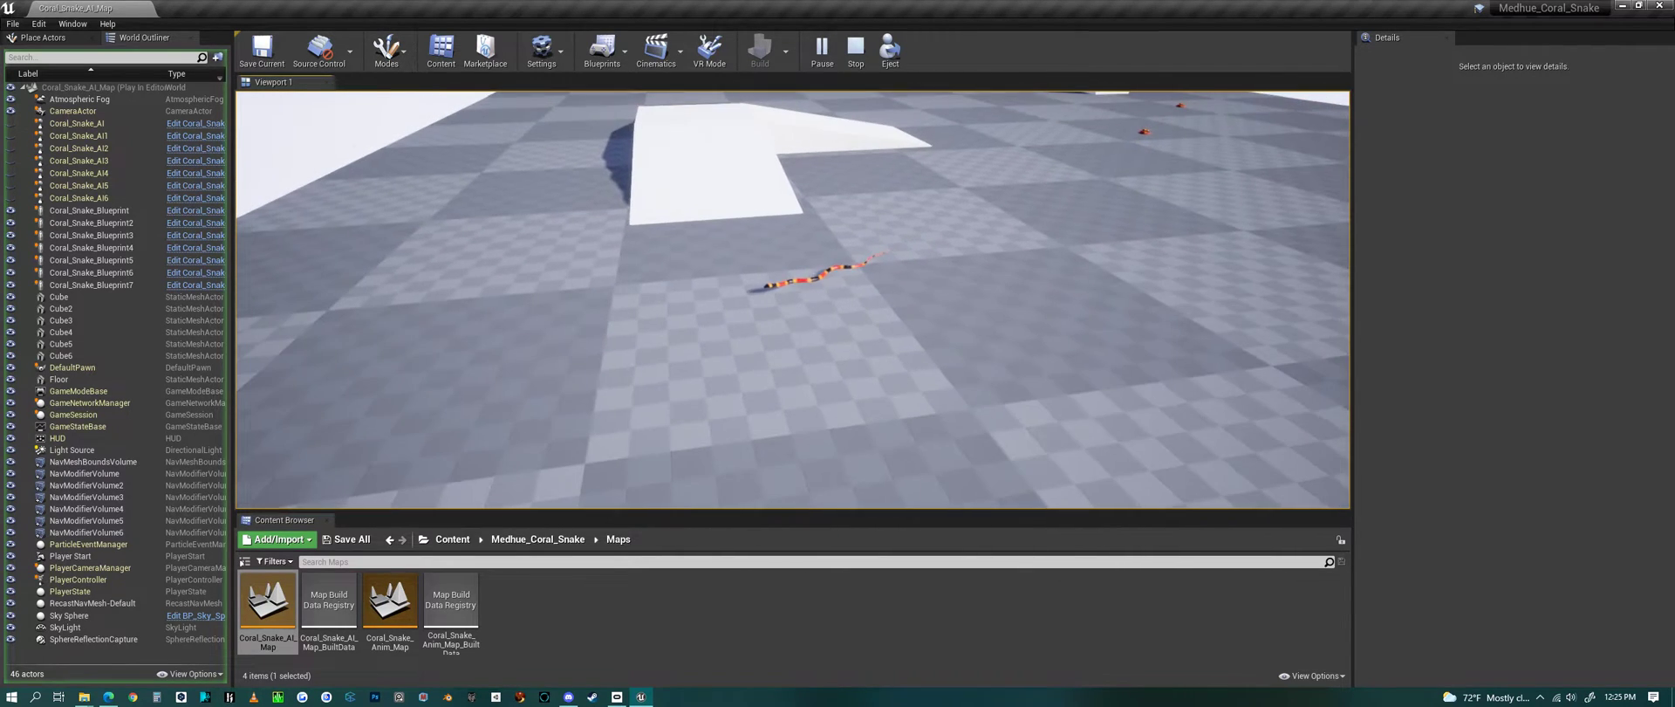
Watch the snakes roam the open floor beside the ramp, moving in on the coiled one.
{"action": "key", "text": "s"}
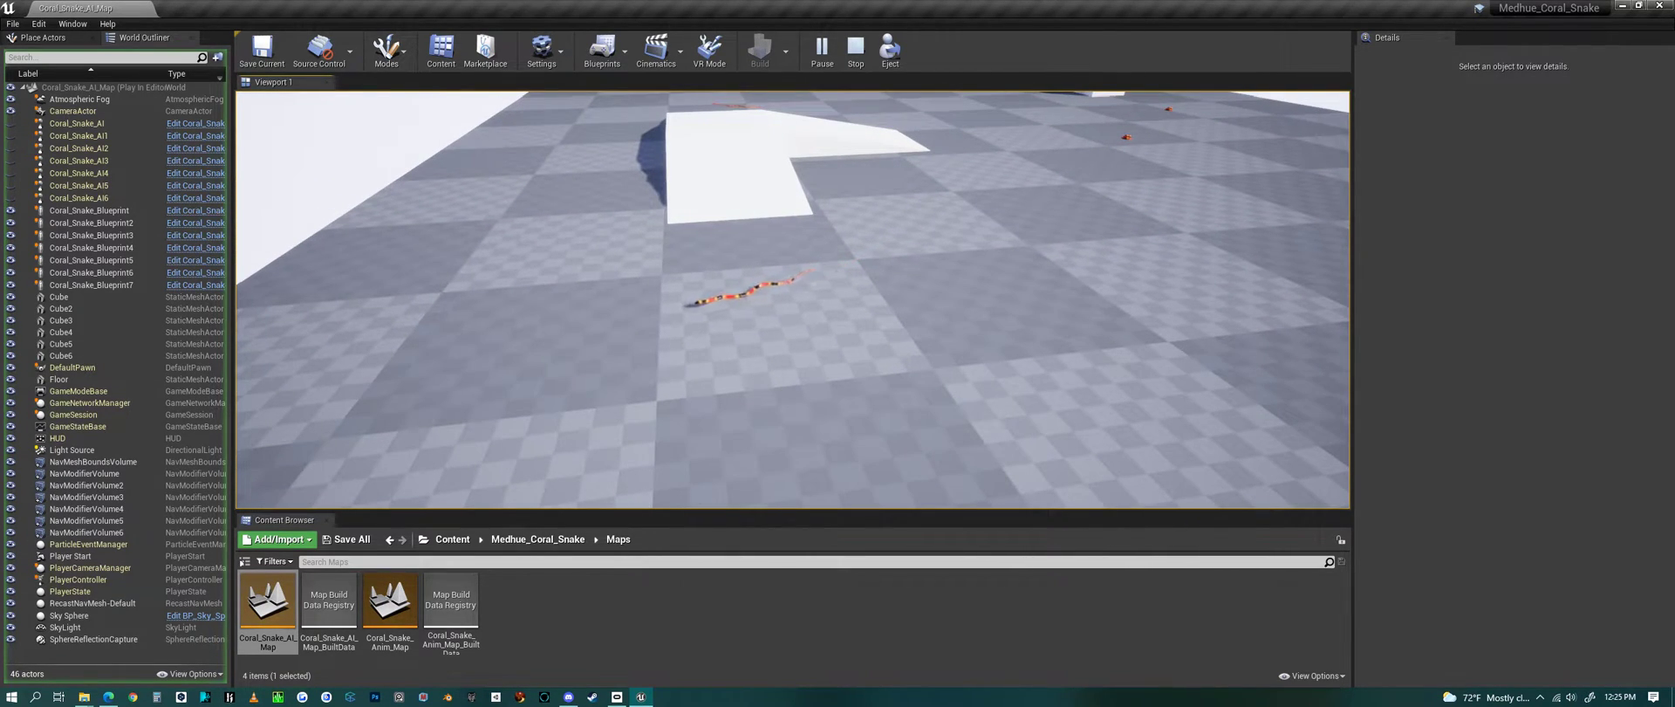
{"action": "key", "text": "a"}
{"action": "key", "text": "w"}
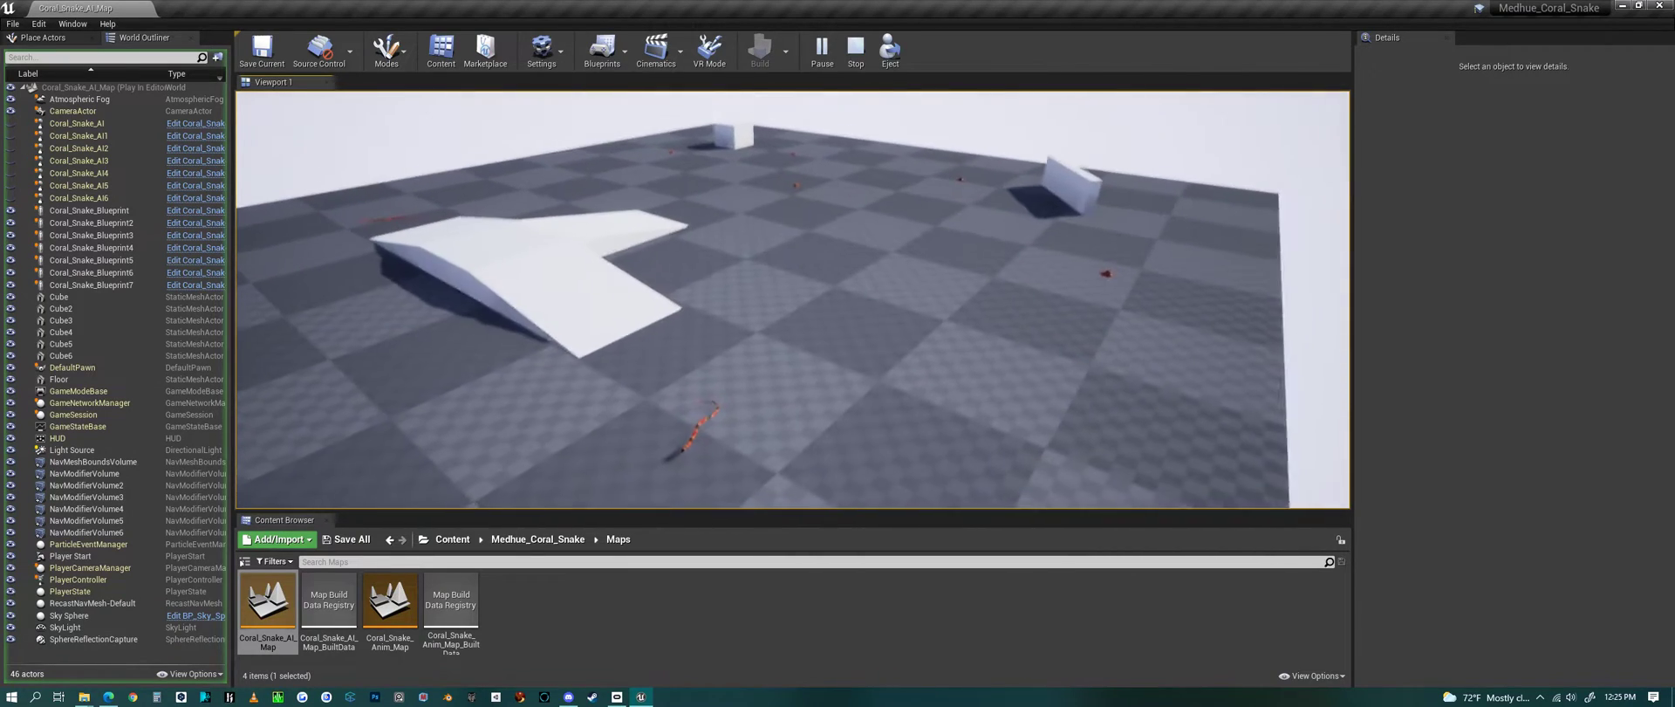
{"action": "key", "text": "d"}
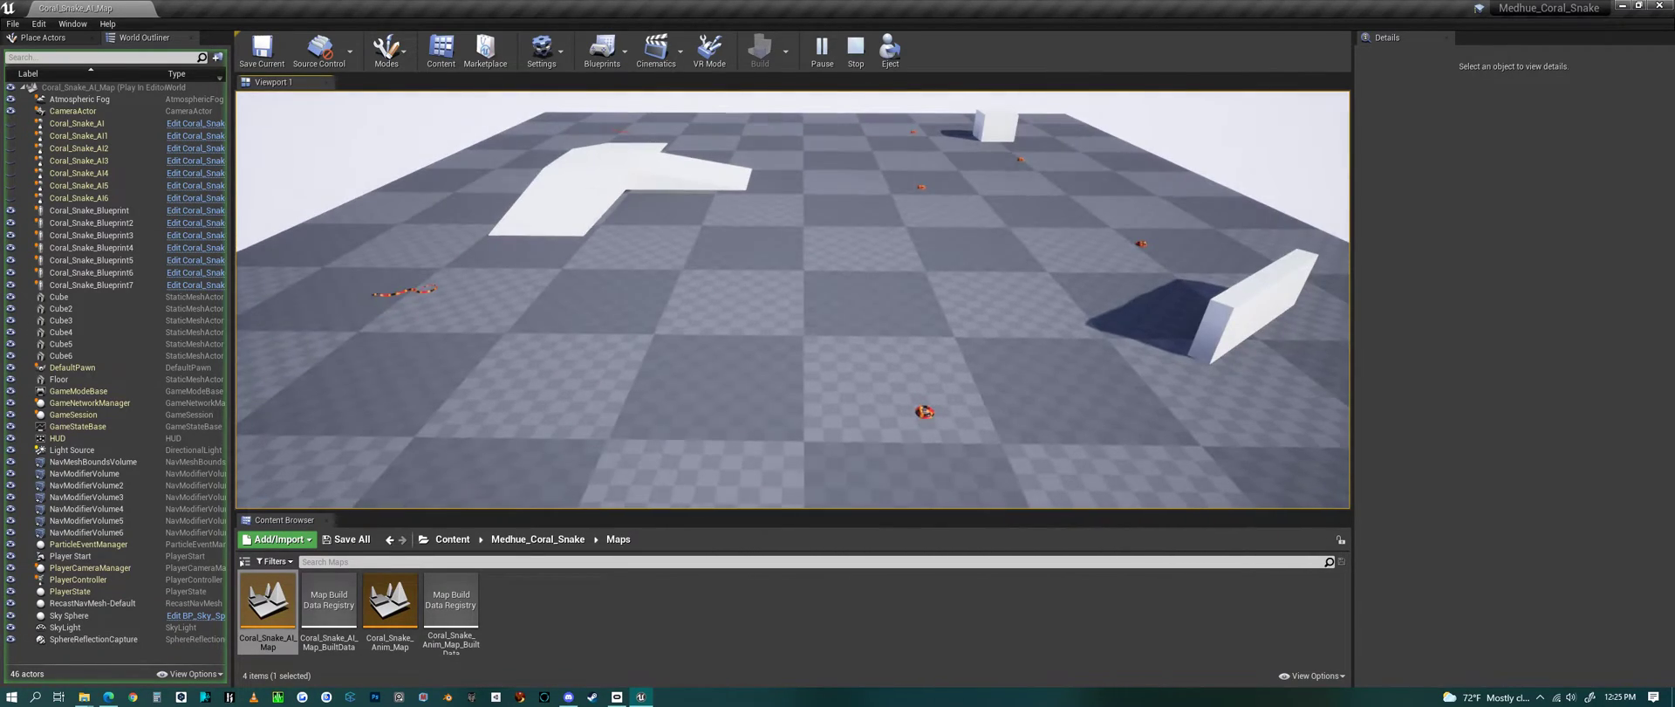
{"action": "key", "text": "w"}
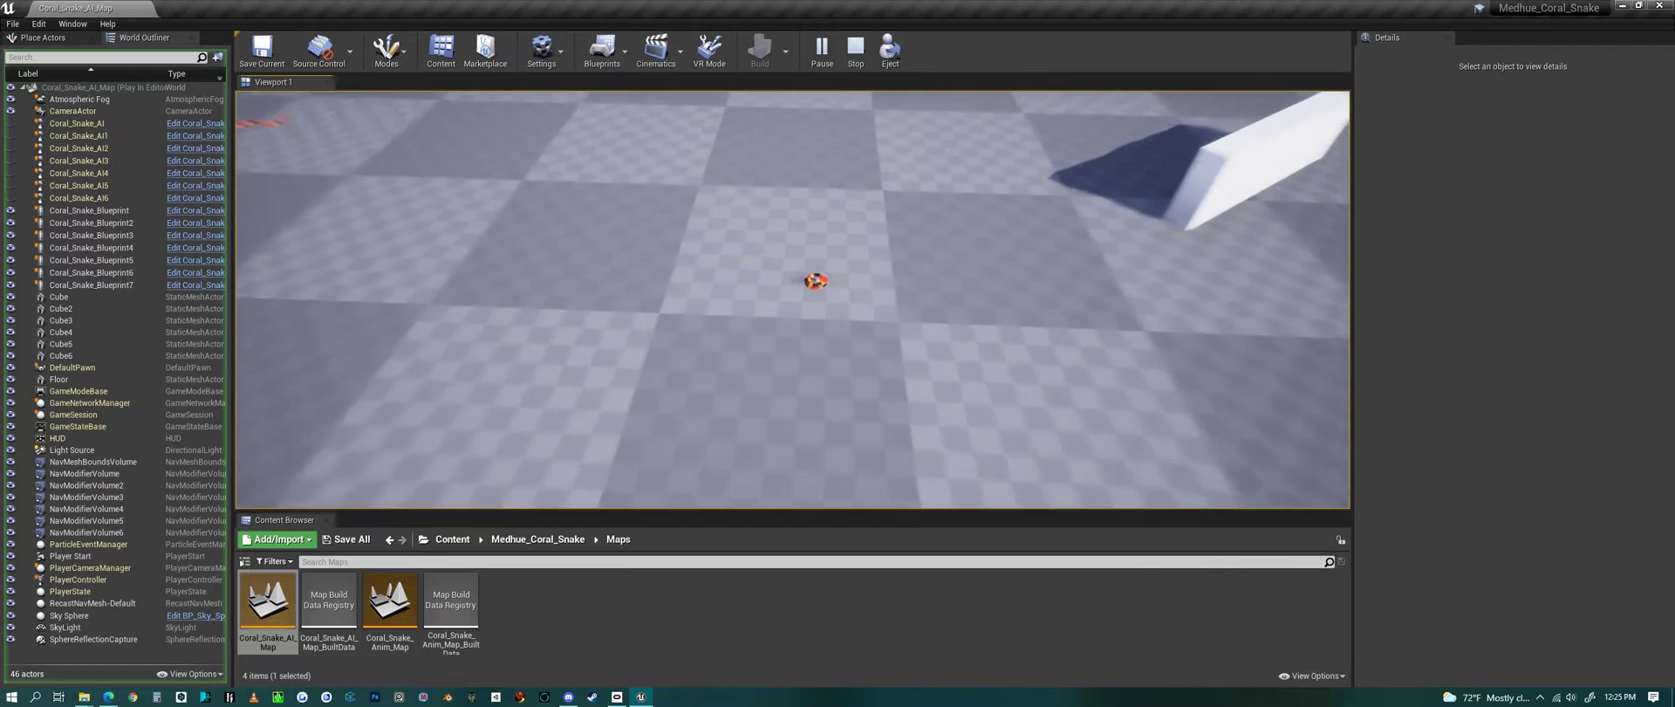
{"action": "key", "text": "s"}
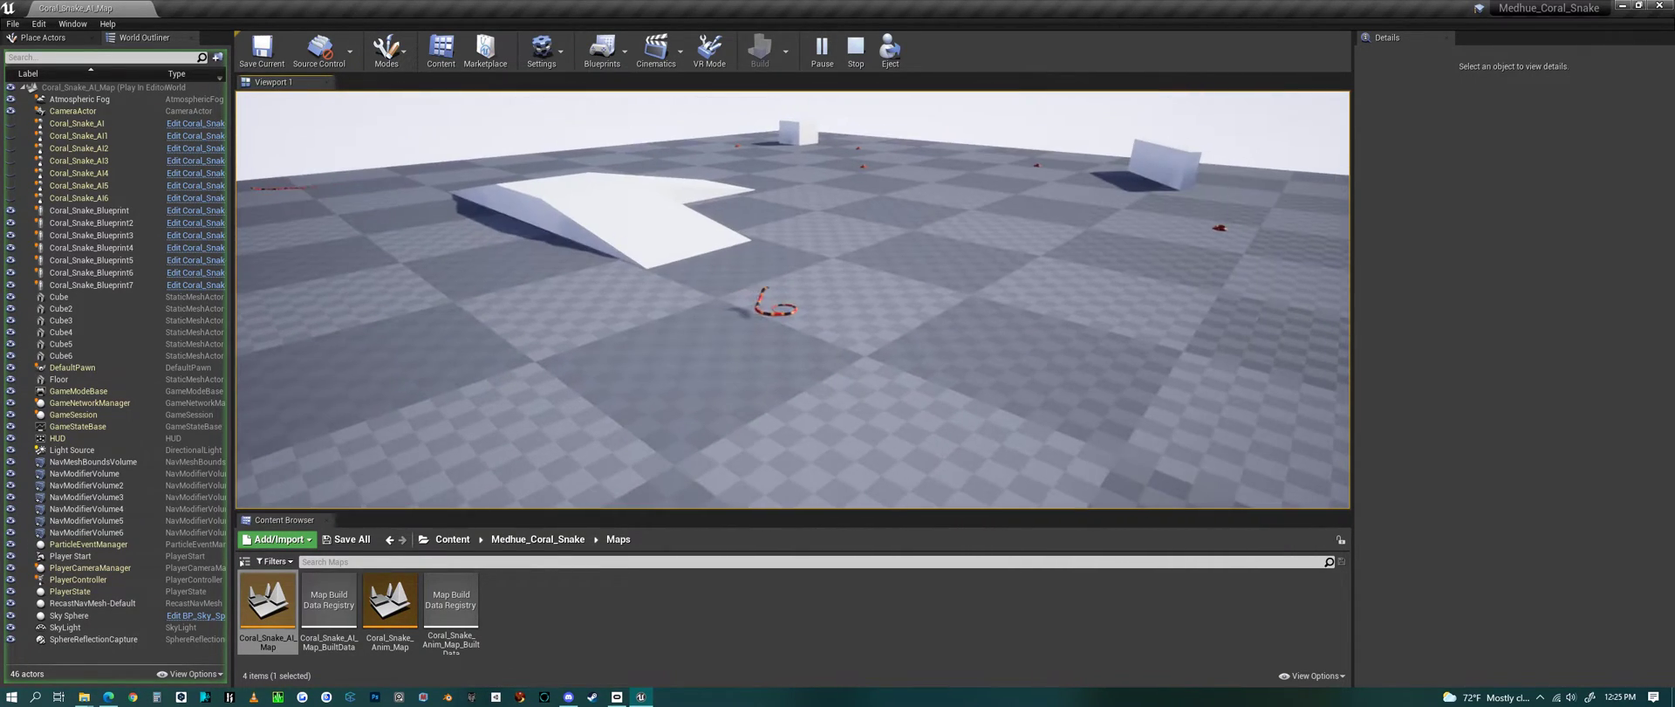
Fly across to the snake near the upright block and observe its coiled pose up close.
{"action": "key", "text": "w"}
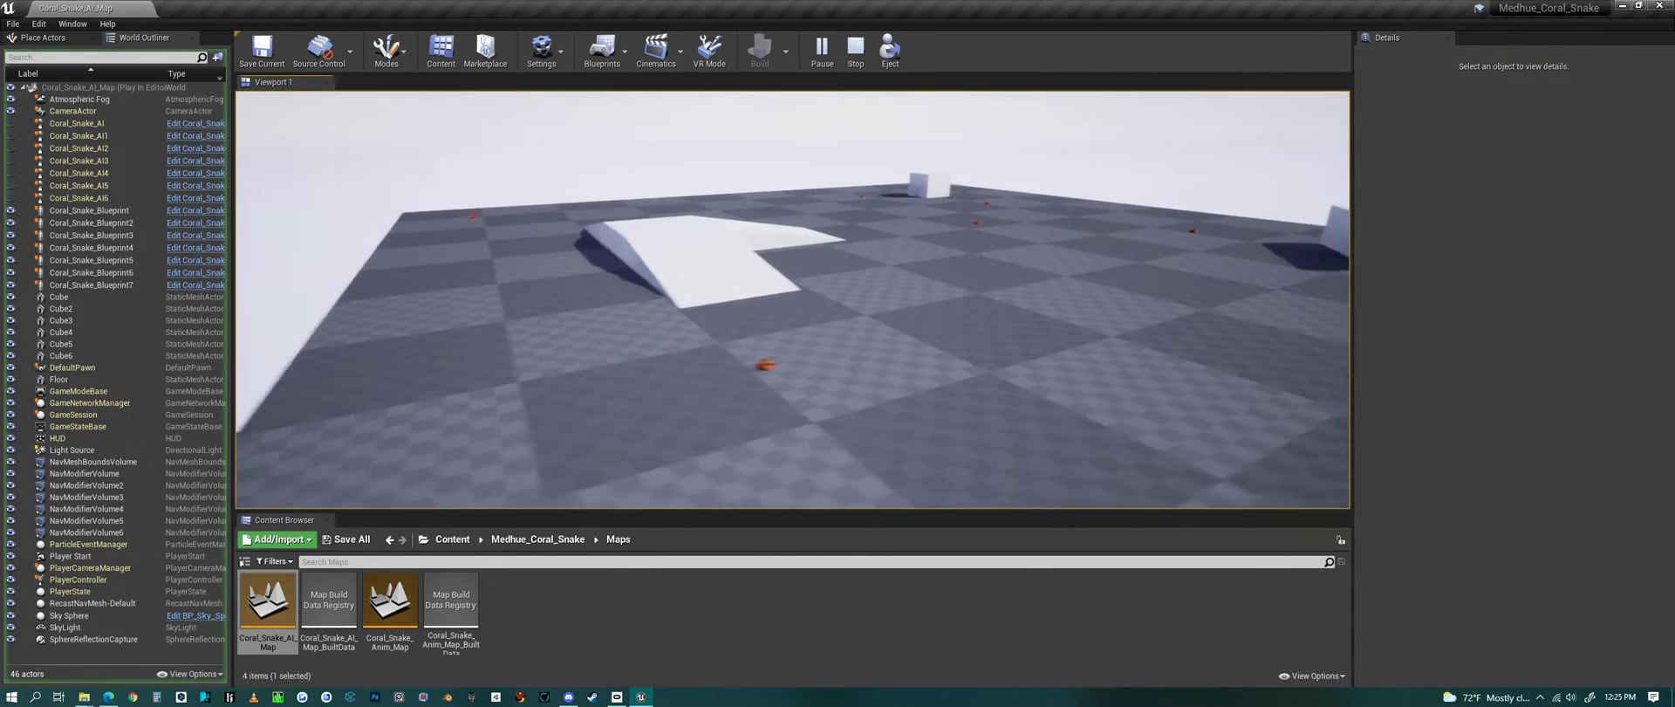
{"action": "key", "text": "w"}
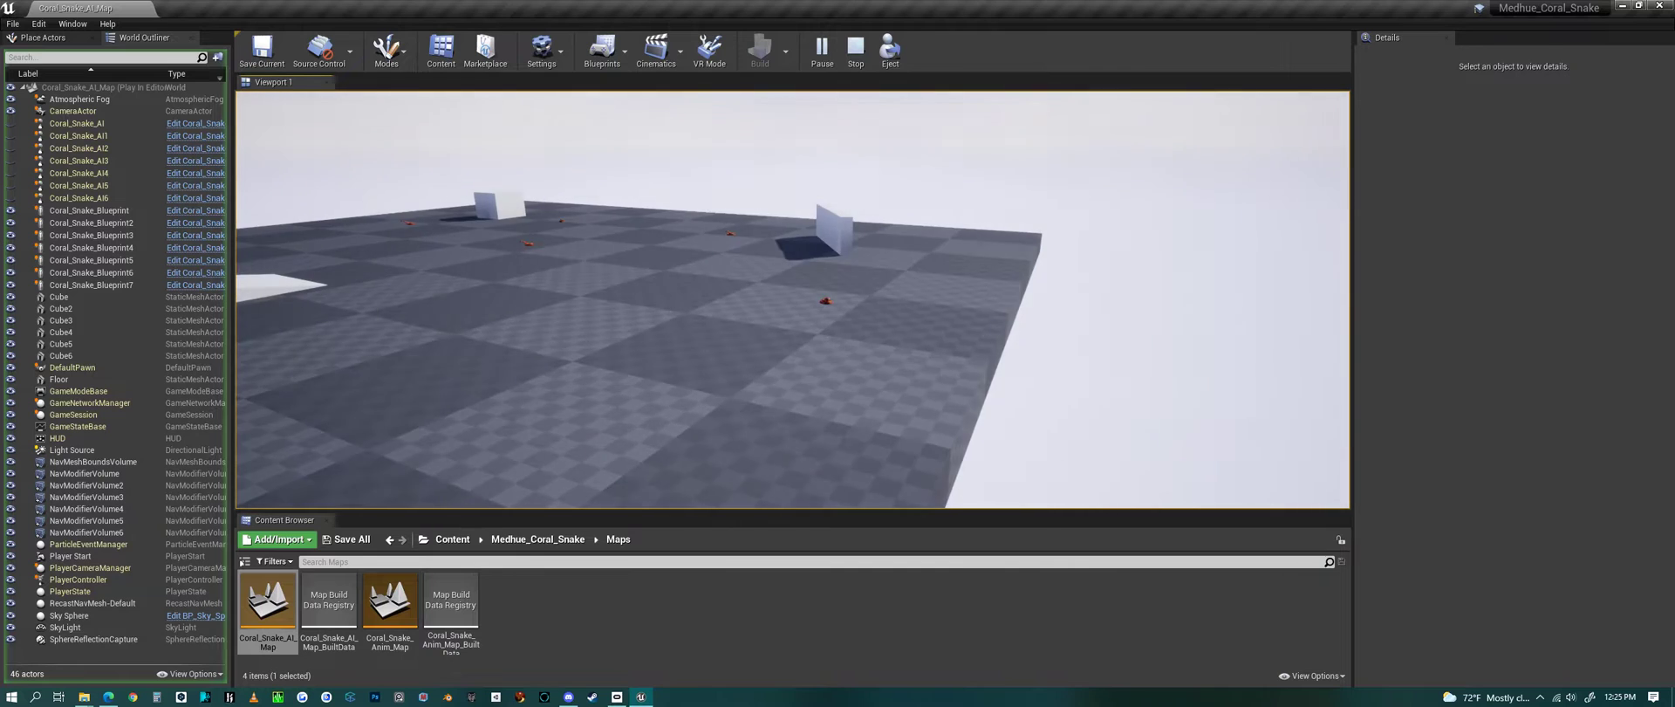
{"action": "key", "text": "w"}
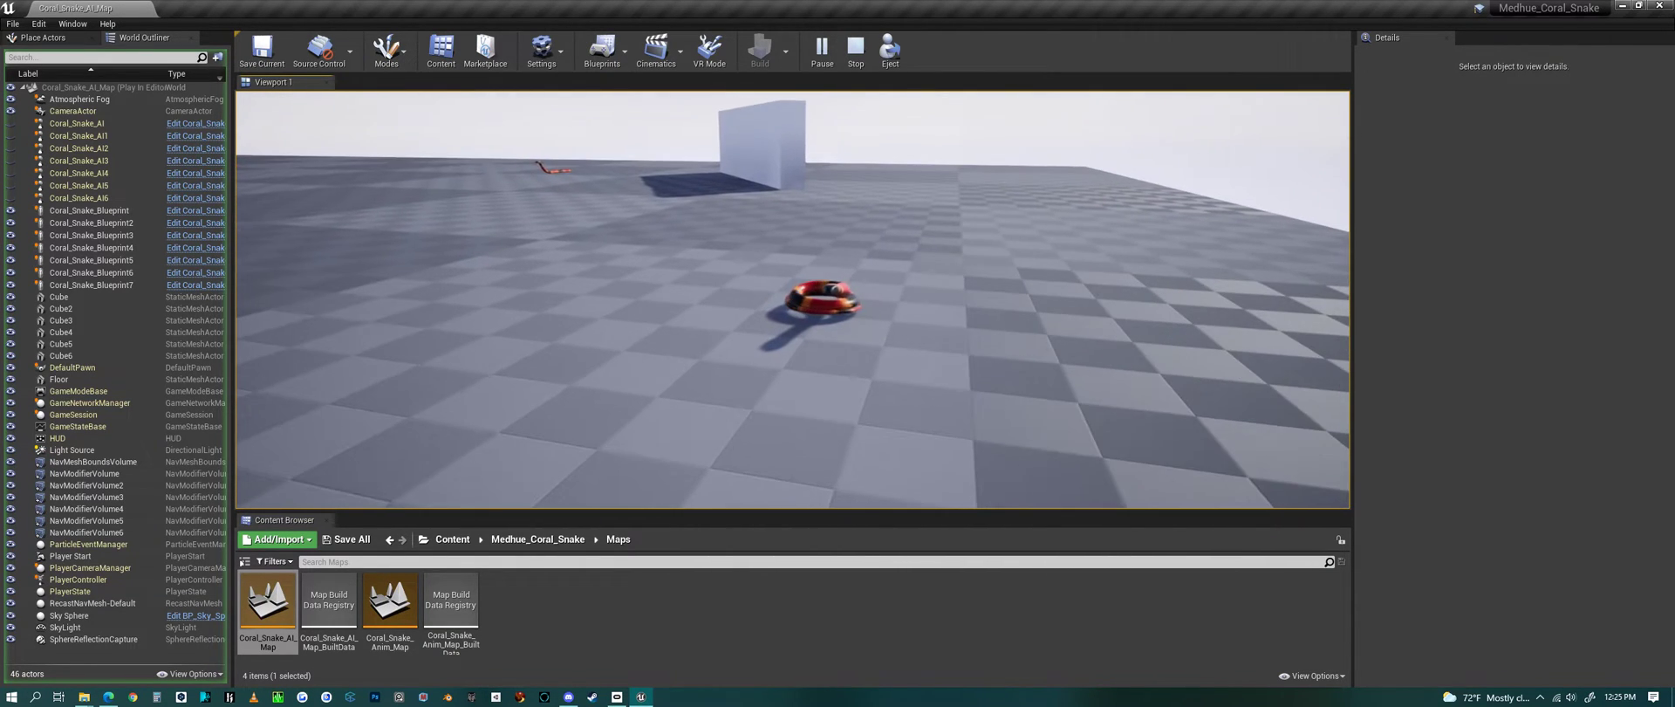
{"action": "key", "text": "s"}
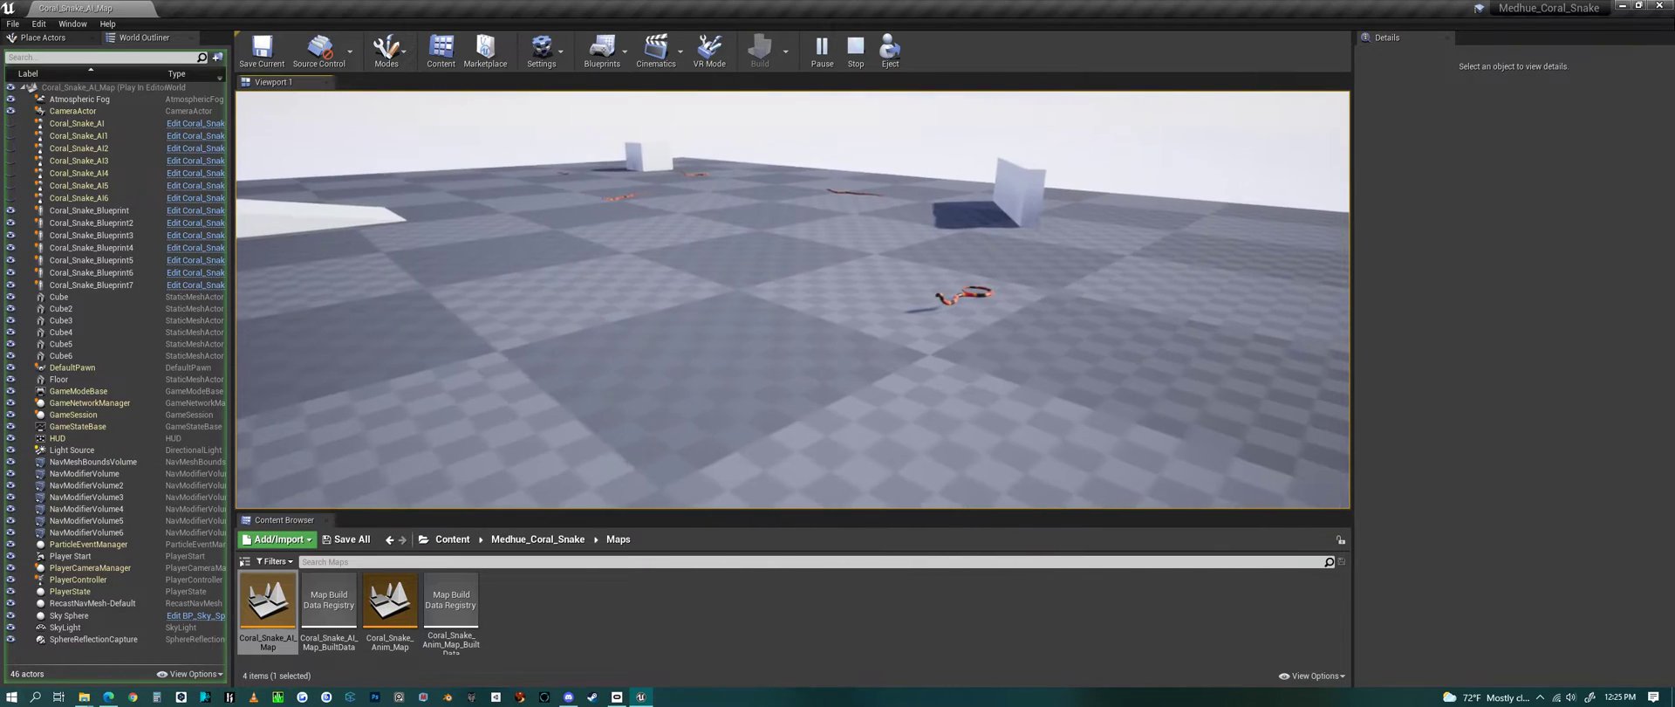
Follow the snake slithering beside the ramp at ground level and observe its body movement up close.
{"action": "key", "text": "w"}
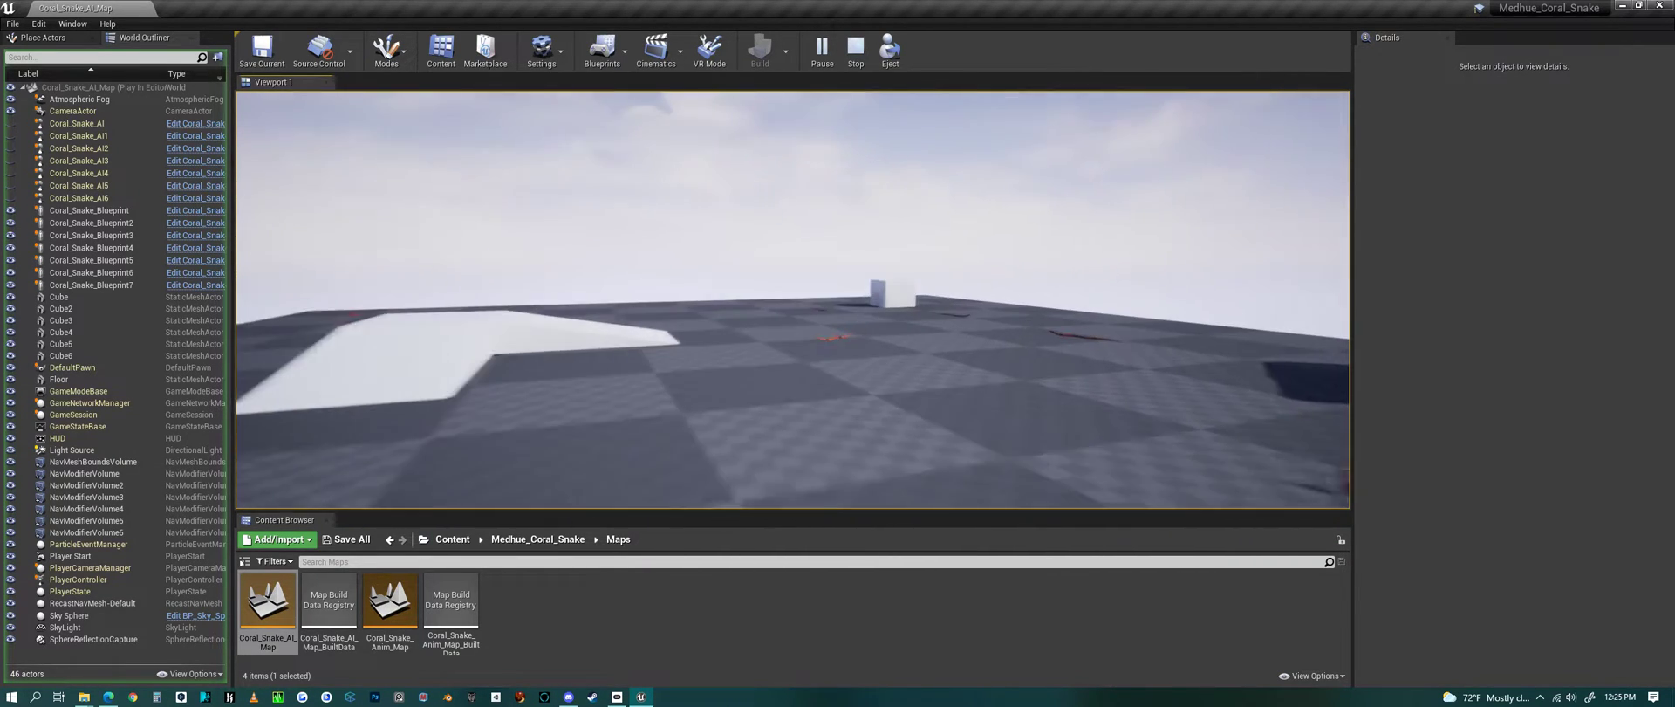
{"action": "key", "text": "w"}
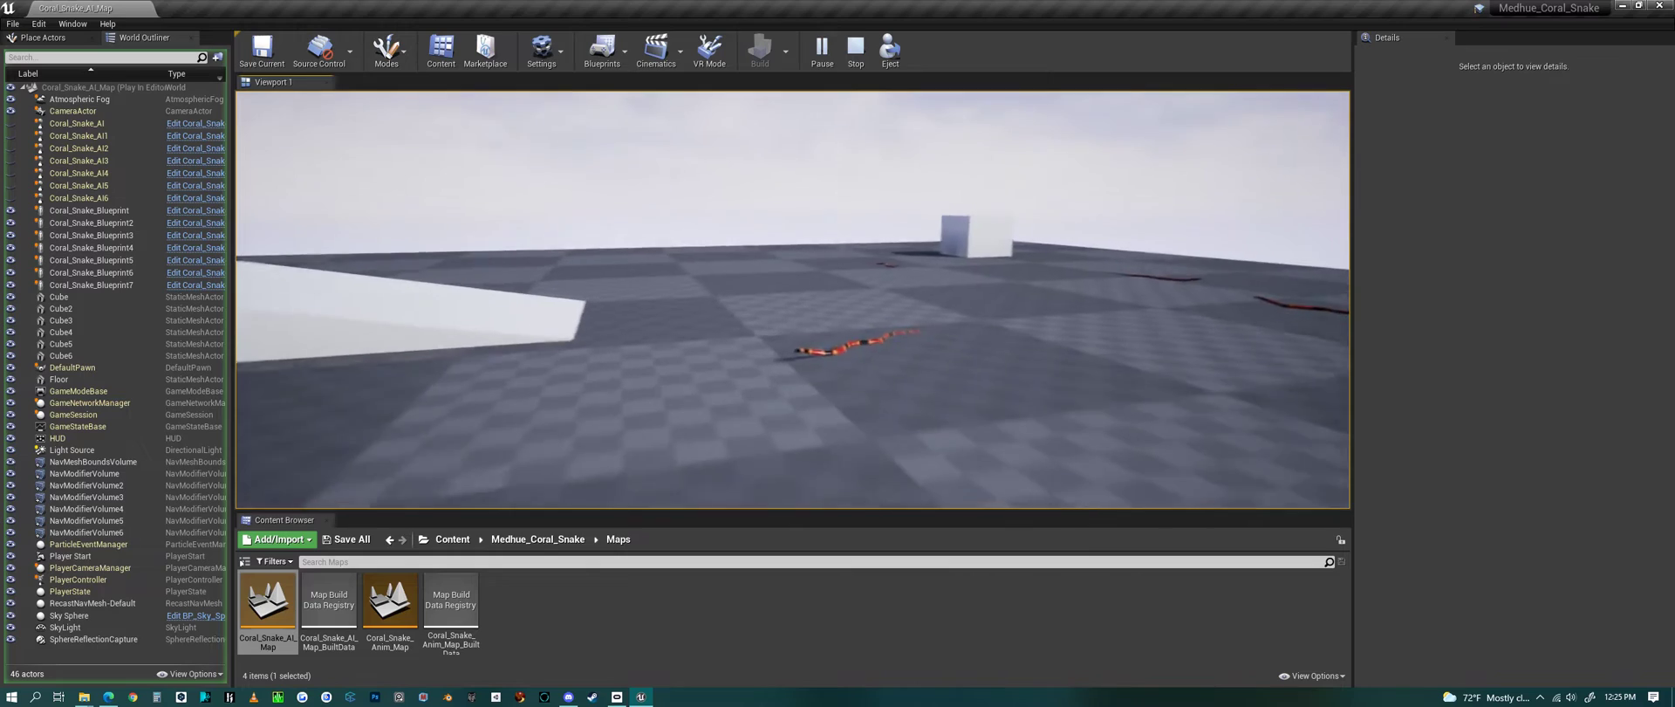
{"action": "key", "text": "w"}
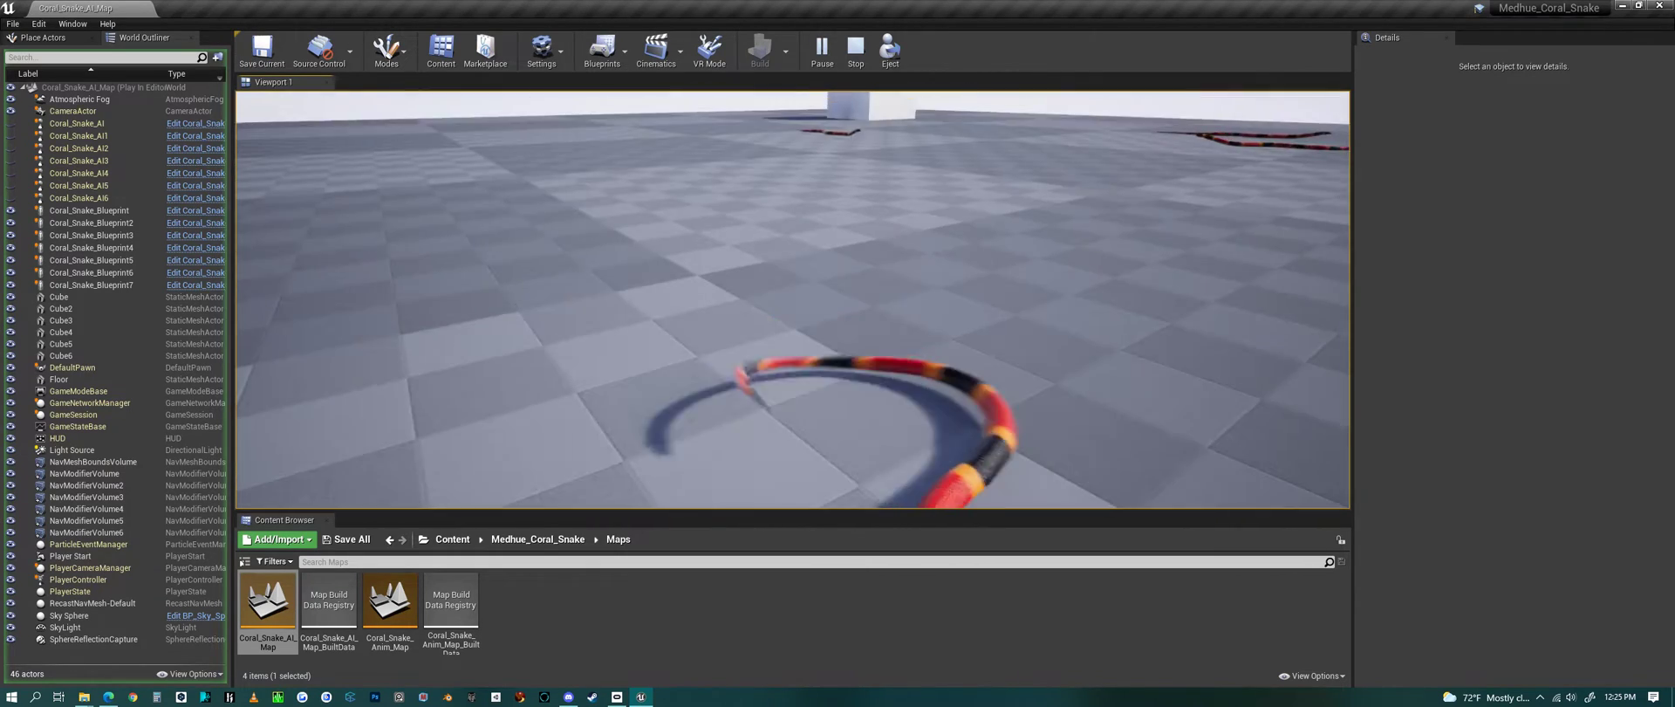
{"action": "key", "text": "s"}
{"action": "key", "text": "s"}
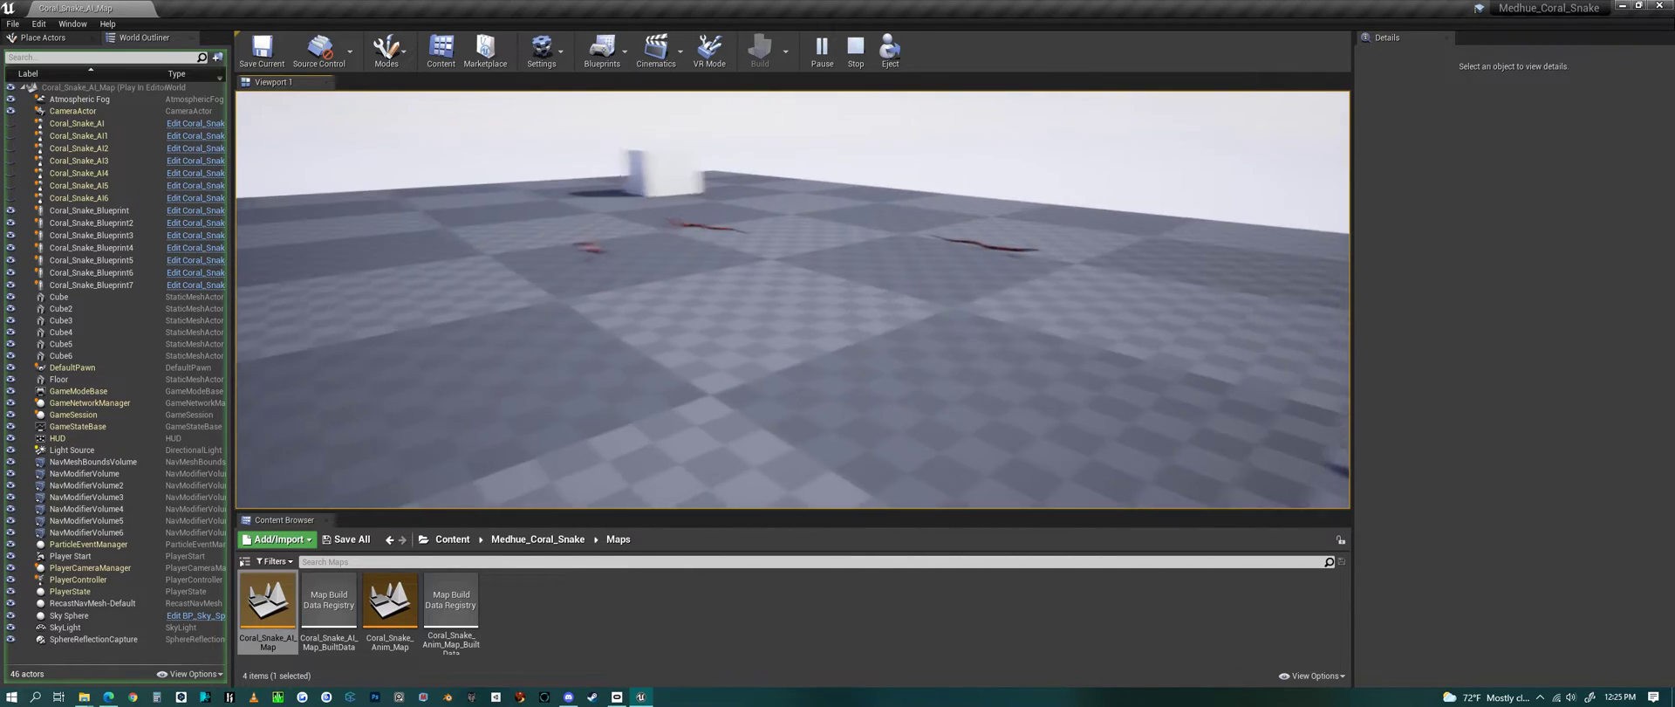
{"action": "key", "text": "s"}
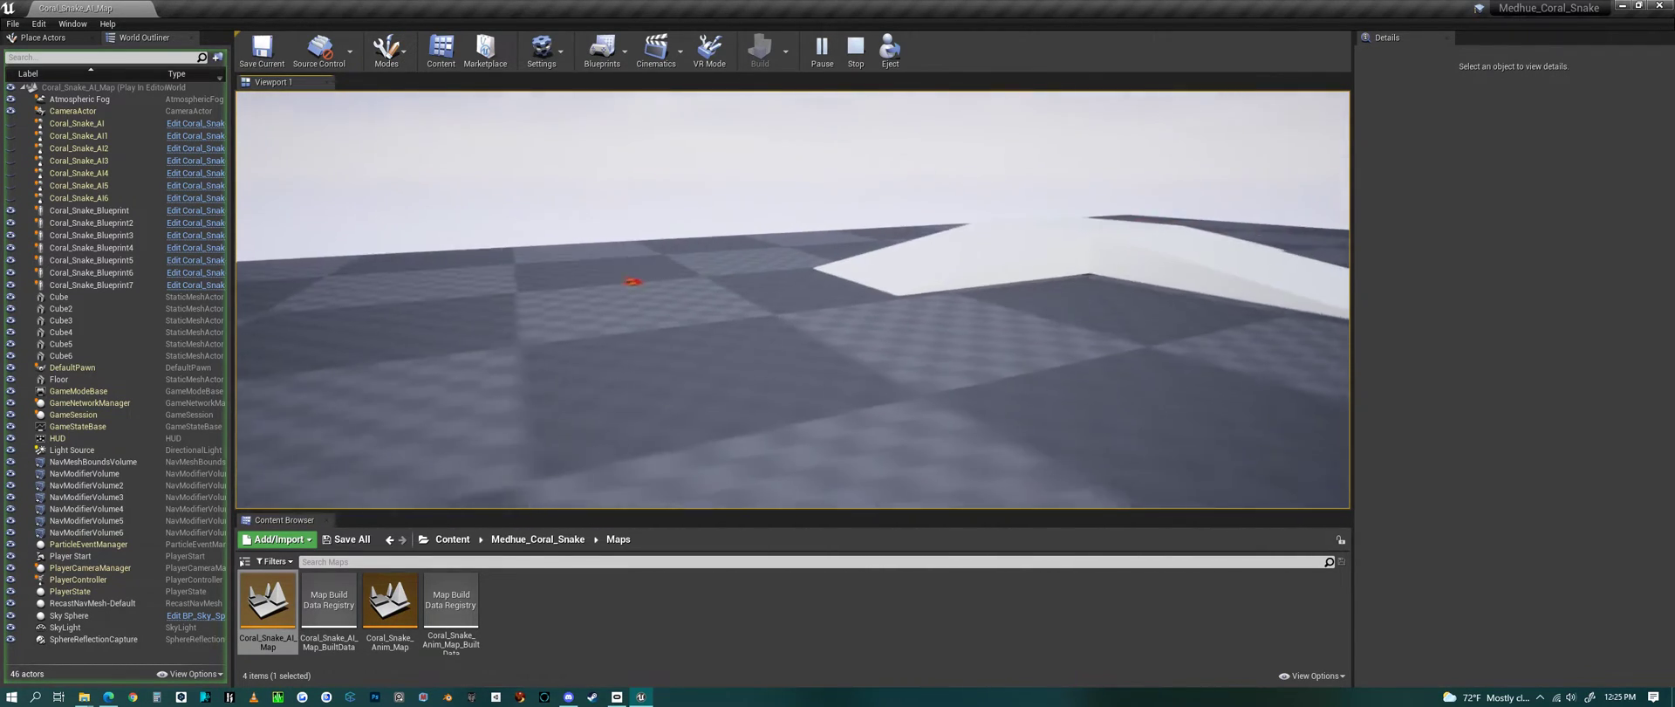
Observe the snakes moving around and over the ramp from several sides, and stop the play session.
{"action": "key", "text": "w"}
{"action": "key", "text": "d"}
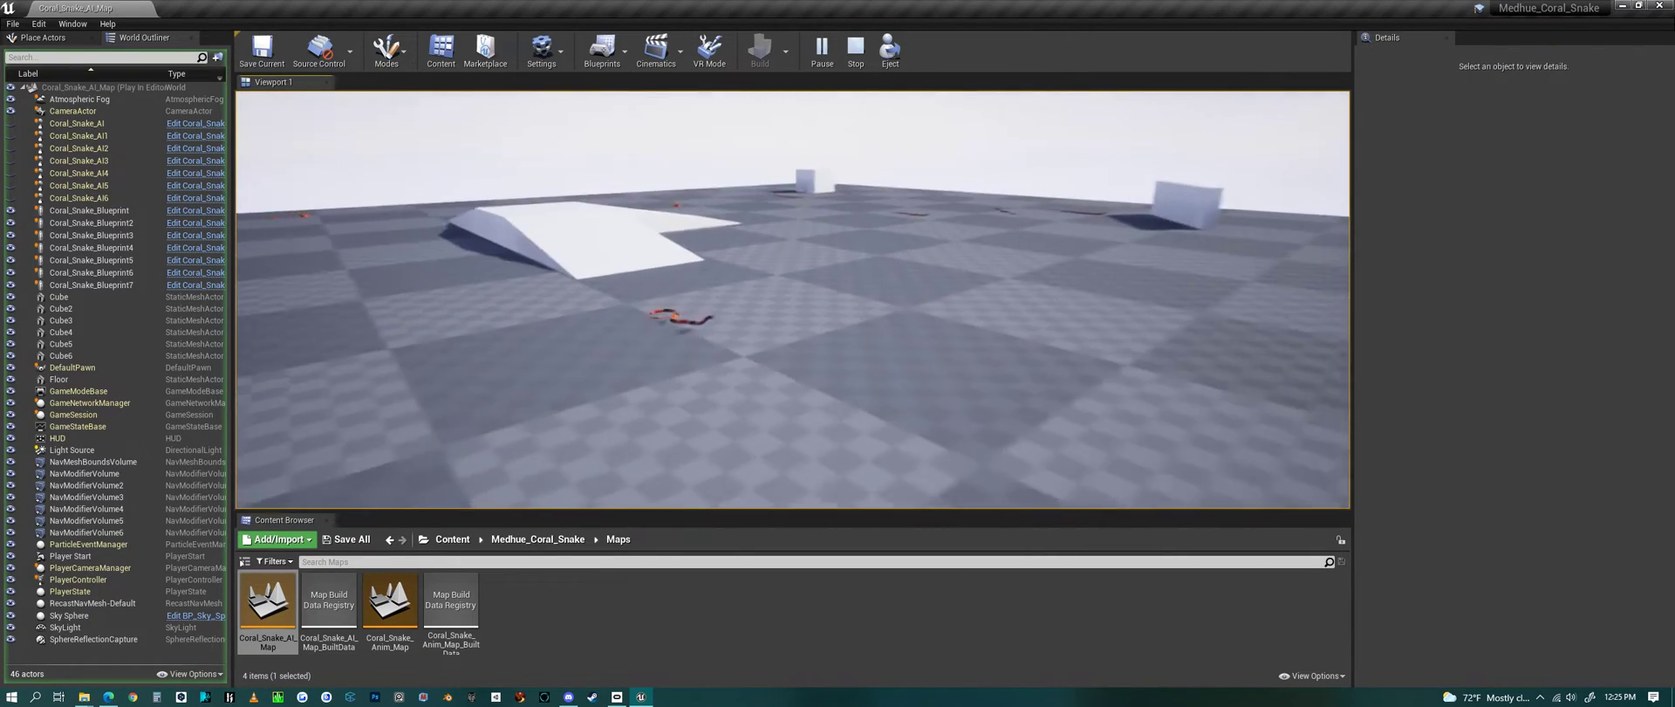
{"action": "key", "text": "a"}
{"action": "key", "text": "d"}
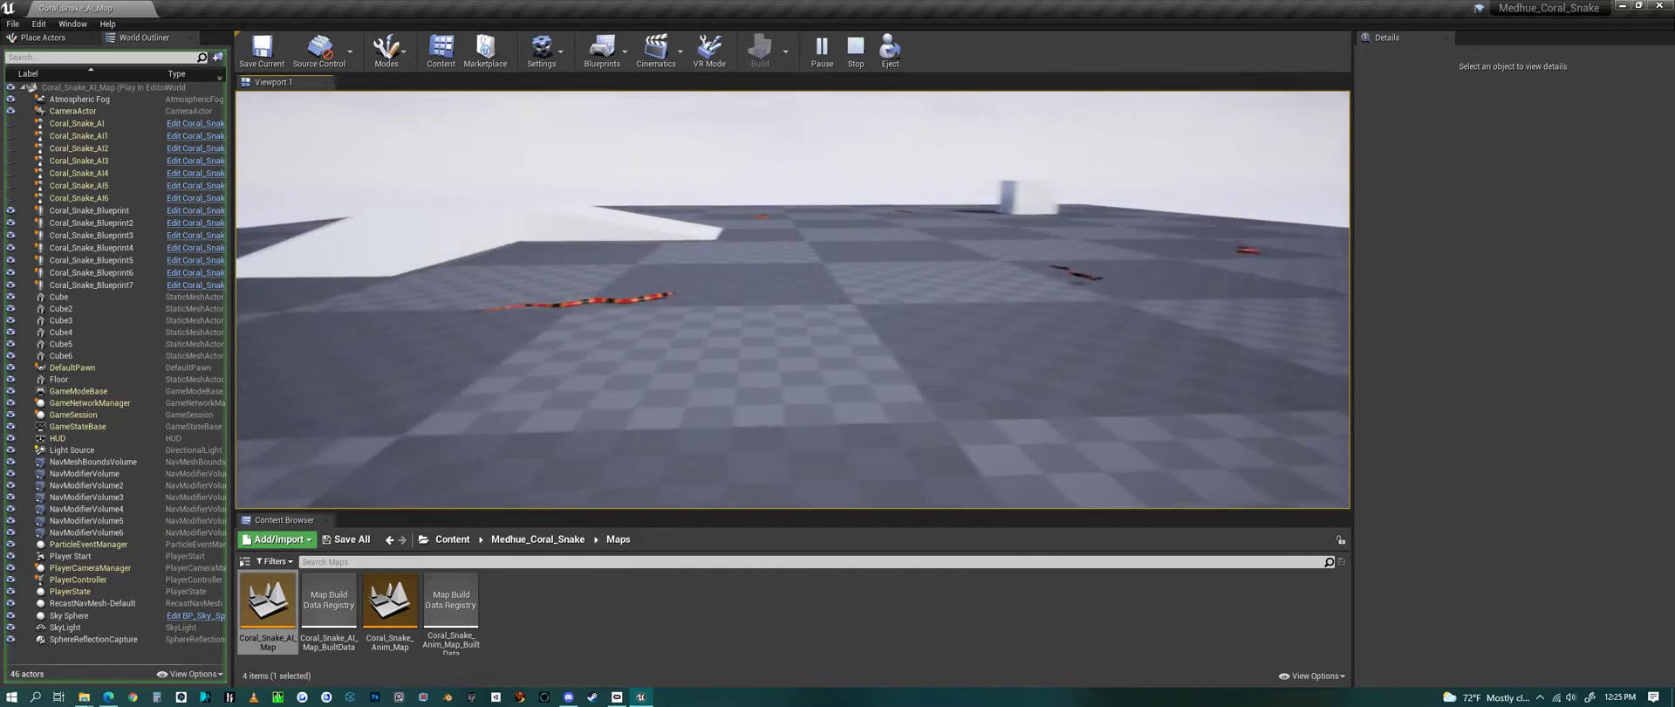
{"action": "key", "text": "s"}
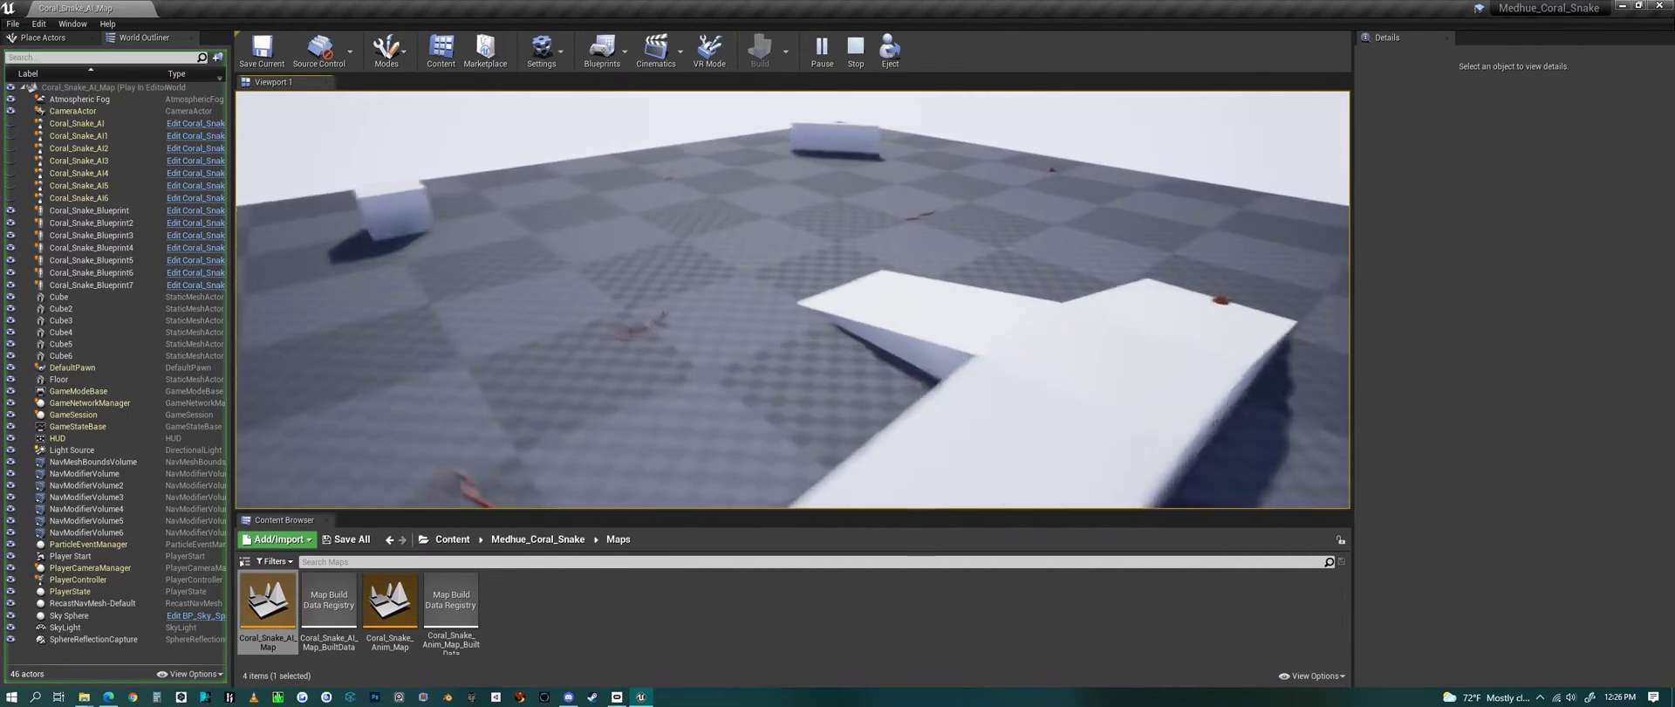
{"action": "key", "text": "d"}
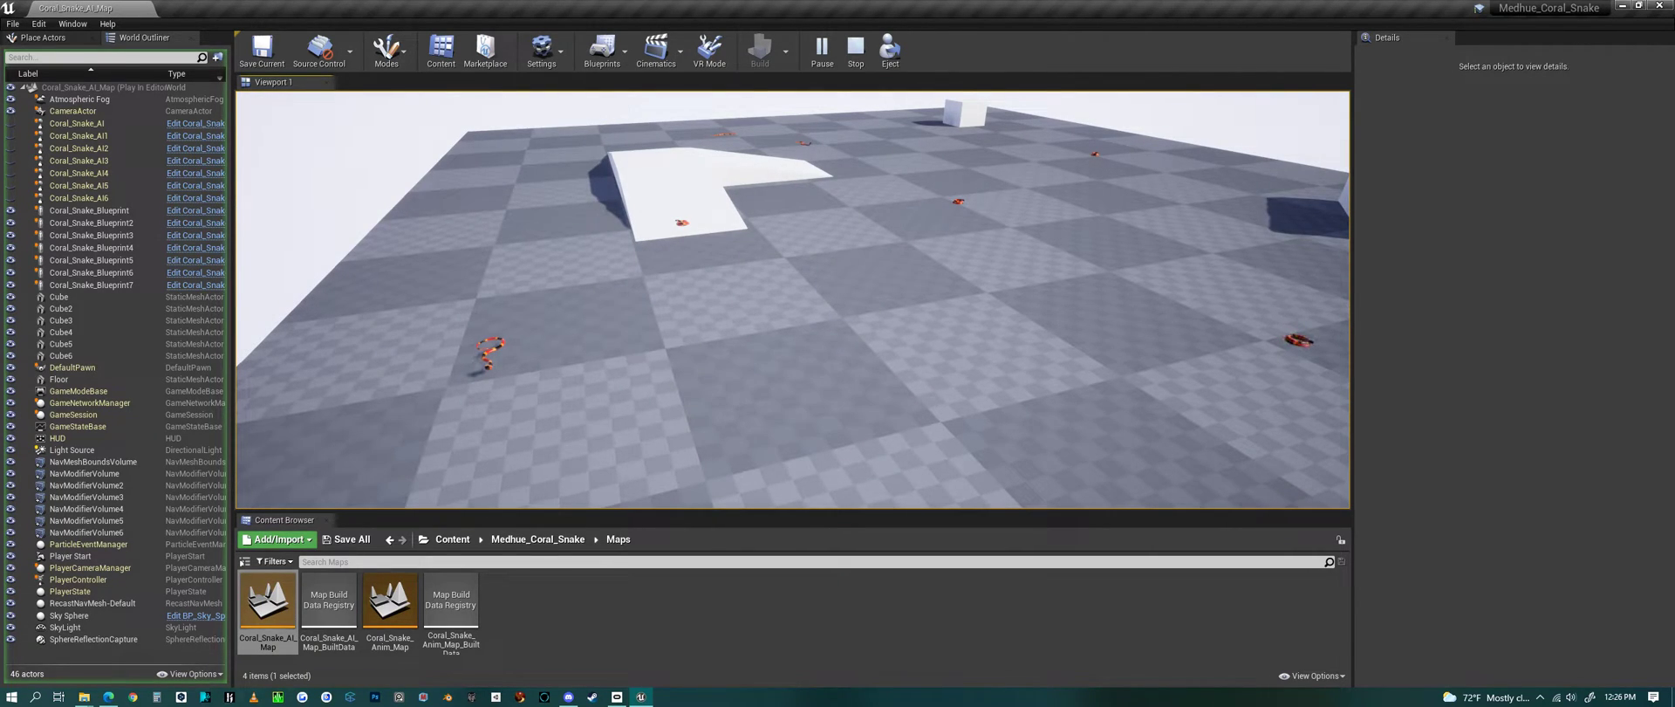
{"action": "key", "text": "Escape"}
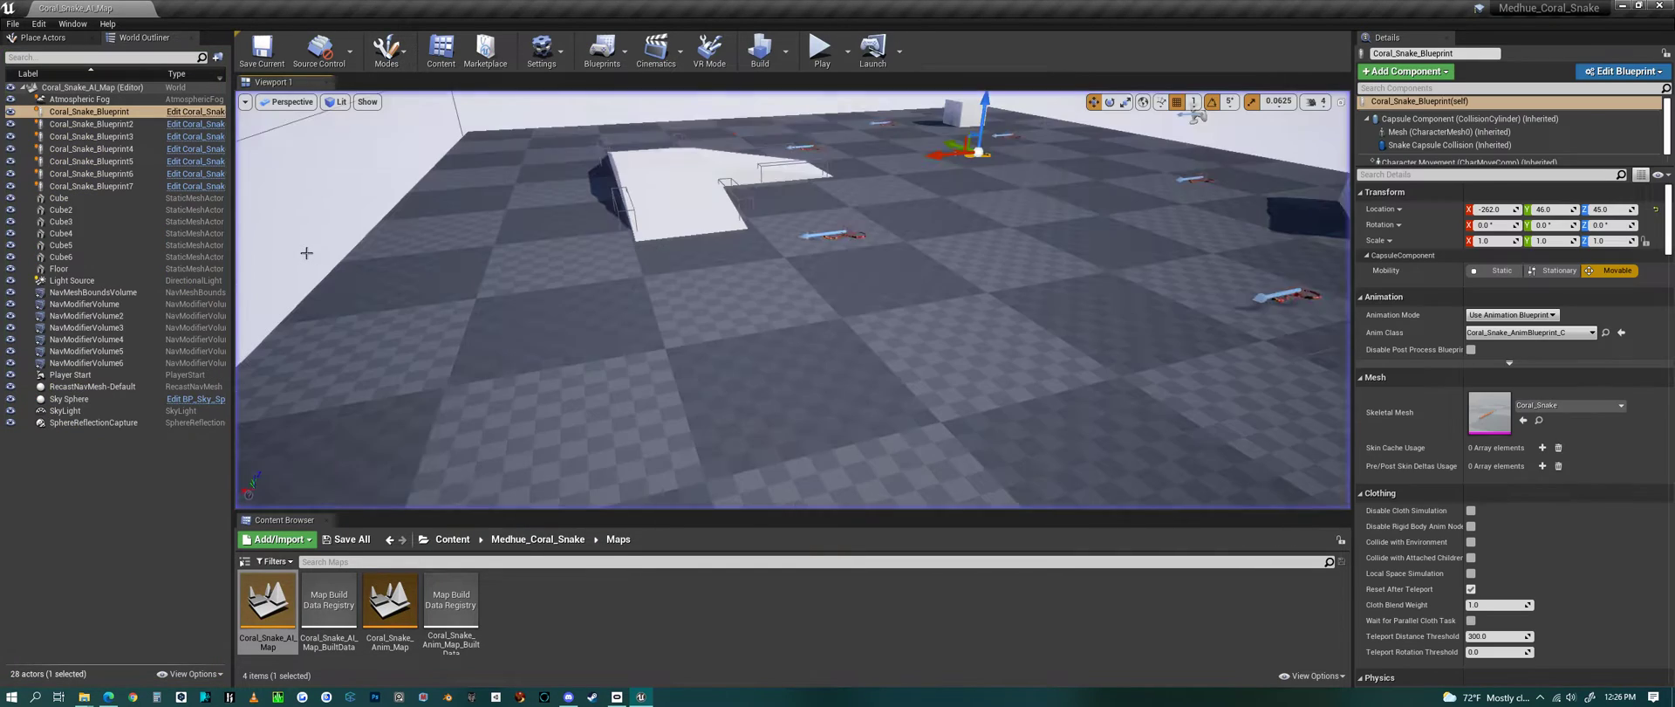
Open Coral_Snake_AnimBlueprint from the Blueprints folder of Medhue_Coral_Snake.
{"action": "left_click", "coordinate": [543, 539]}
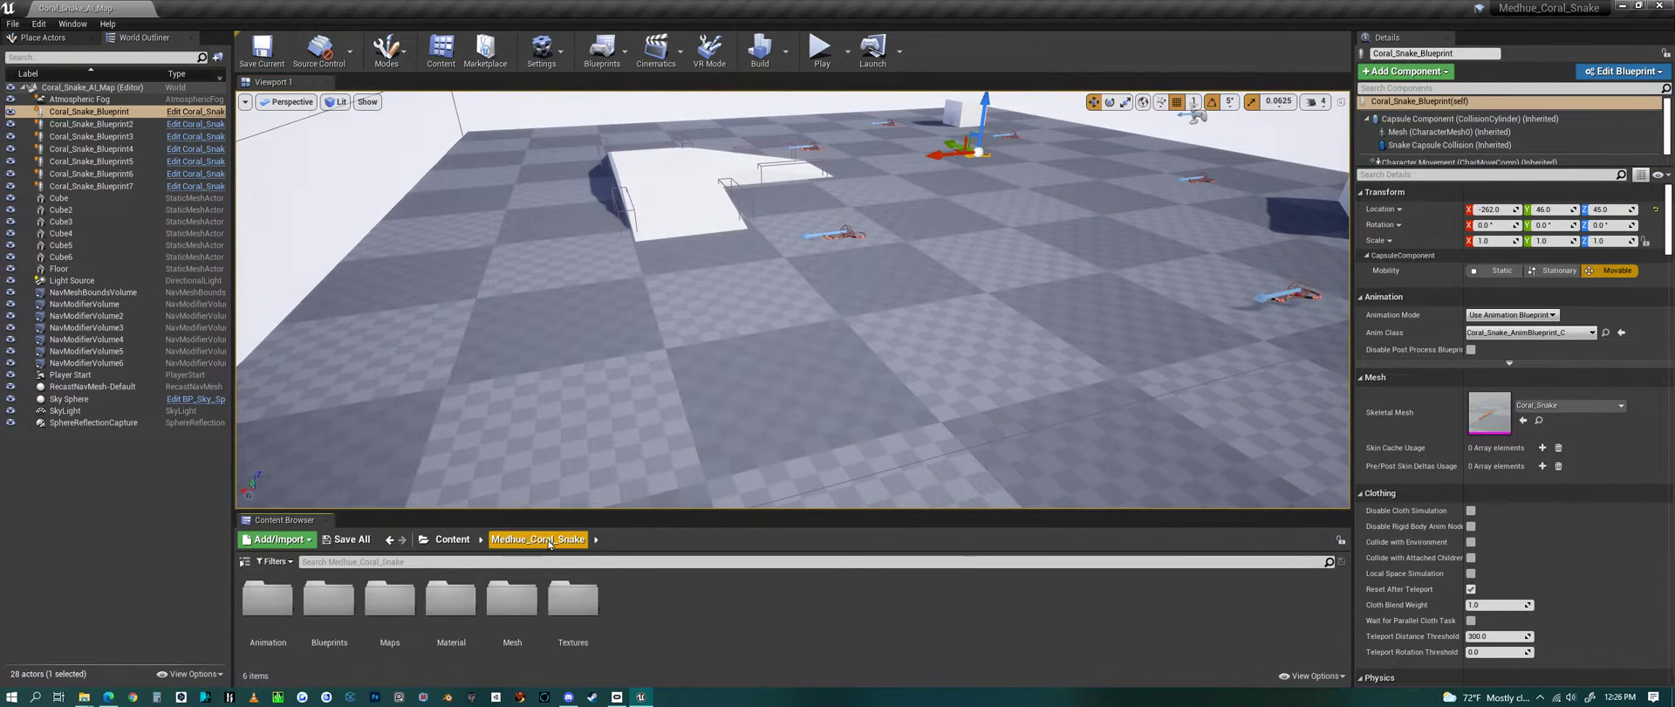
{"action": "double_click", "coordinate": [353, 621]}
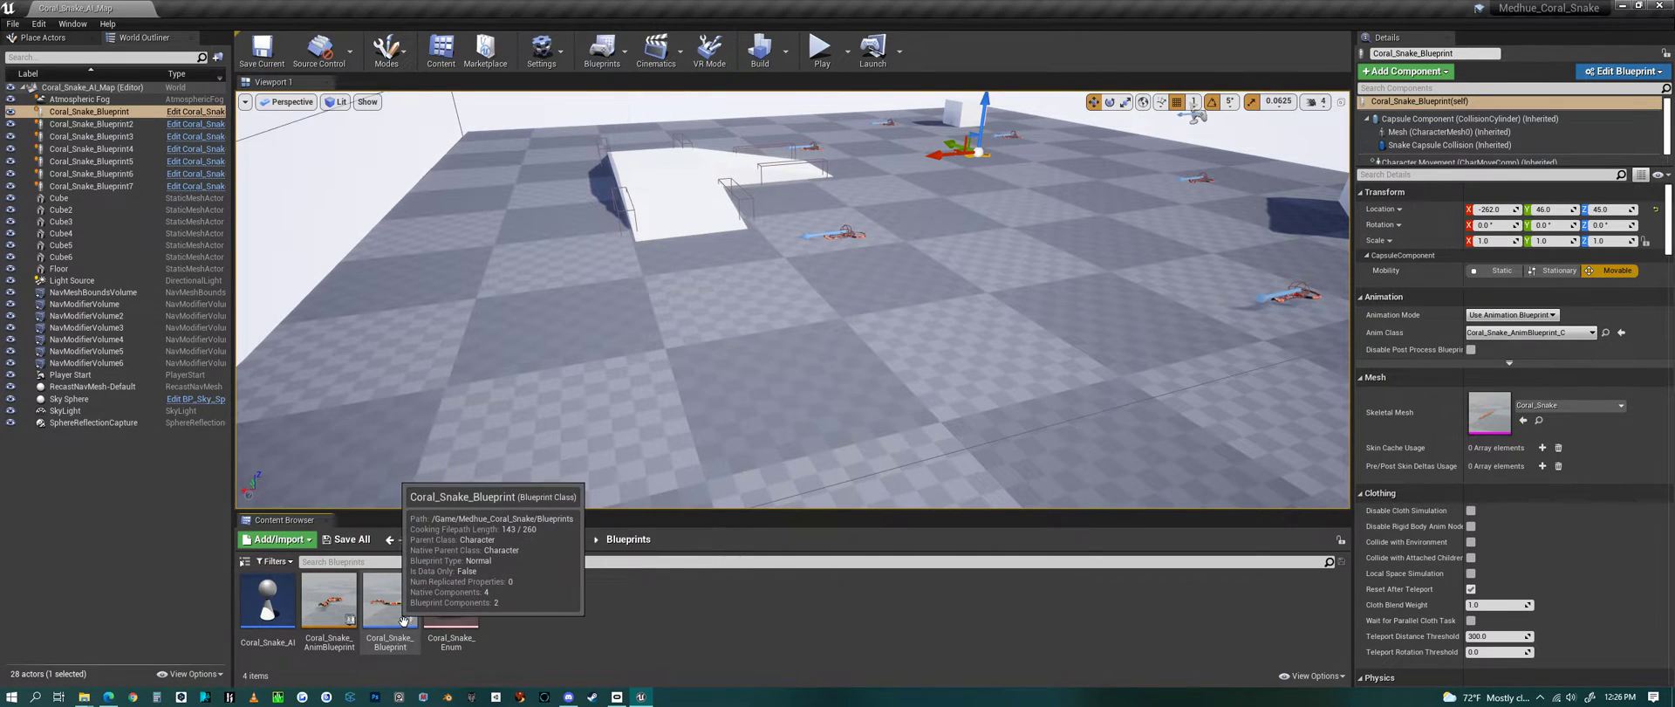
{"action": "double_click", "coordinate": [330, 600]}
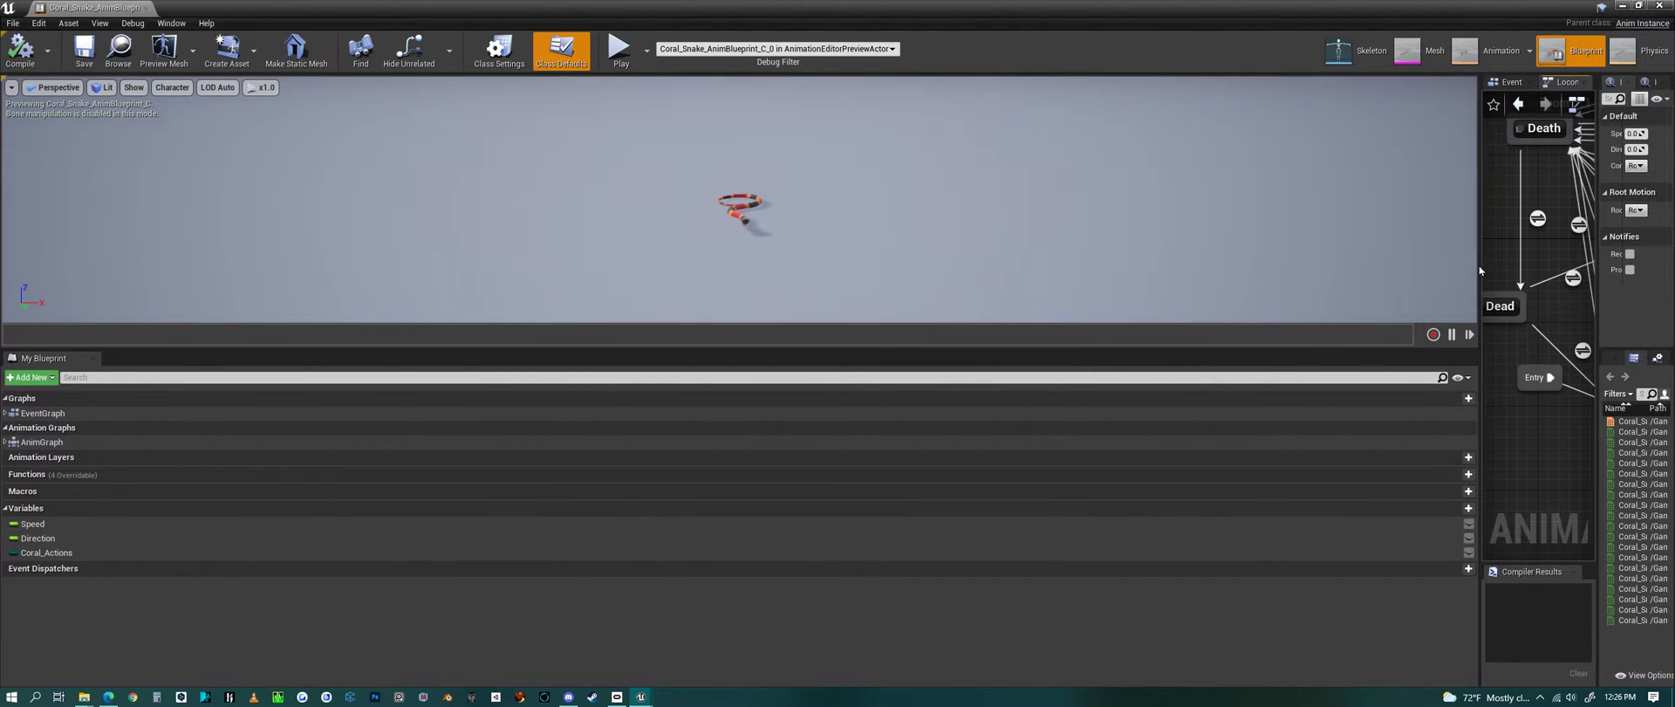
Resize the blueprint editor's layout to enlarge the Locomotion graph and widen the details area, and select all states and transitions.
{"action": "left_click_drag", "start_coordinate": [1487, 269], "coordinate": [358, 269]}
{"action": "scroll", "coordinate": [207, 196], "scroll_direction": "up", "scroll_amount": 5}
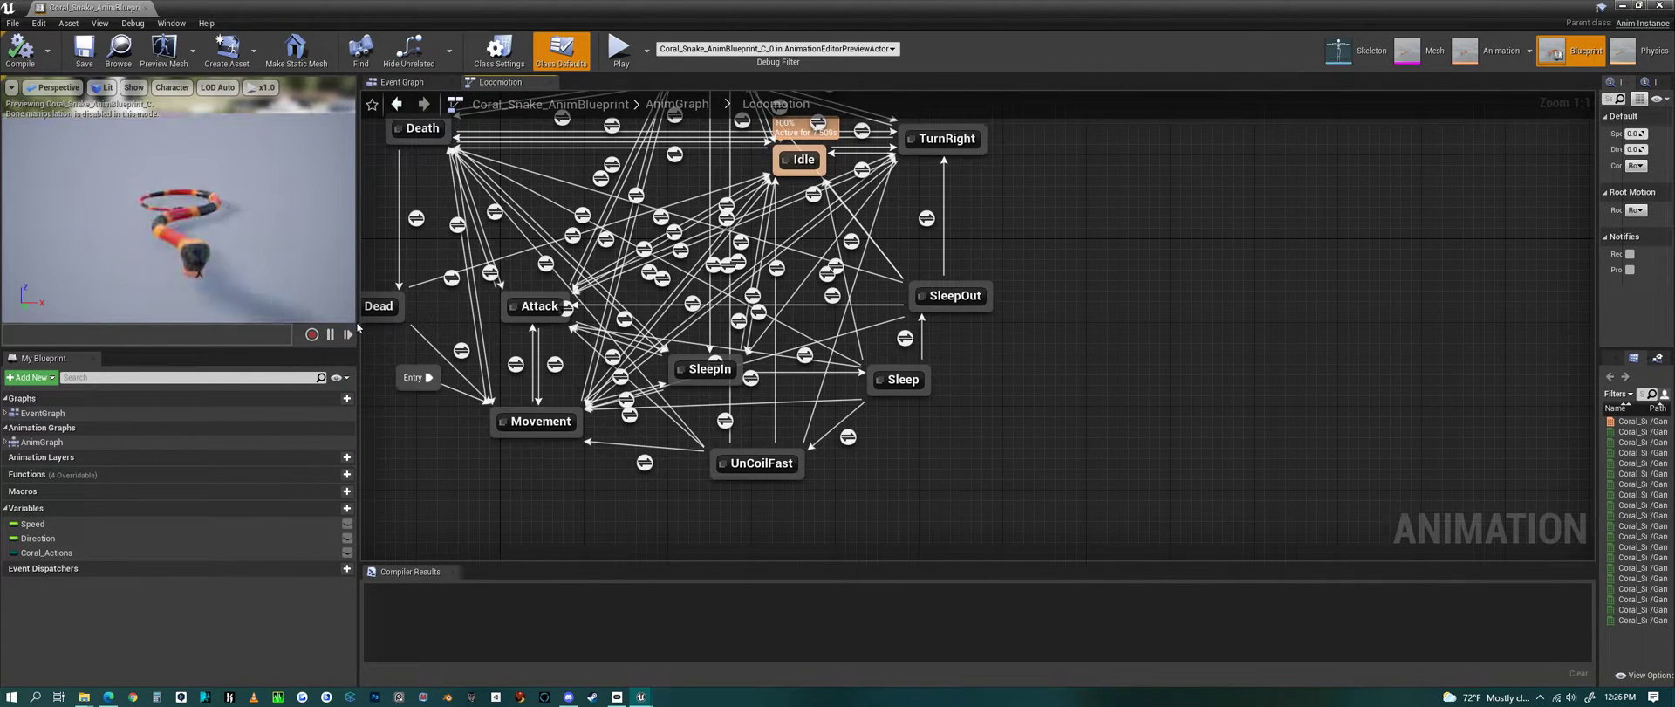
{"action": "right_click_drag", "start_coordinate": [930, 384], "coordinate": [1090, 431]}
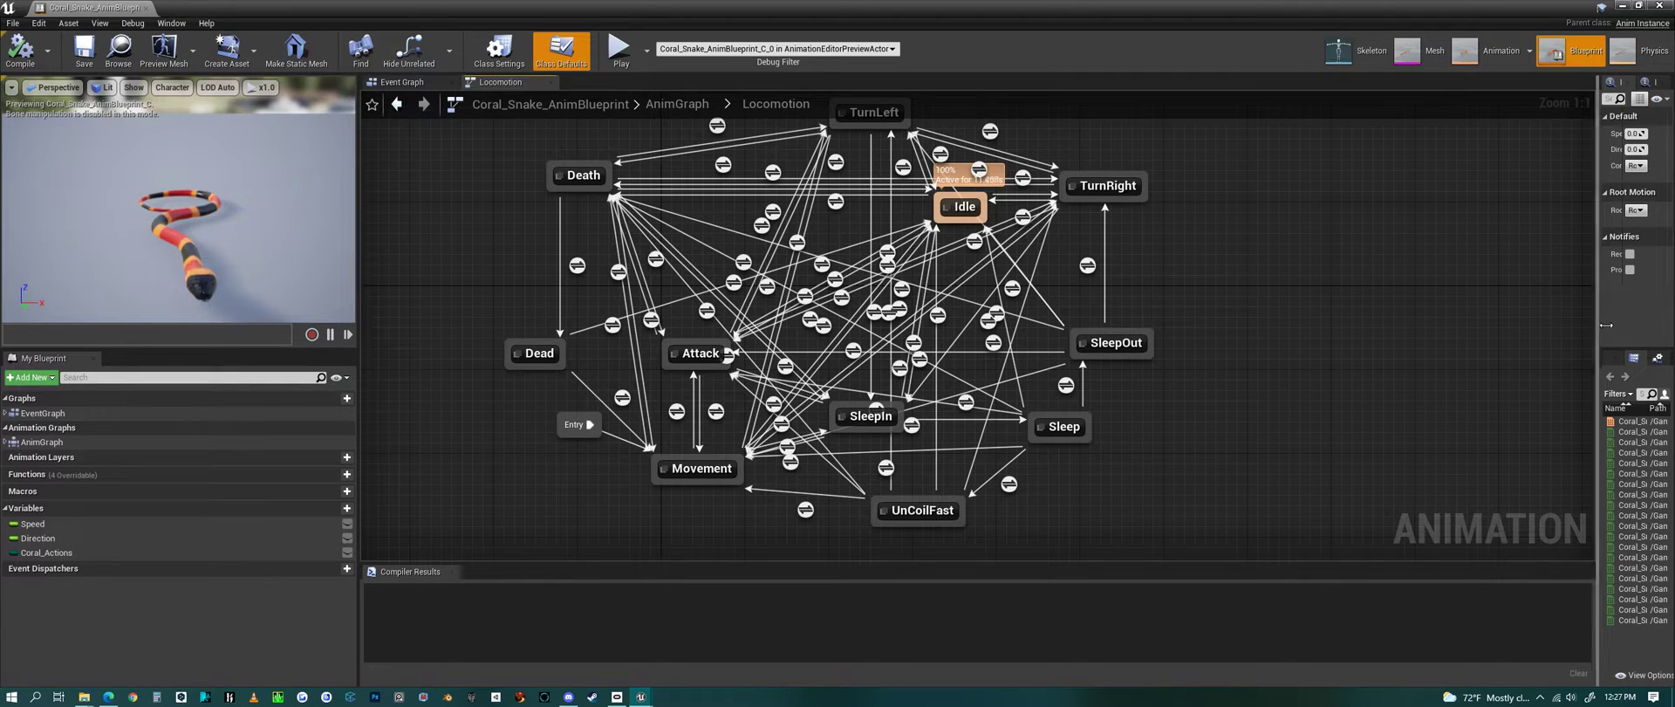
{"action": "left_click_drag", "start_coordinate": [1595, 323], "coordinate": [1293, 331]}
{"action": "scroll", "coordinate": [931, 453], "scroll_direction": "down", "scroll_amount": 1}
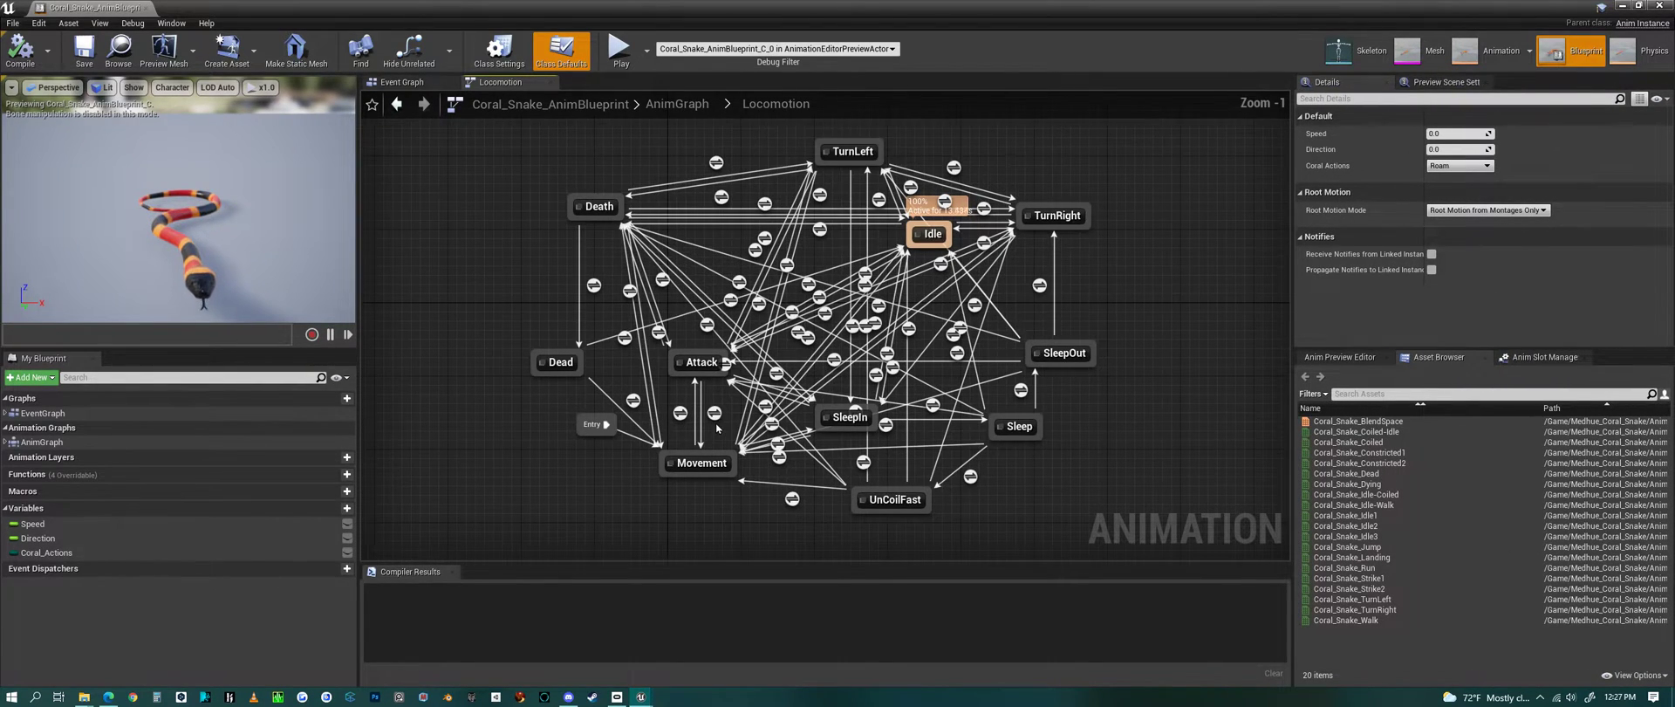
{"action": "left_click_drag", "start_coordinate": [459, 130], "coordinate": [1141, 521]}
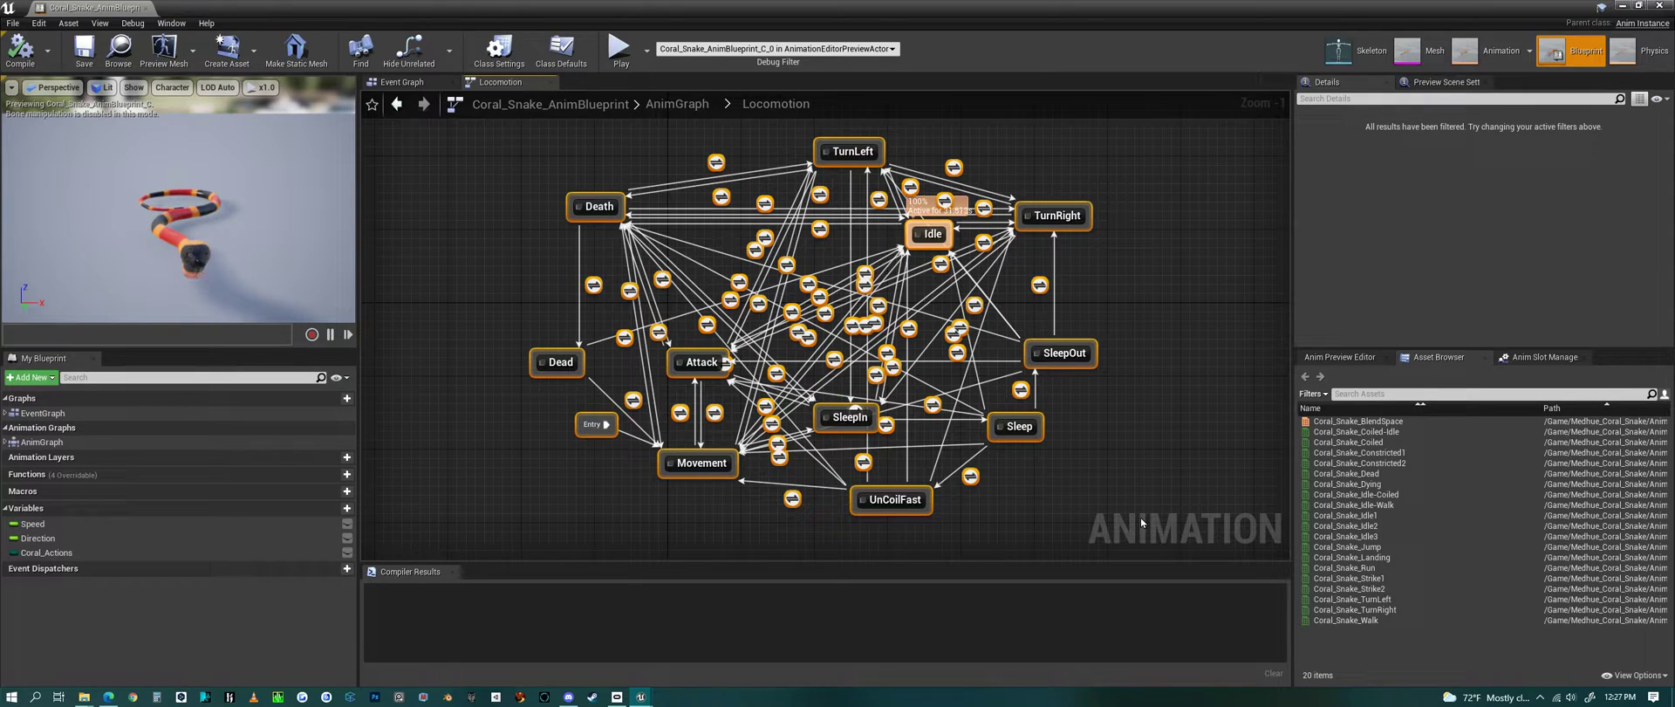
Inspect the UnCoilFast to TurnLeft and Sleep to Idle transition rules, returning to the Locomotion state machine after each.
{"action": "double_click", "coordinate": [853, 328]}
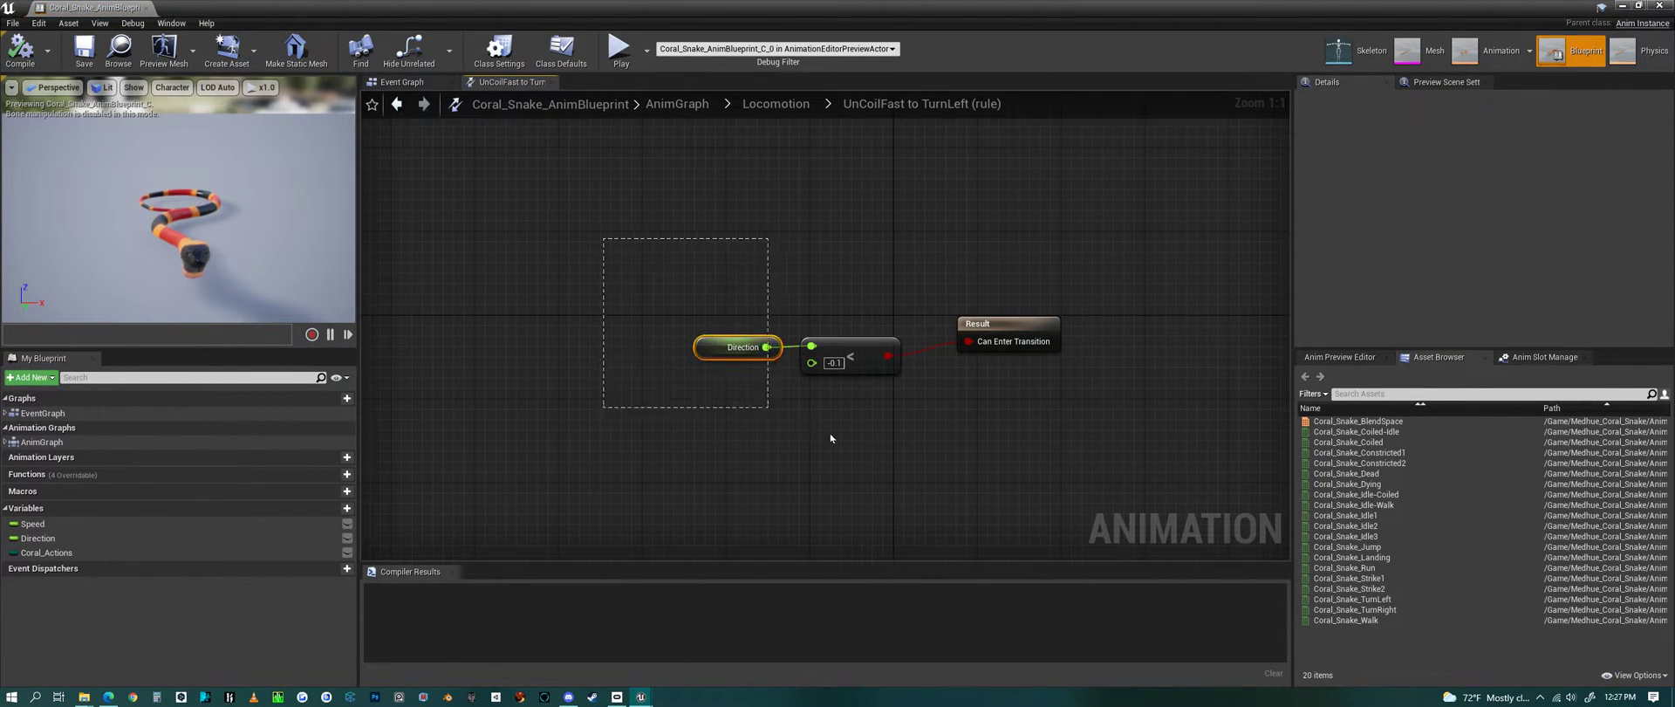
{"action": "left_click_drag", "start_coordinate": [831, 438], "coordinate": [1120, 460]}
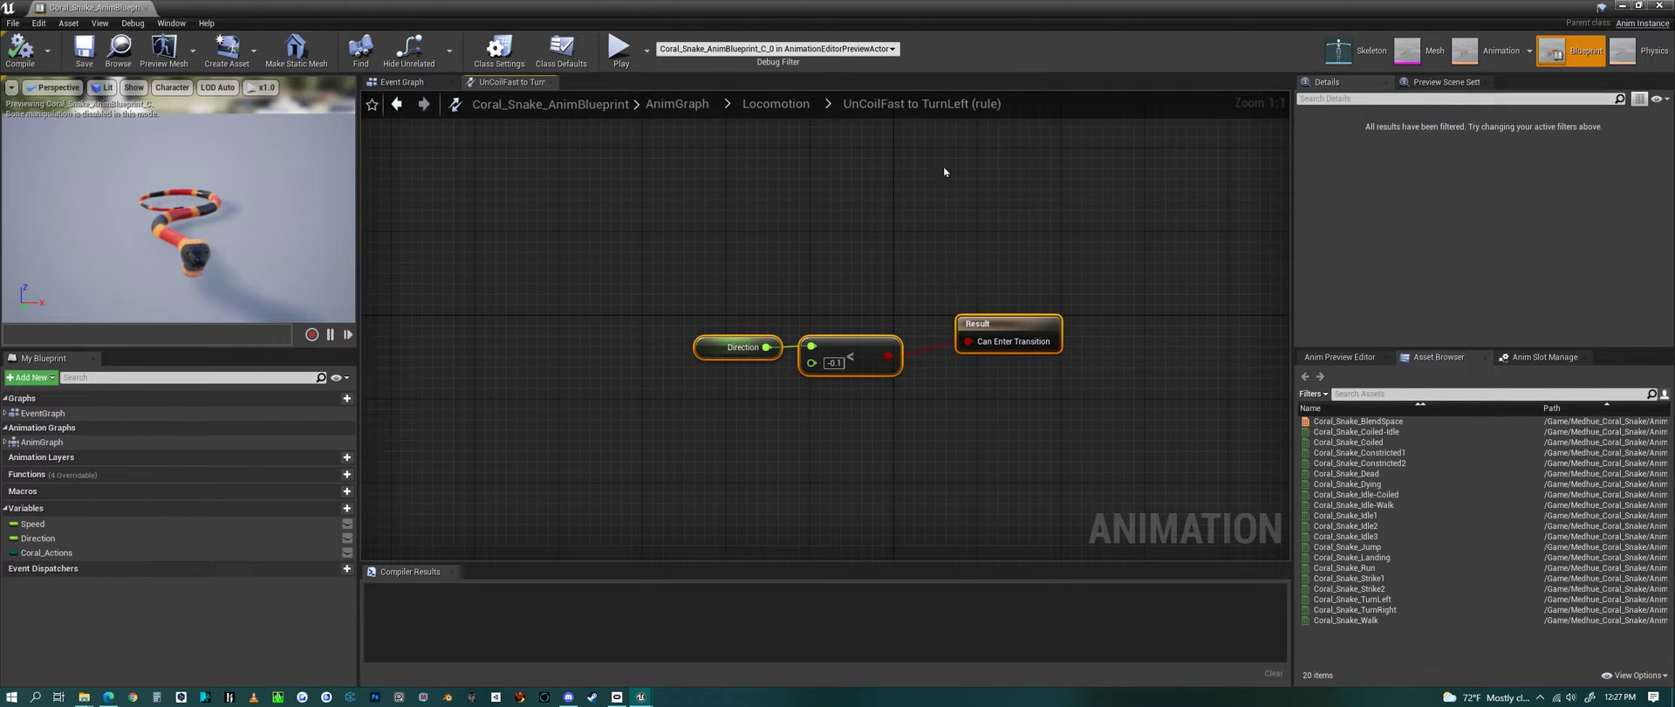
{"action": "left_click", "coordinate": [775, 105]}
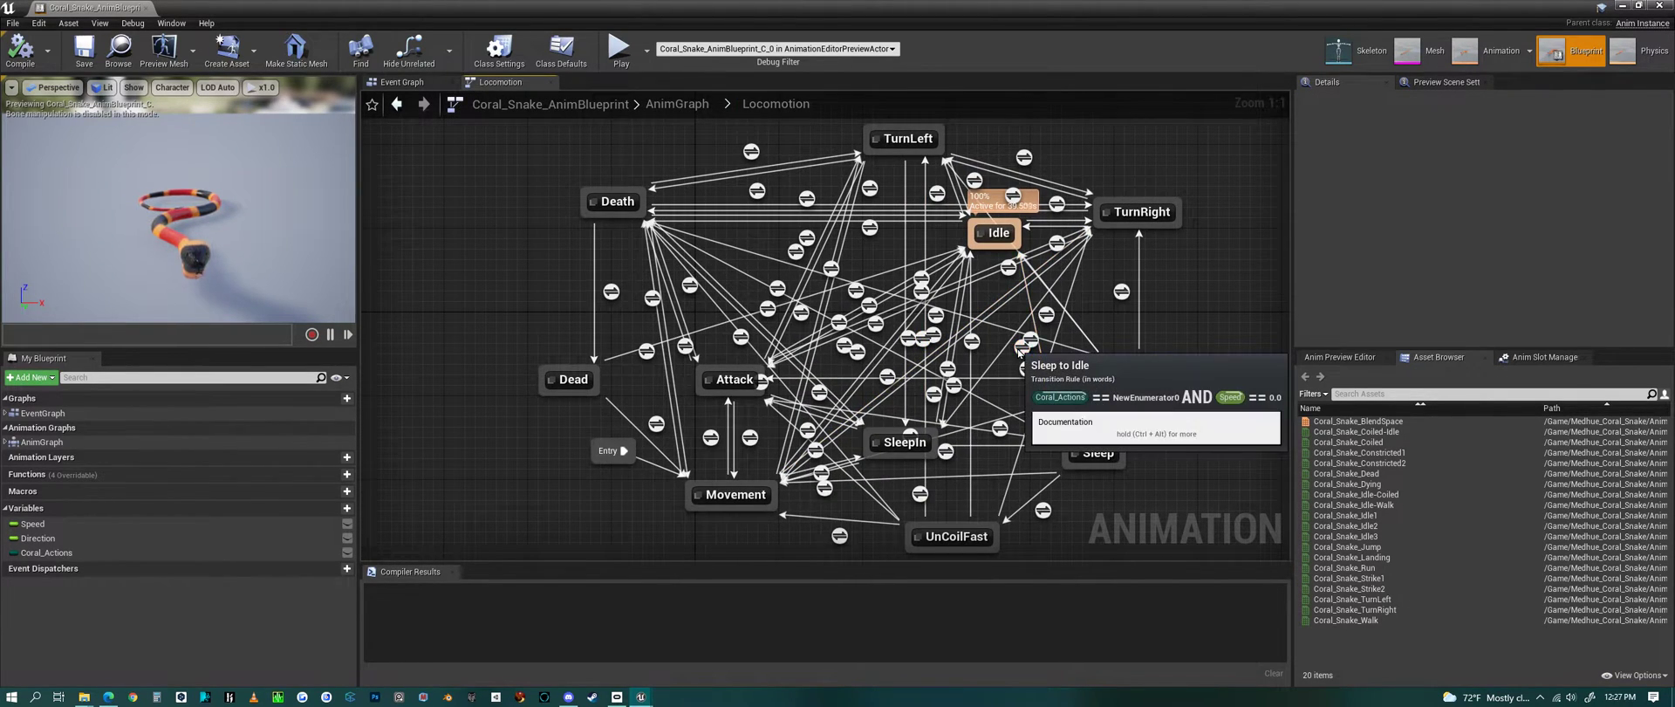
{"action": "double_click", "coordinate": [1020, 351]}
{"action": "left_click", "coordinate": [776, 104]}
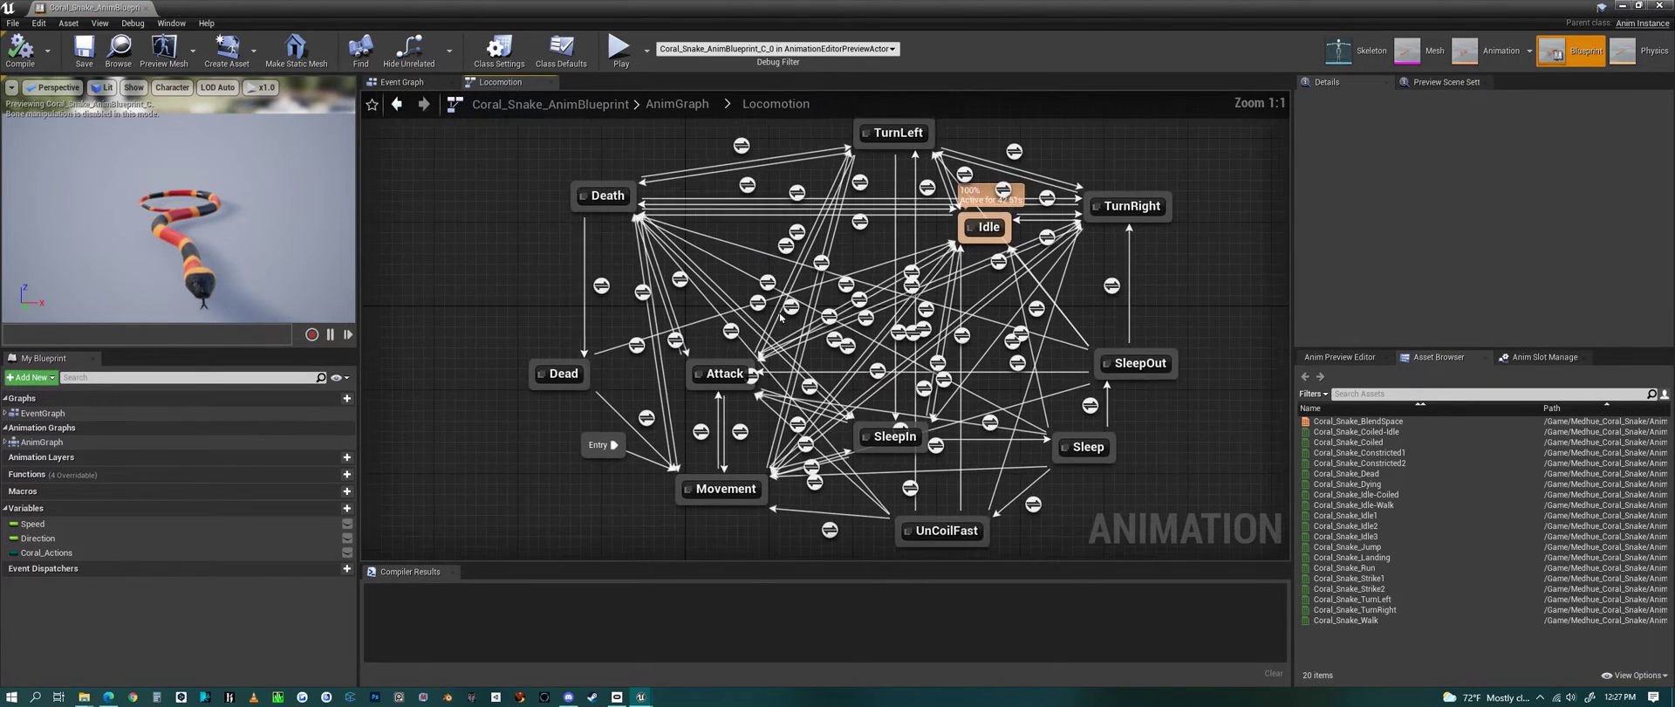
Inspect the animation node inside the Sleep state, and return to the Locomotion state machine.
{"action": "double_click", "coordinate": [1099, 457]}
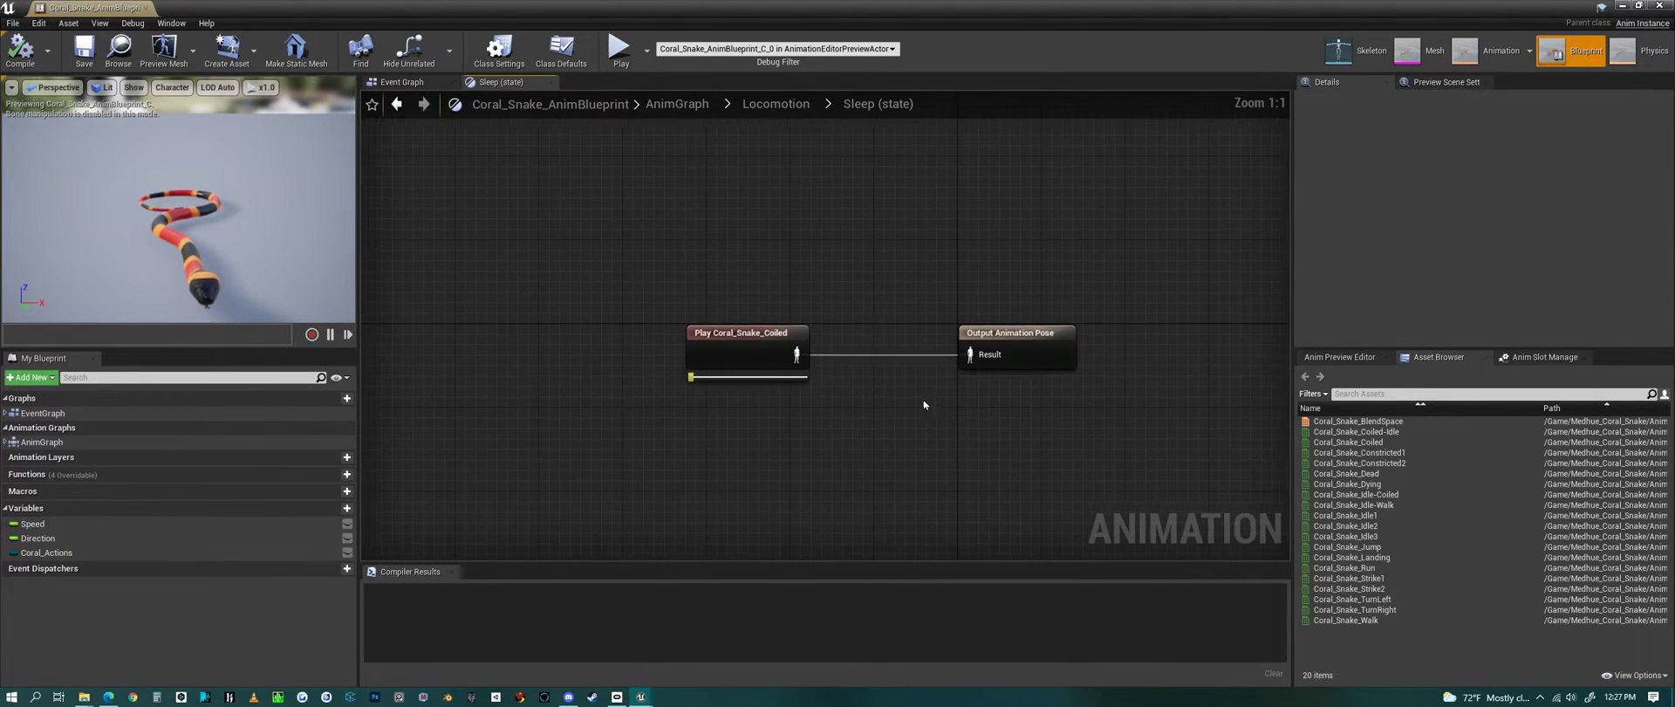
{"action": "left_click", "coordinate": [758, 364]}
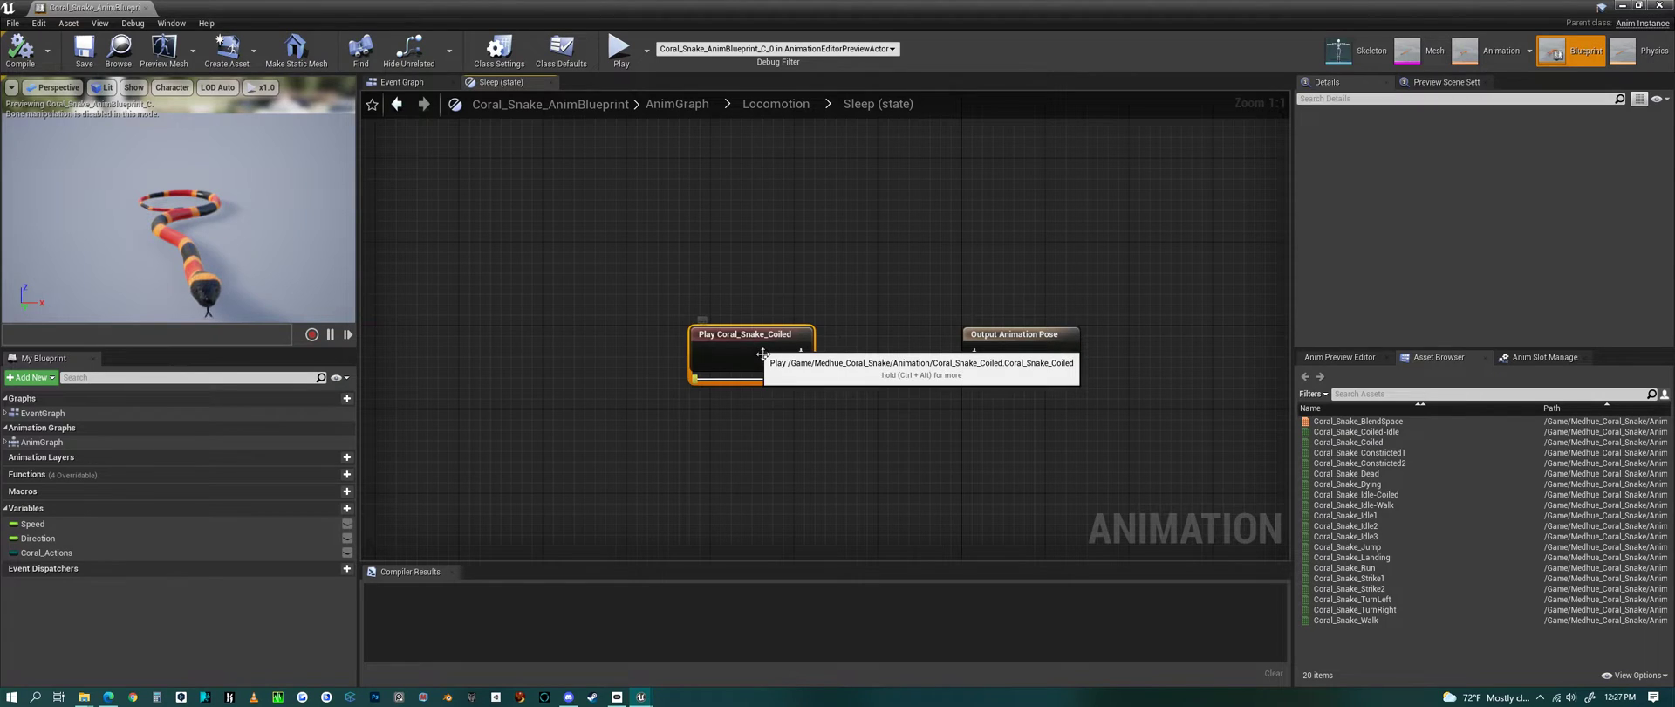
{"action": "left_click", "coordinate": [774, 104]}
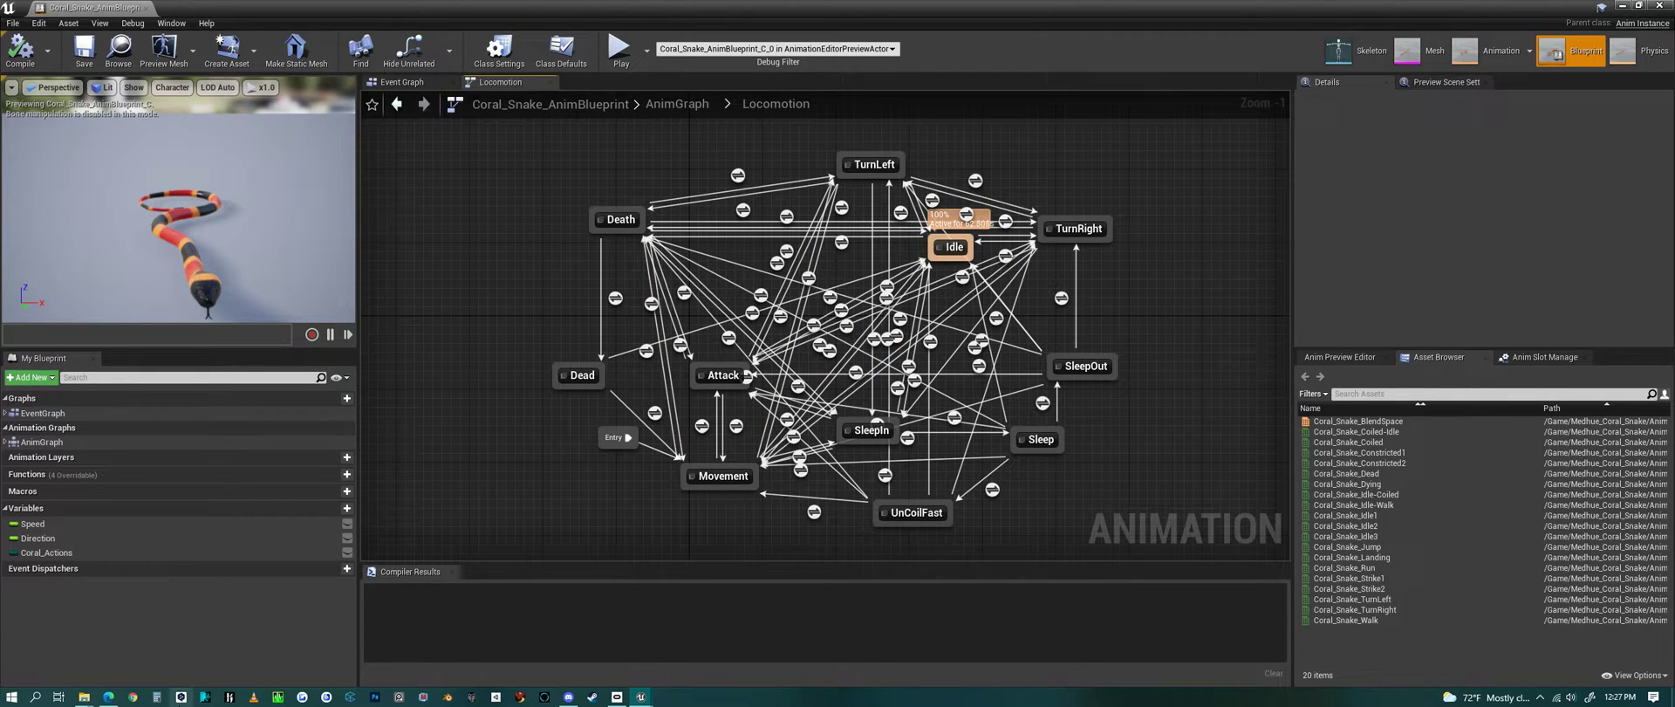
Minimize the animation blueprint editor, open Coral_Snake_Blueprint from the Blueprints folder, and bring its whole event graph into view.
{"action": "left_click", "coordinate": [1622, 6]}
{"action": "double_click", "coordinate": [389, 602]}
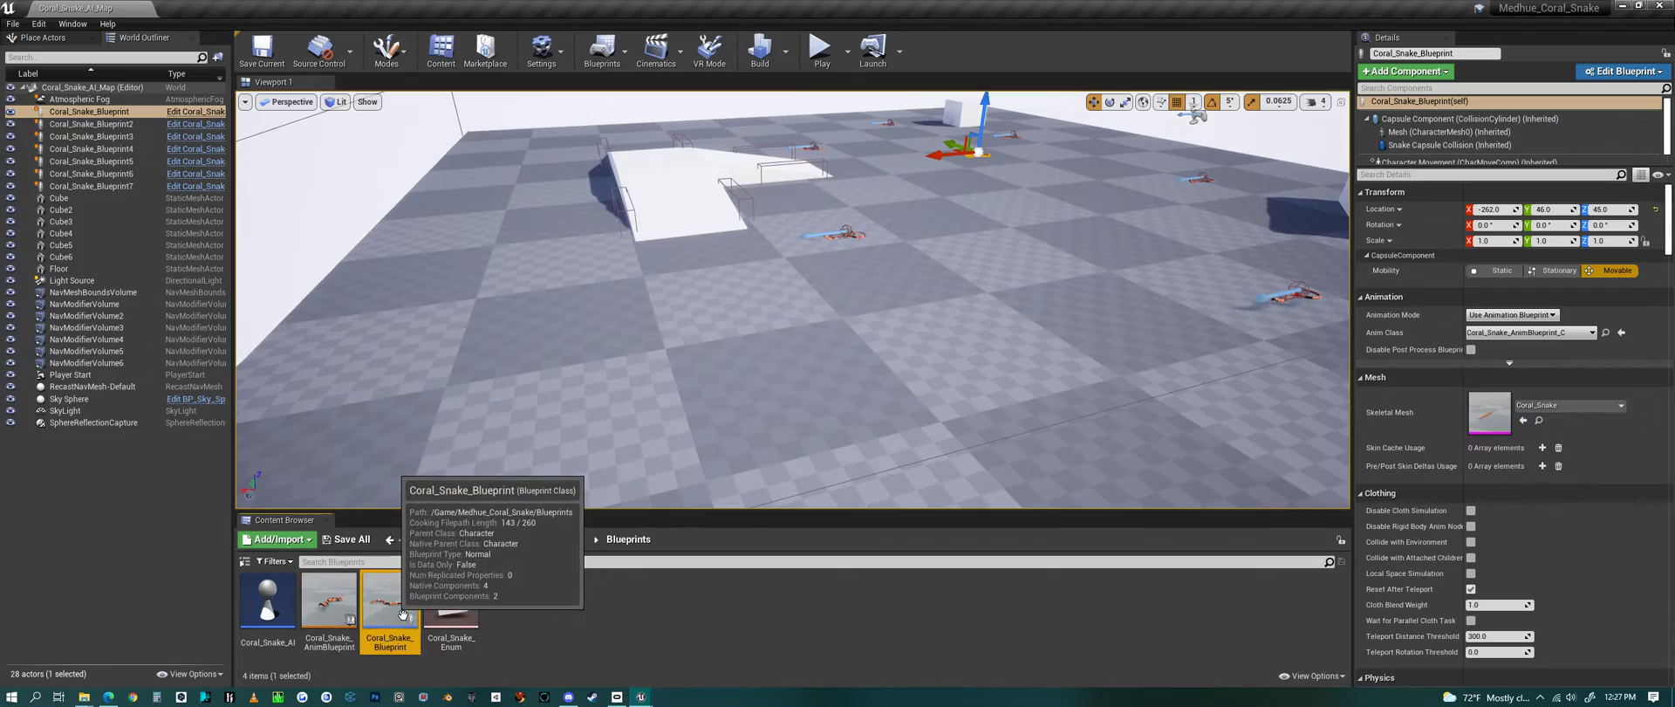
{"action": "scroll", "coordinate": [831, 473], "scroll_direction": "down", "scroll_amount": 10}
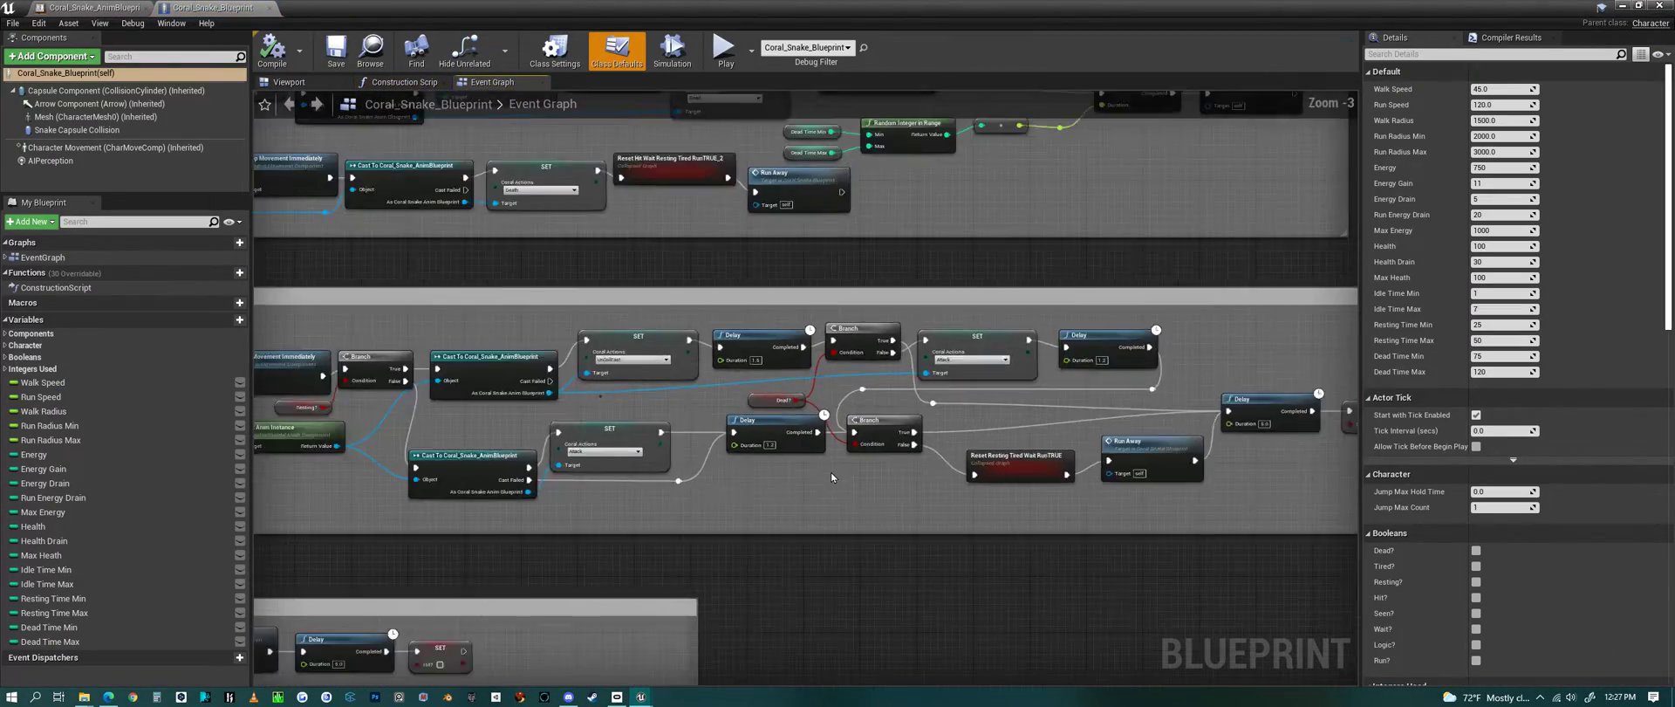
{"action": "right_click_drag", "start_coordinate": [1047, 363], "coordinate": [1196, 425]}
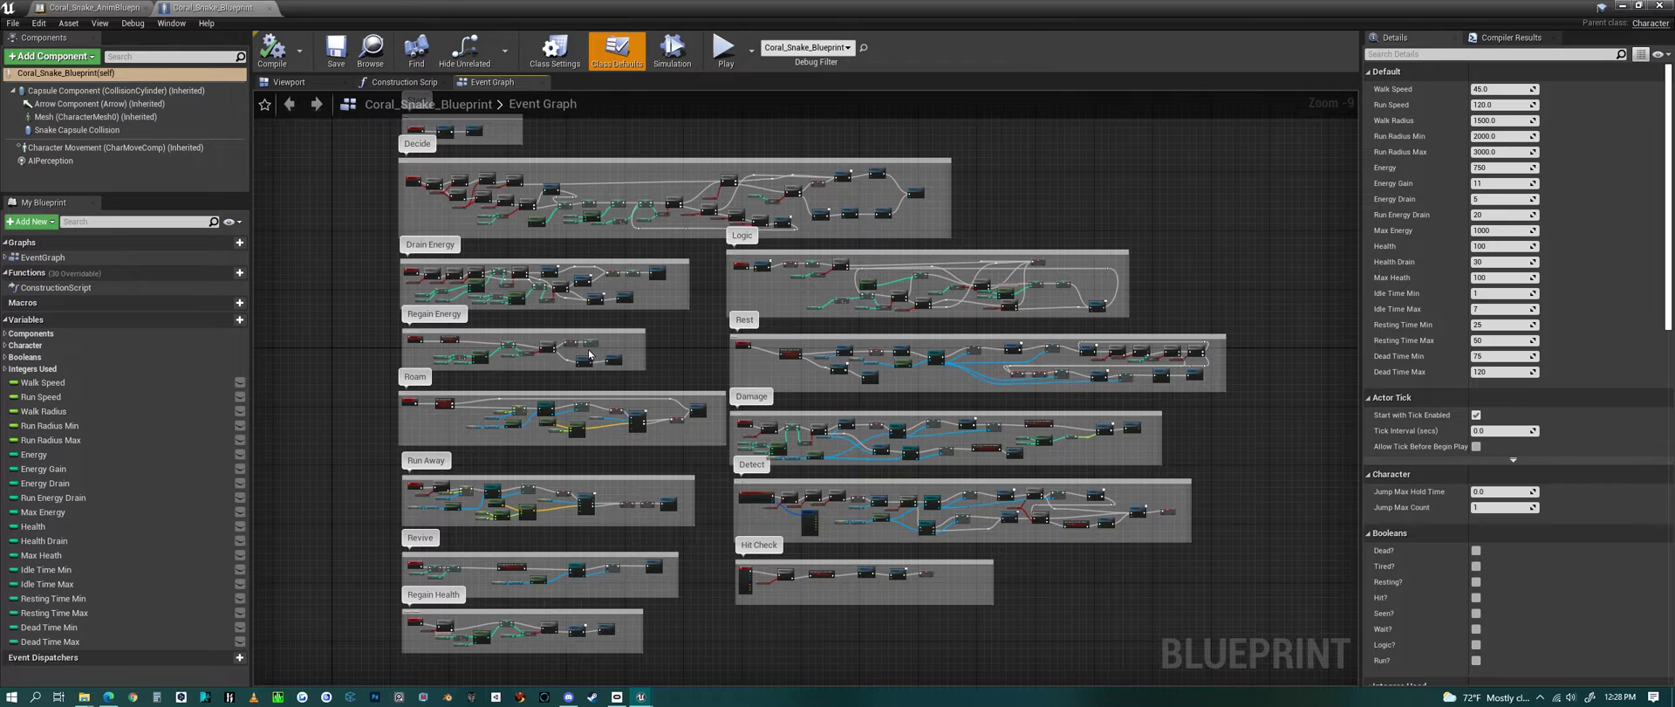
Review the event graph's comment groups by selecting their nodes in turn, from Decide and Drain Energy through Regain Health, Rest, Damage, Detect and Hit Check.
{"action": "left_click", "coordinate": [370, 161]}
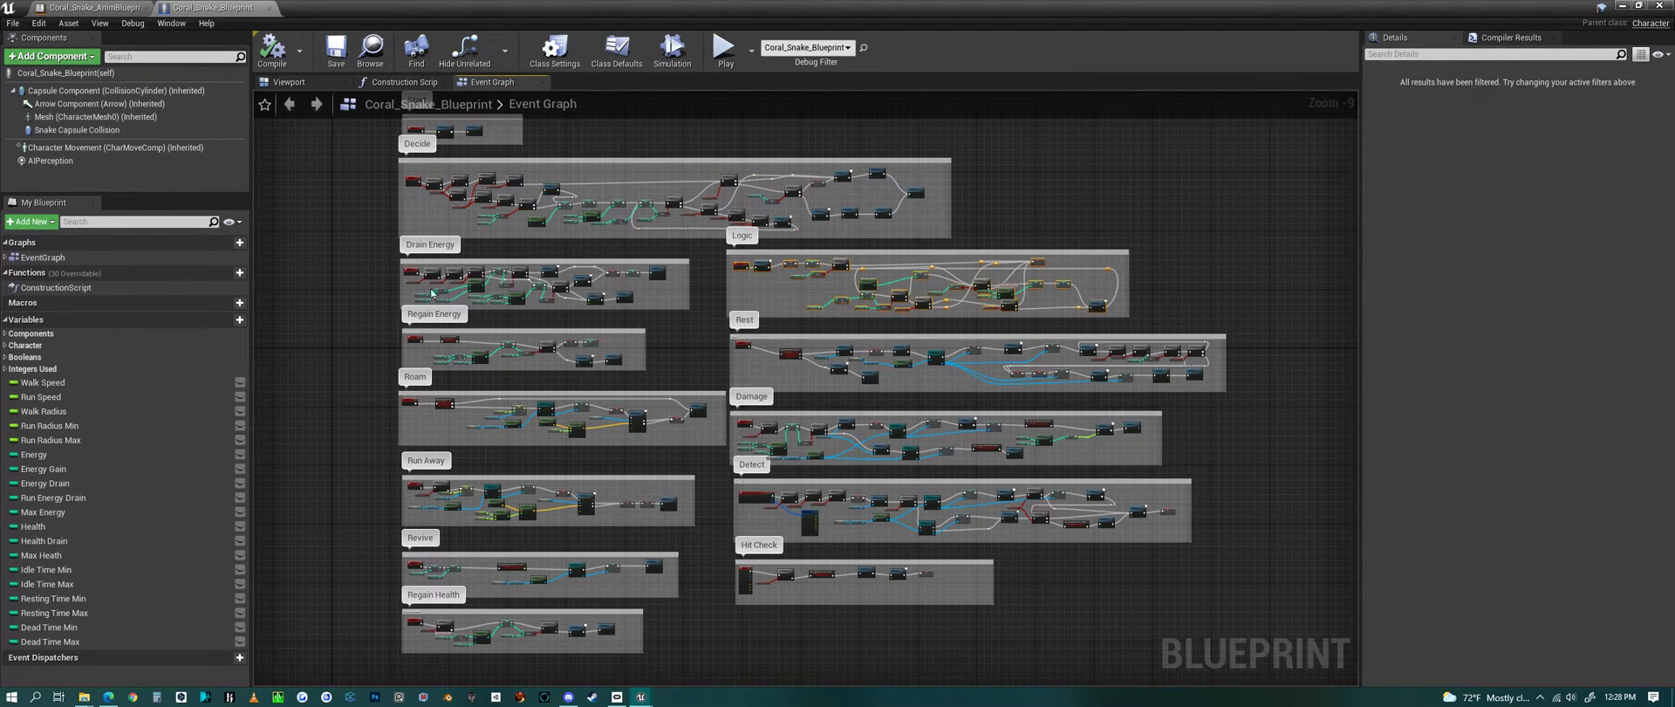
{"action": "left_click_drag", "start_coordinate": [427, 292], "coordinate": [716, 307]}
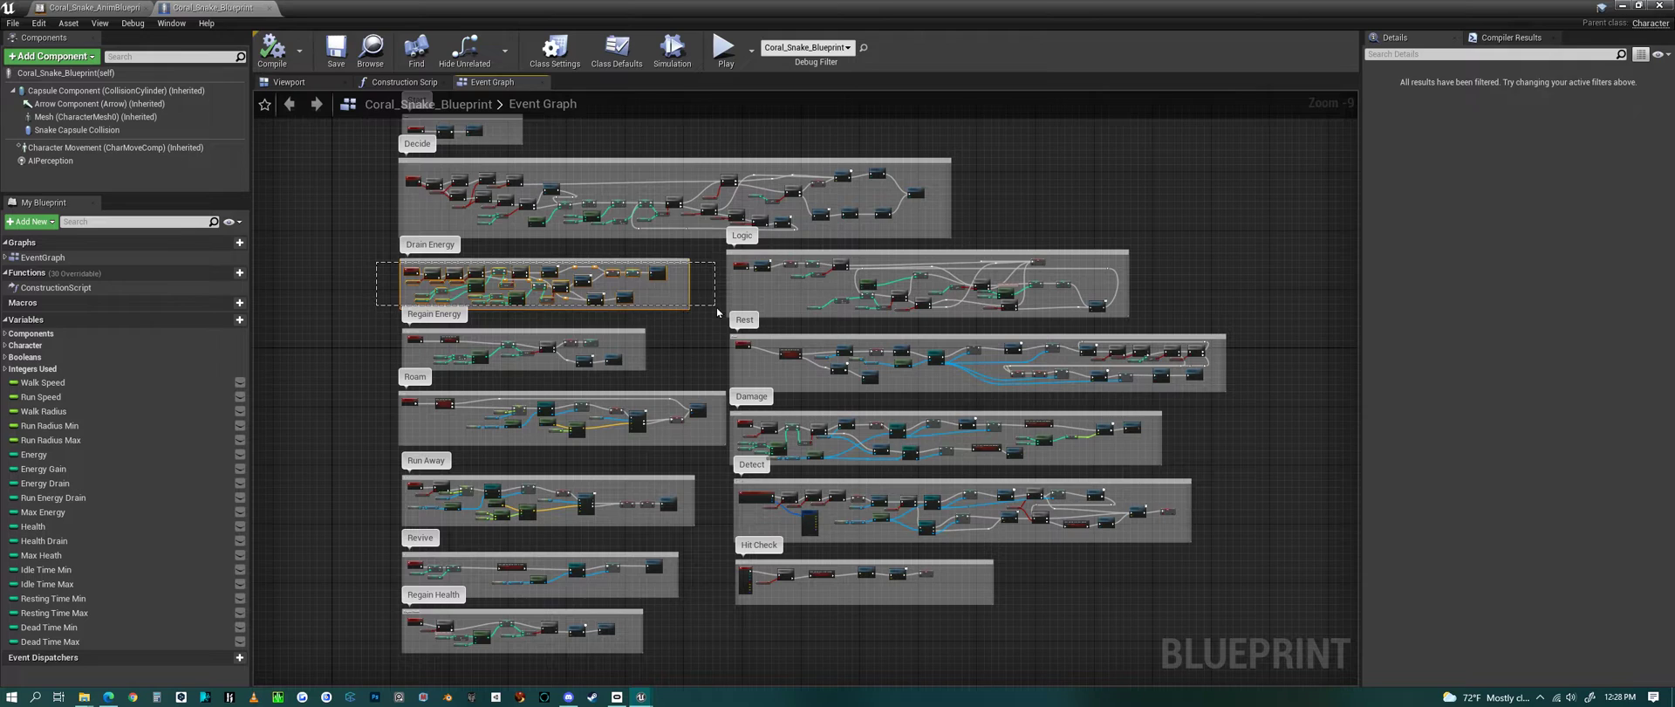
{"action": "left_click_drag", "start_coordinate": [364, 328], "coordinate": [607, 375]}
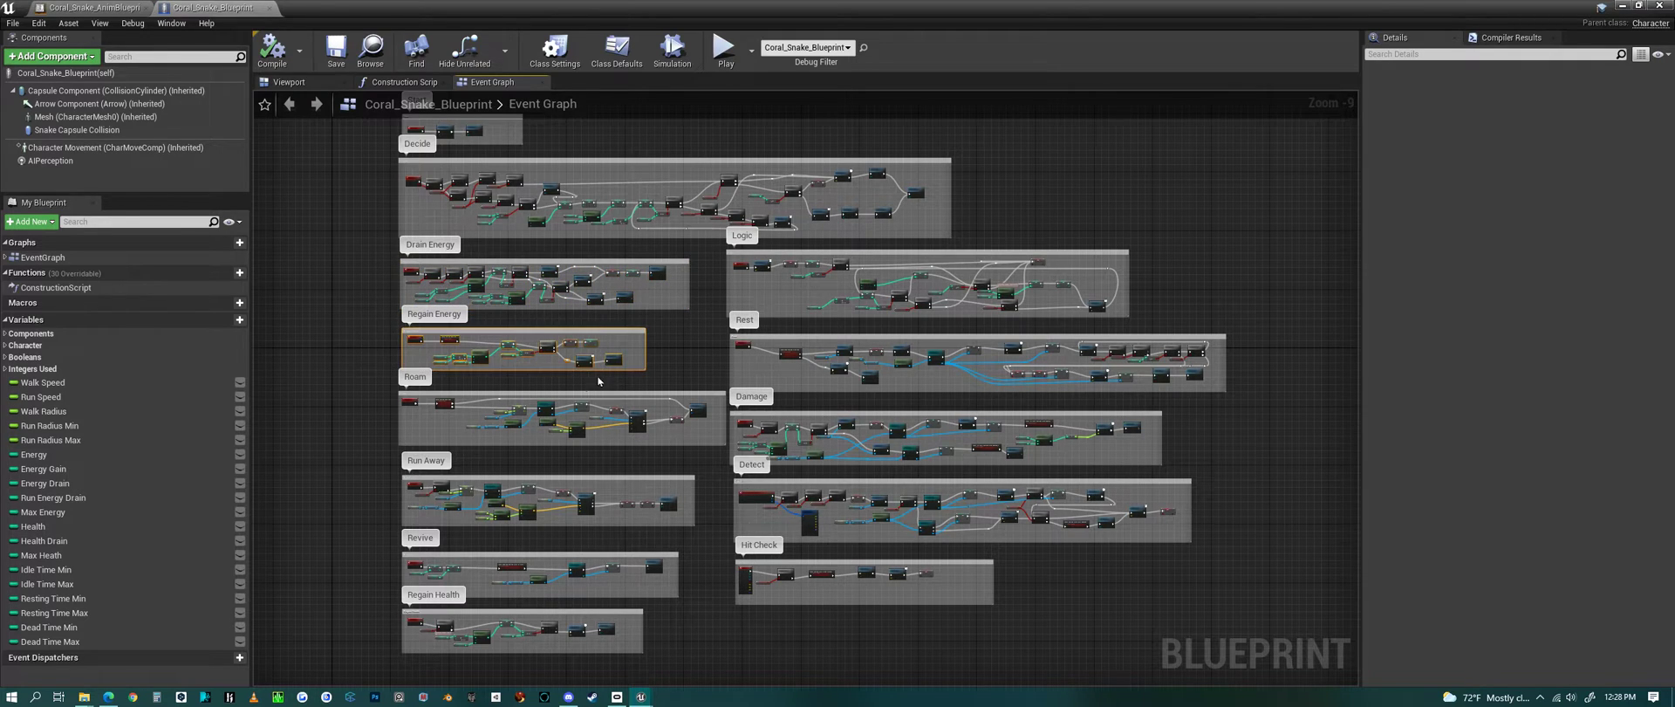
{"action": "left_click_drag", "start_coordinate": [356, 396], "coordinate": [680, 442]}
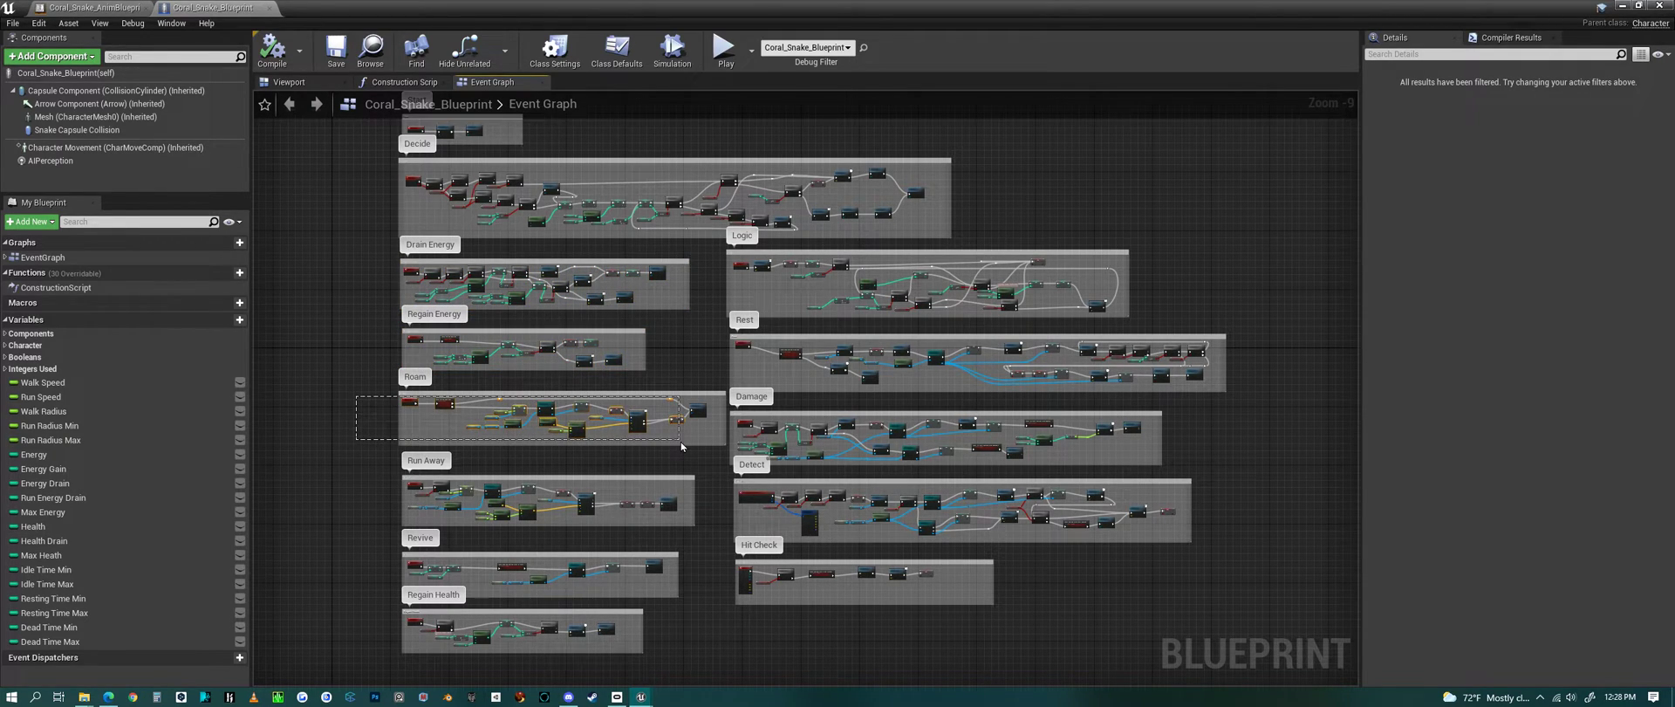
{"action": "left_click_drag", "start_coordinate": [375, 485], "coordinate": [1145, 539]}
{"action": "left_click_drag", "start_coordinate": [384, 561], "coordinate": [685, 587]}
{"action": "mouse_move", "coordinate": [375, 617]}
{"action": "left_mouse_down"}
{"action": "mouse_move", "coordinate": [568, 642]}
{"action": "mouse_move", "coordinate": [730, 633]}
{"action": "left_mouse_up"}
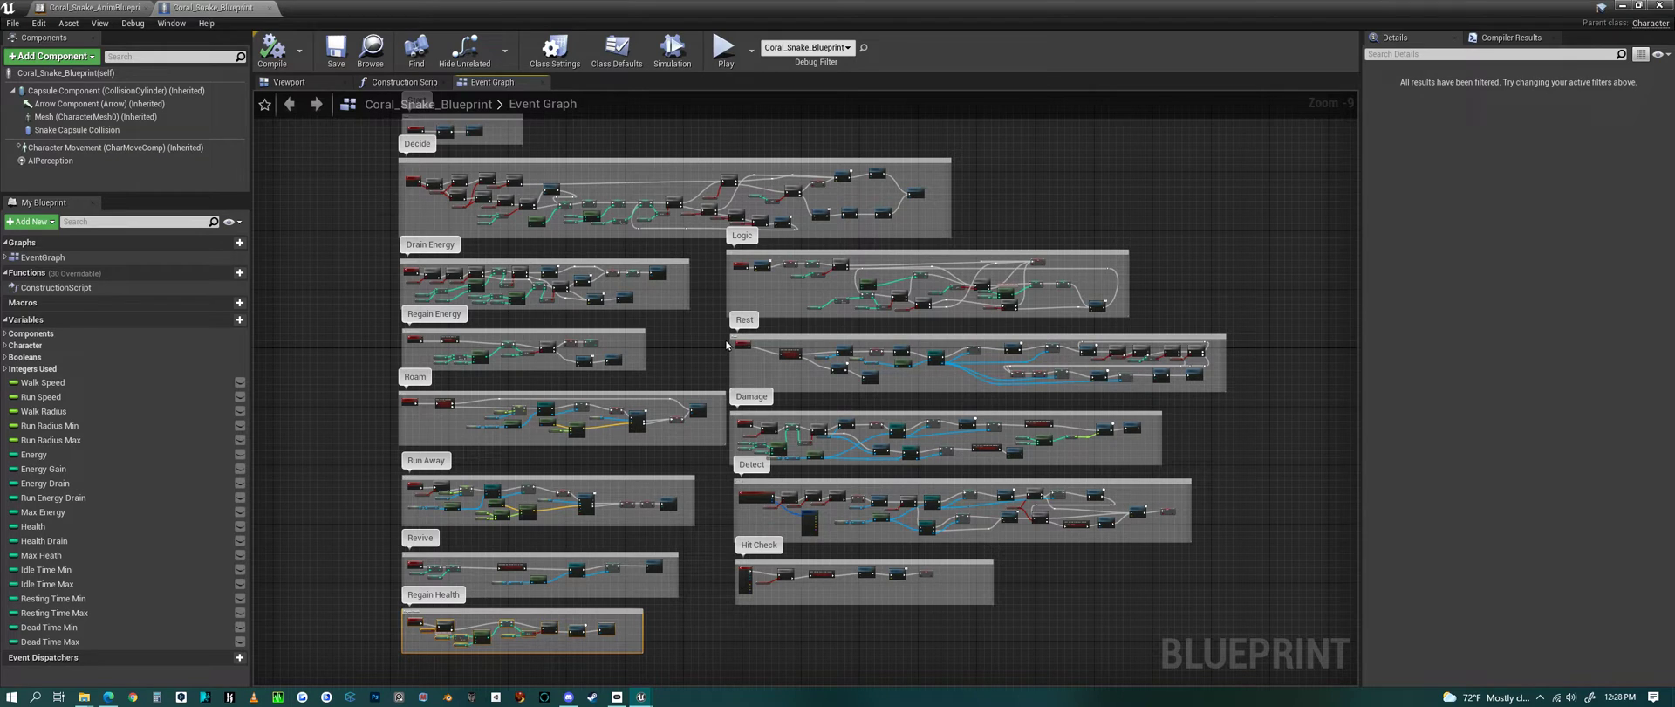
{"action": "mouse_move", "coordinate": [727, 345]}
{"action": "left_mouse_down"}
{"action": "mouse_move", "coordinate": [1182, 375]}
{"action": "mouse_move", "coordinate": [1186, 428]}
{"action": "mouse_move", "coordinate": [757, 463]}
{"action": "mouse_move", "coordinate": [784, 511]}
{"action": "mouse_move", "coordinate": [1185, 541]}
{"action": "left_mouse_up"}
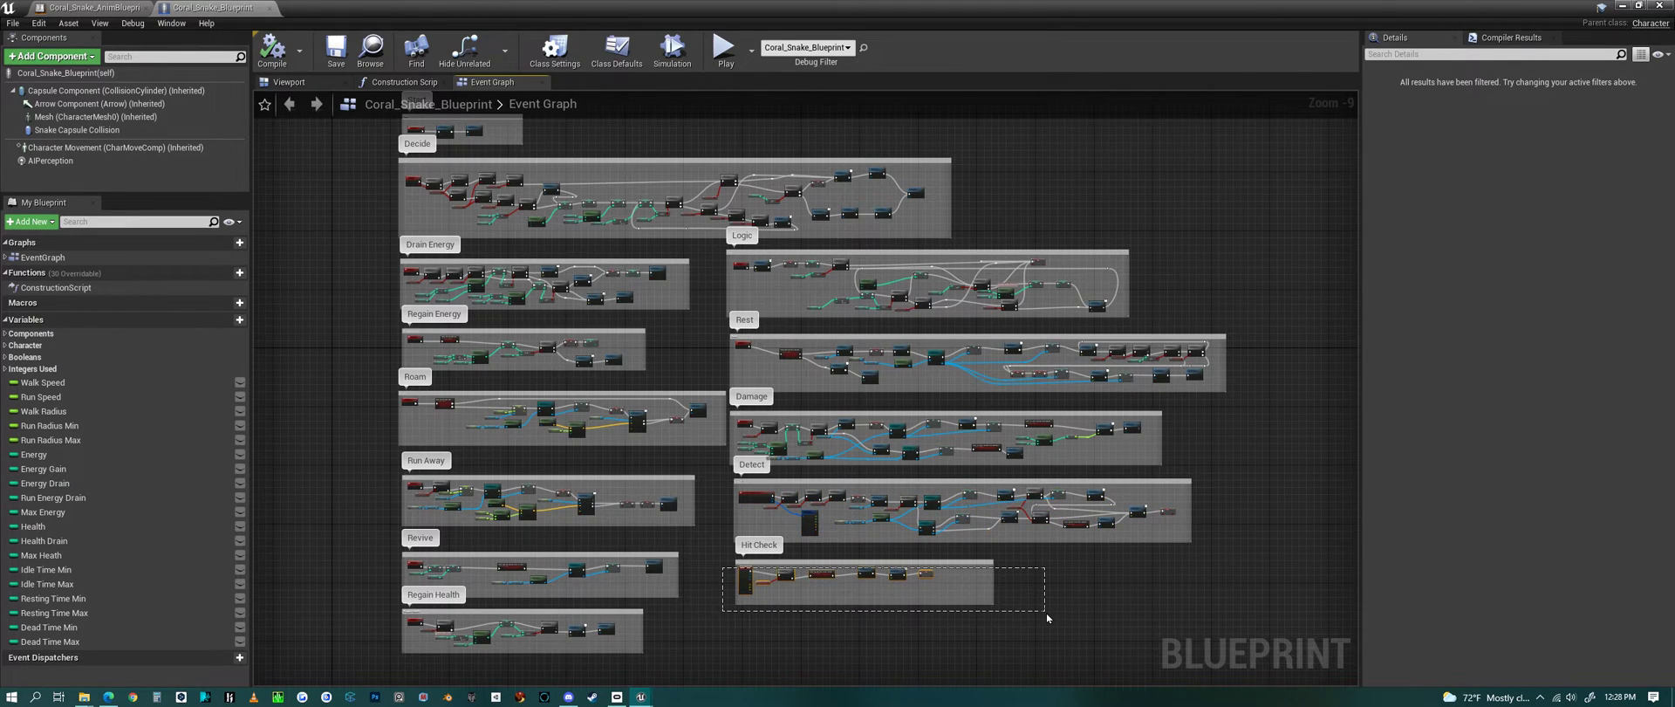
Examine the blueprint's default variables and the AIPerception component's sight radius, lose sight radius and peripheral vision settings.
{"action": "left_click", "coordinate": [91, 74]}
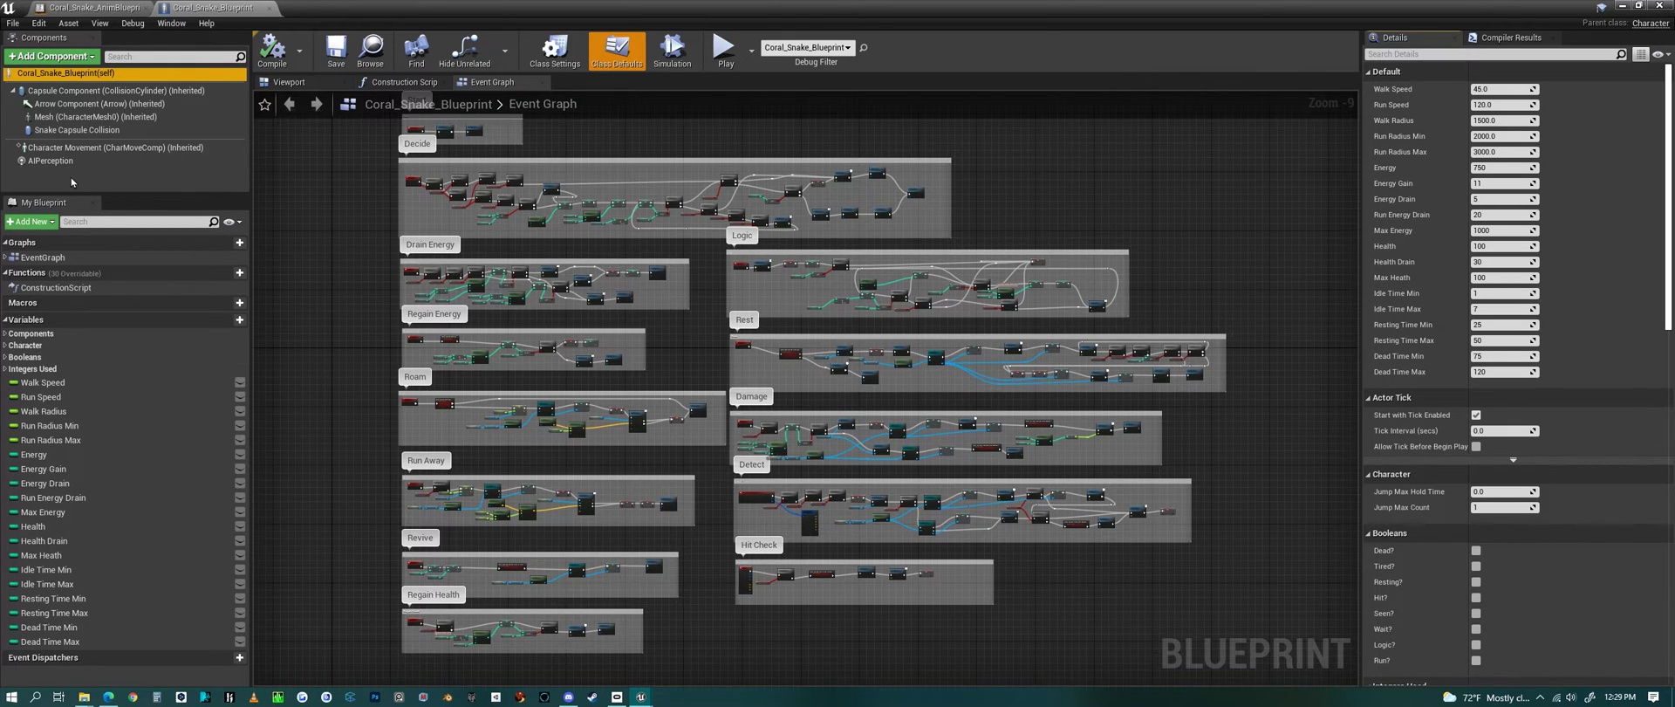
{"action": "left_click", "coordinate": [50, 161]}
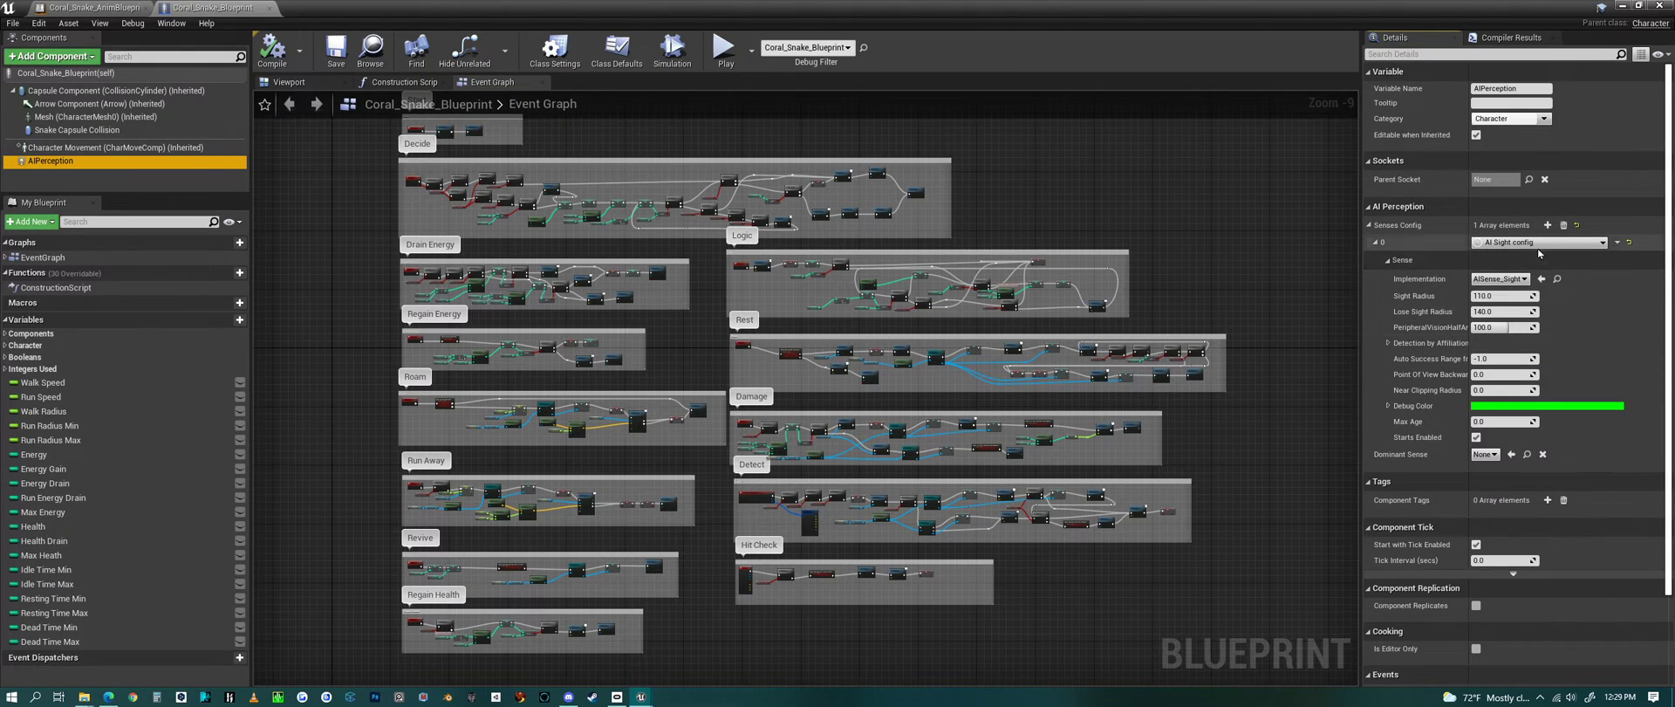
{"action": "left_click", "coordinate": [1510, 298]}
{"action": "left_click", "coordinate": [1509, 298]}
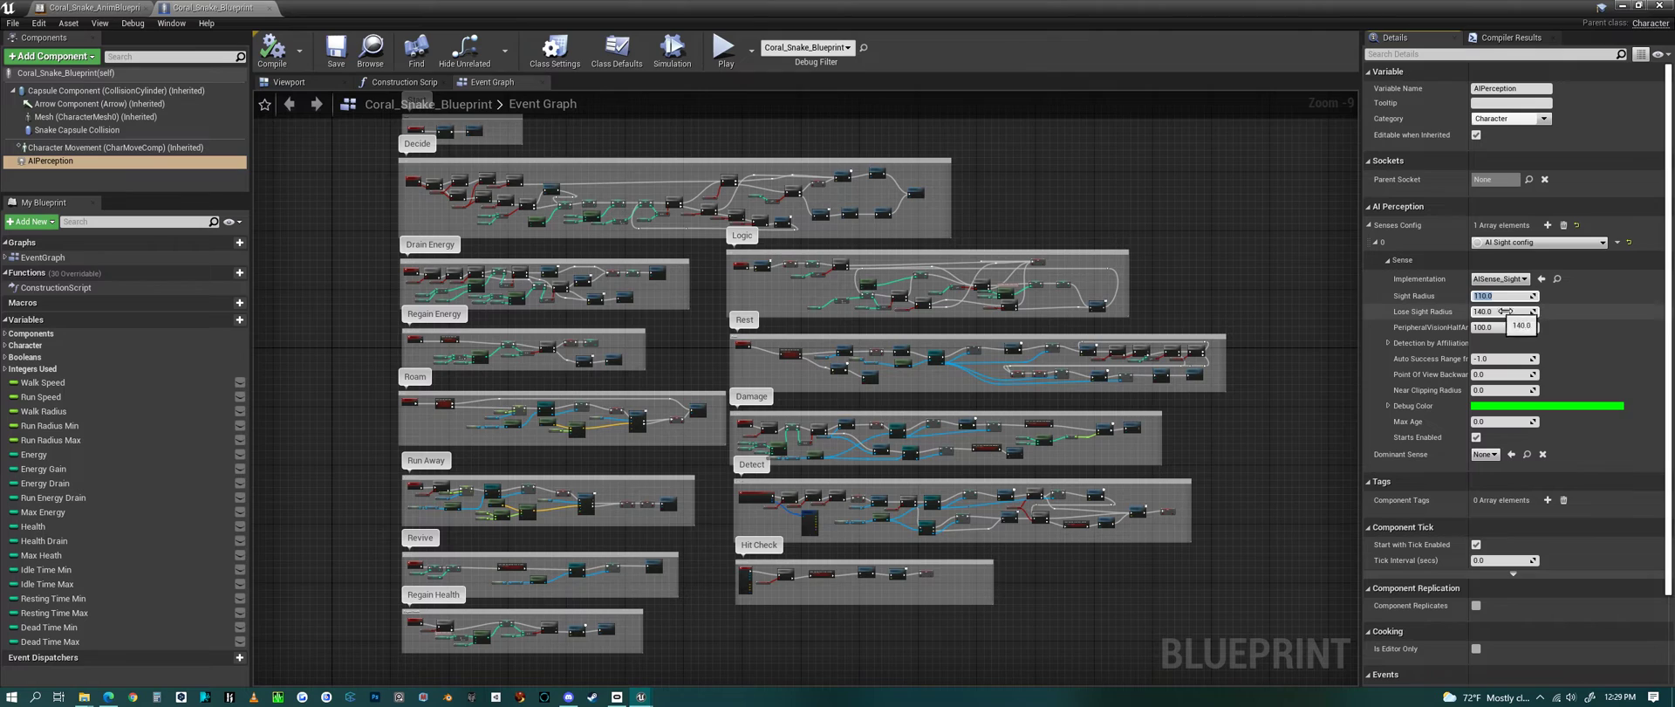
{"action": "left_click", "coordinate": [1494, 312]}
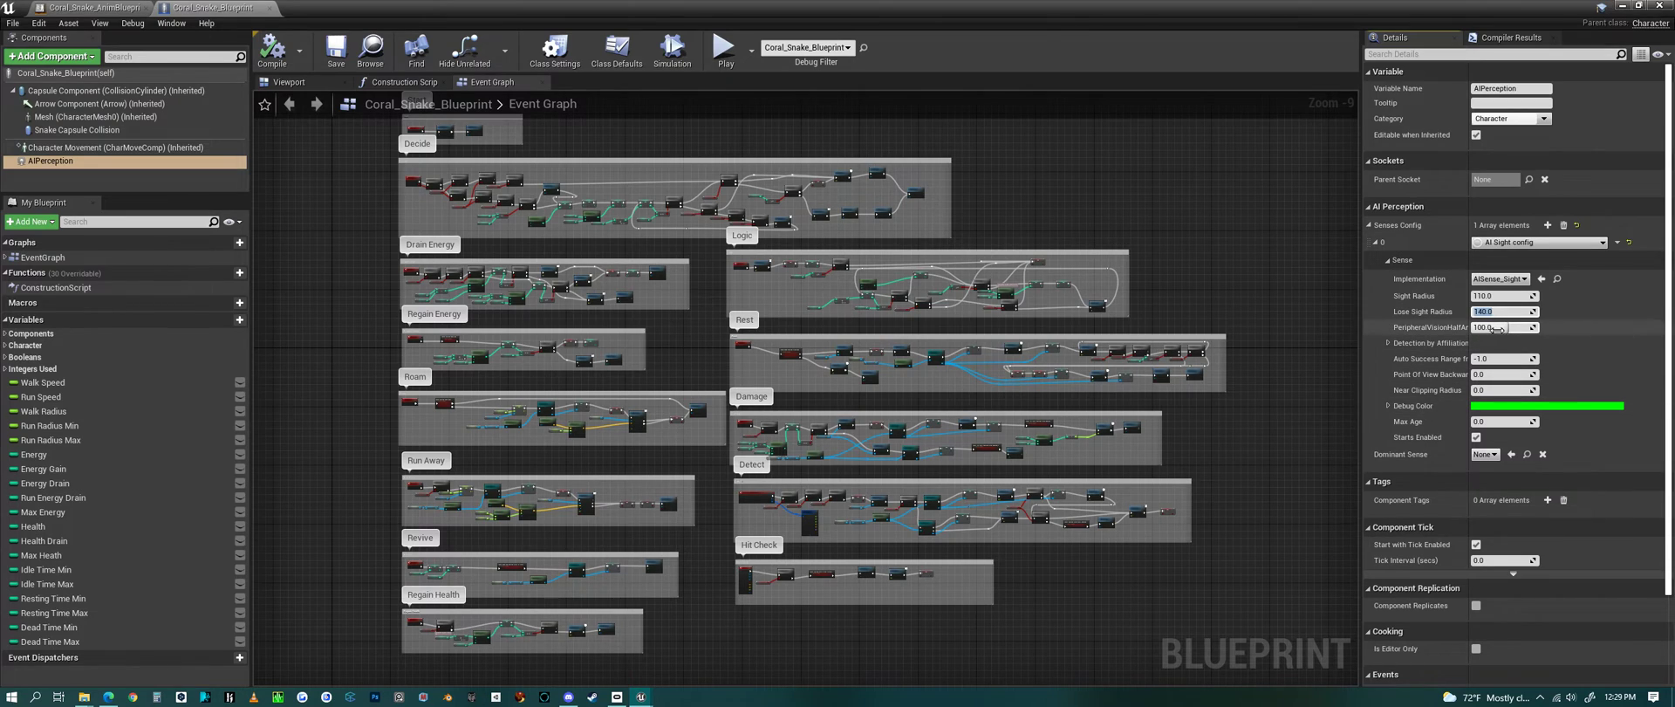
{"action": "key", "text": "Tab"}
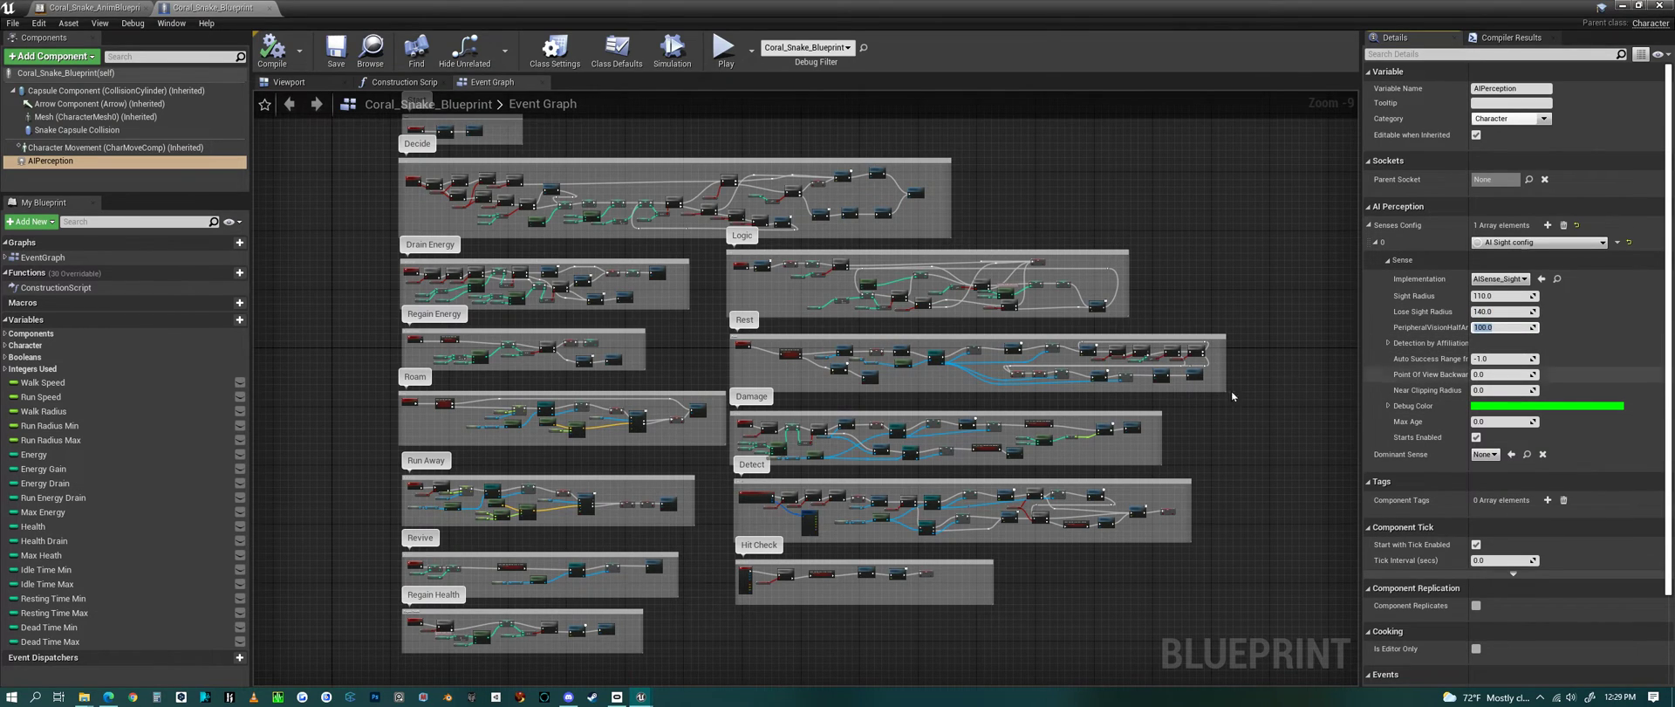
Close the blueprint editor and view the selected Coral_Snake_Blueprint snake up close in the level.
{"action": "left_click", "coordinate": [1659, 6]}
{"action": "right_click_drag", "start_coordinate": [878, 384], "coordinate": [935, 431]}
{"action": "key", "text": "w"}
{"action": "key", "text": "w"}
{"action": "key", "text": "w"}
{"action": "key", "text": "s"}
{"action": "right_click_drag", "start_coordinate": [663, 423], "coordinate": [903, 355]}
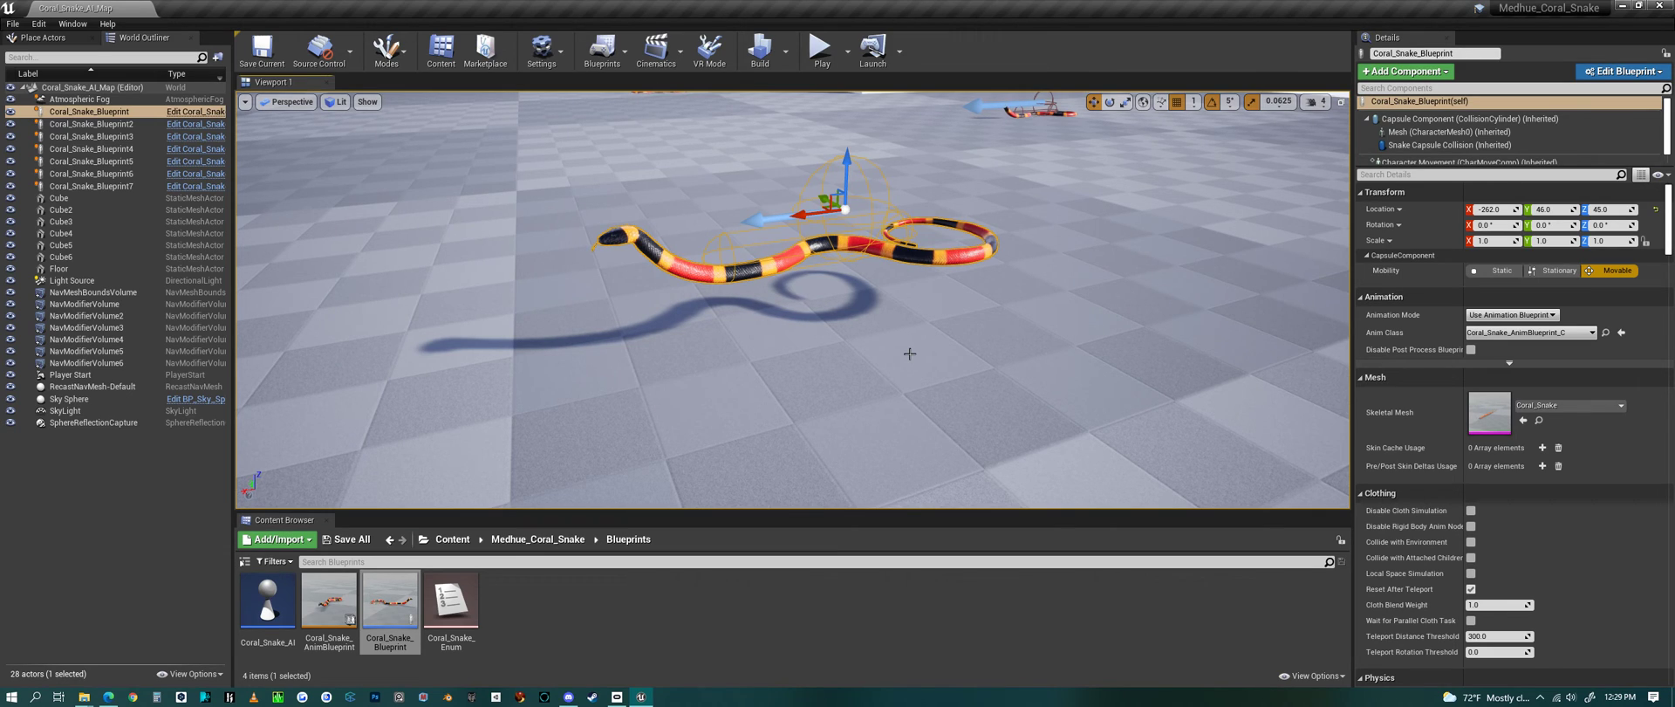
{"action": "right_click_drag", "start_coordinate": [849, 392], "coordinate": [864, 364]}
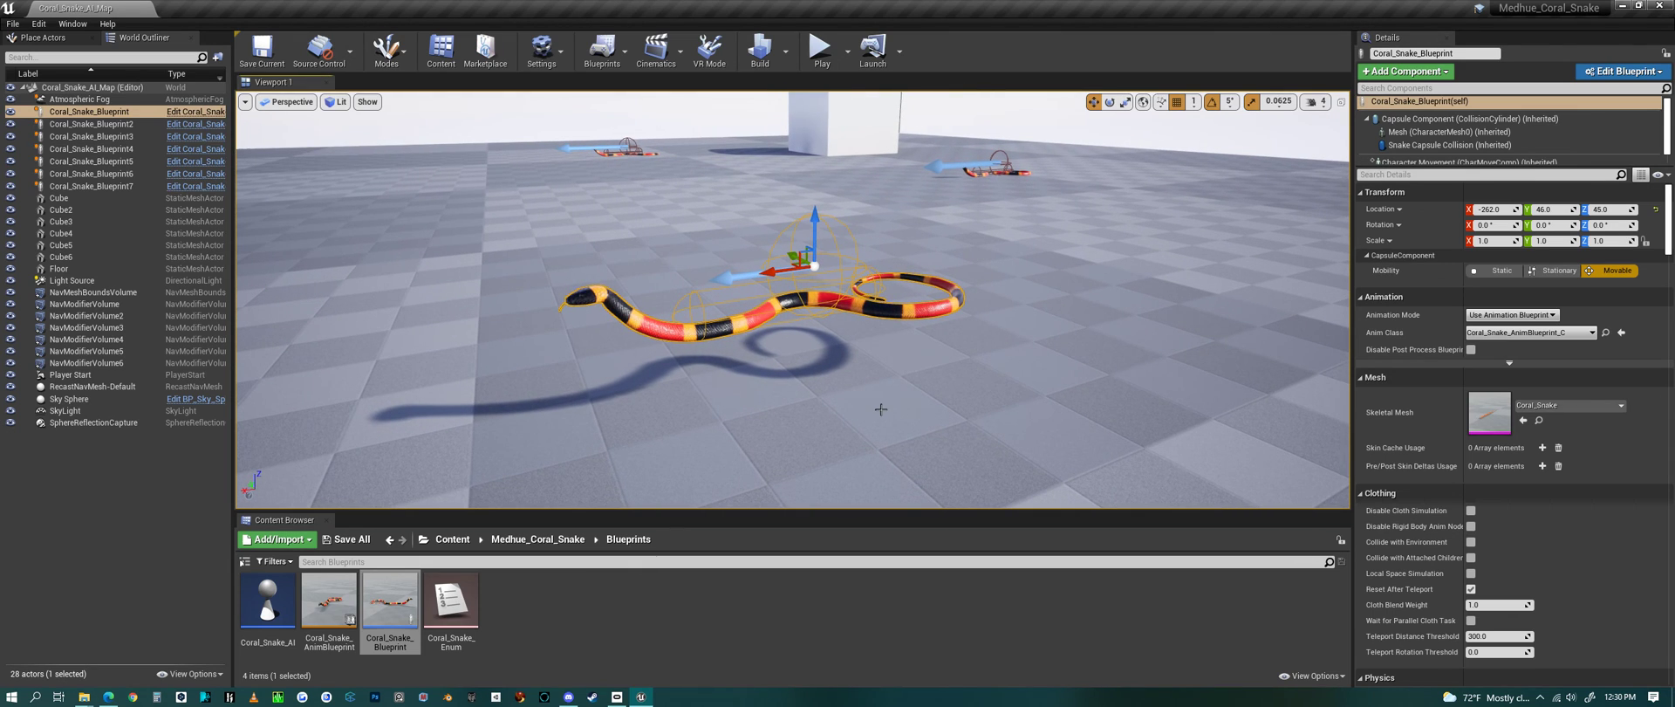